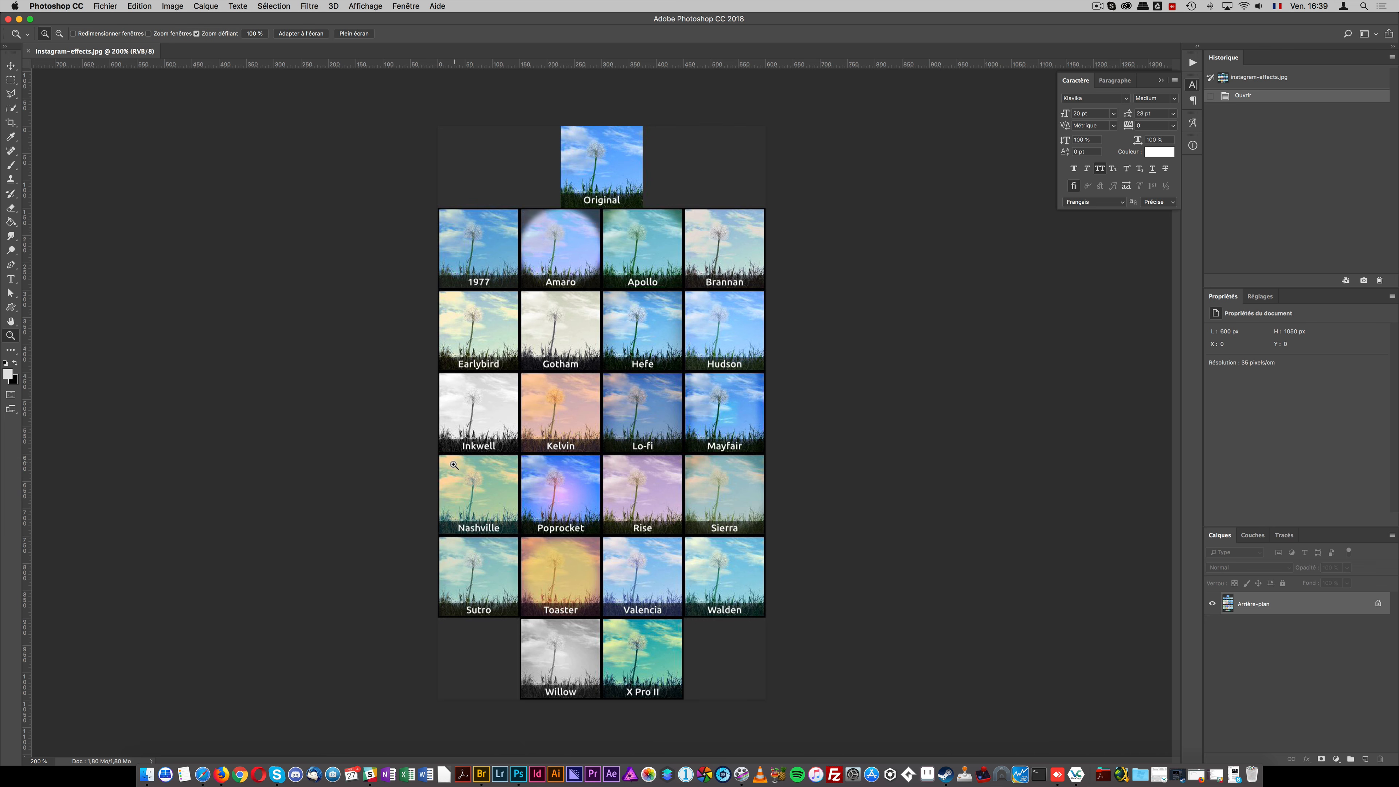
- Examine the filter samples in instagram-effects.jpg at 300%, from Original and 1977 down to Willow and X Pro II
{"action": "left_click", "coordinate": [453, 472]}
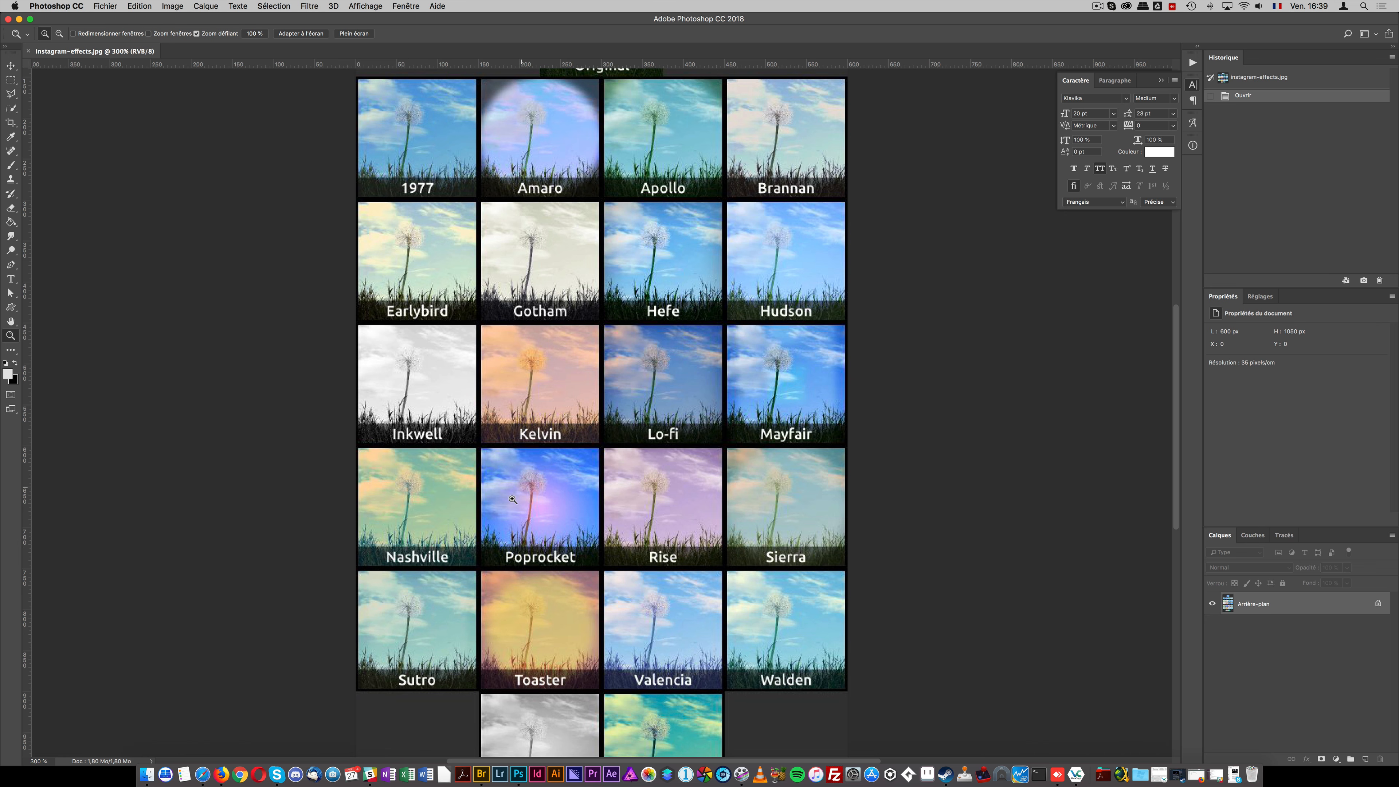
{"action": "scroll", "coordinate": [405, 609], "scroll_direction": "up", "scroll_amount": 2}
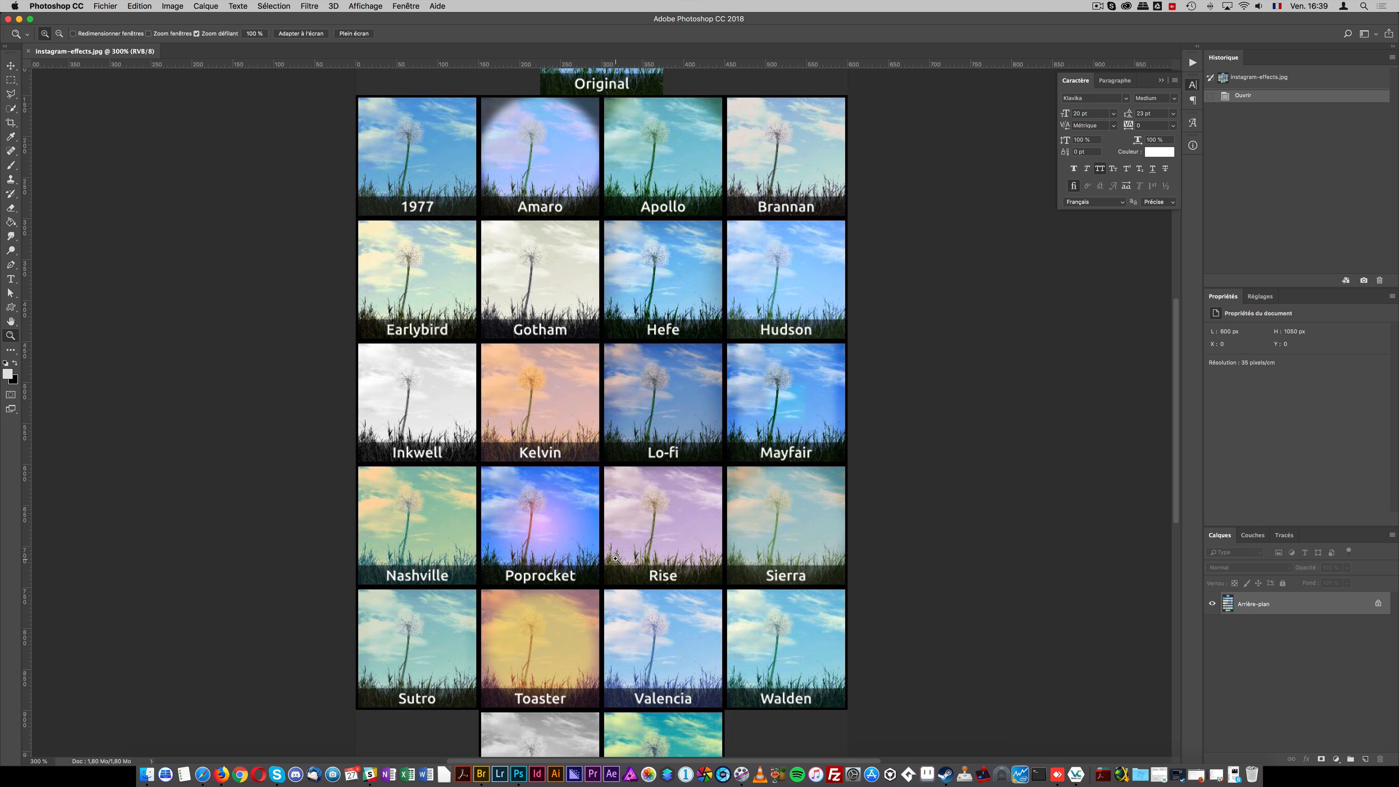
{"action": "scroll", "coordinate": [614, 558], "scroll_direction": "up", "scroll_amount": 4}
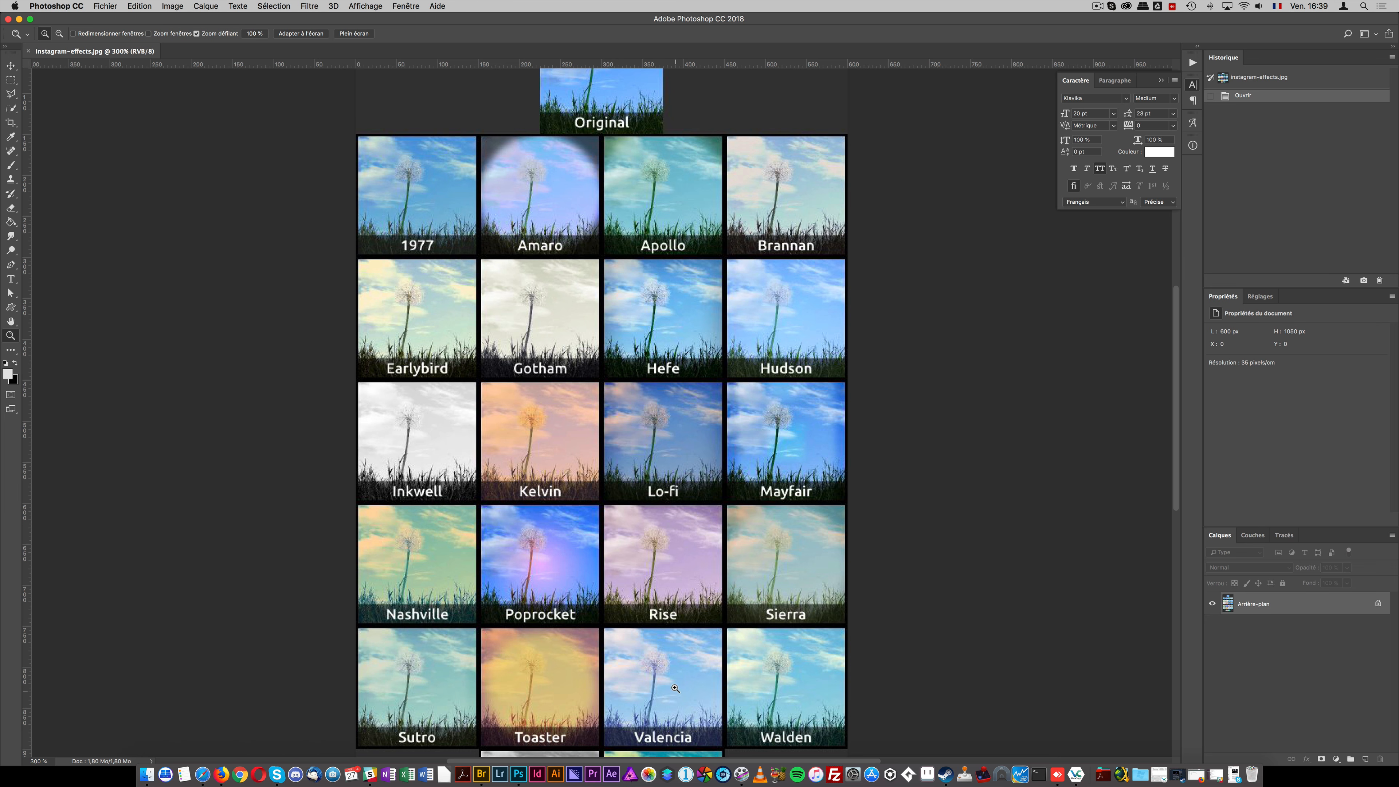
{"action": "scroll", "coordinate": [675, 688], "scroll_direction": "down", "scroll_amount": 1}
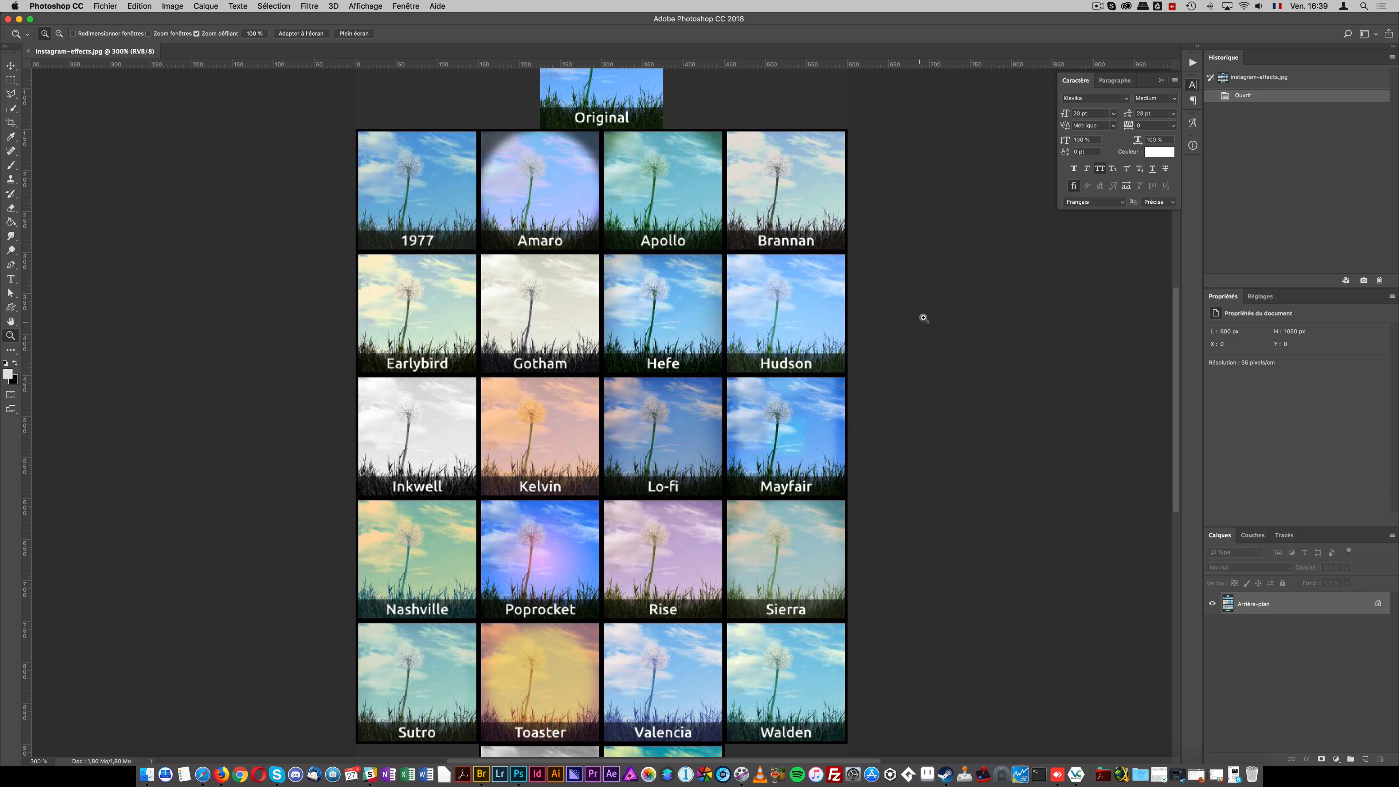
{"action": "left_click", "coordinate": [1192, 85]}
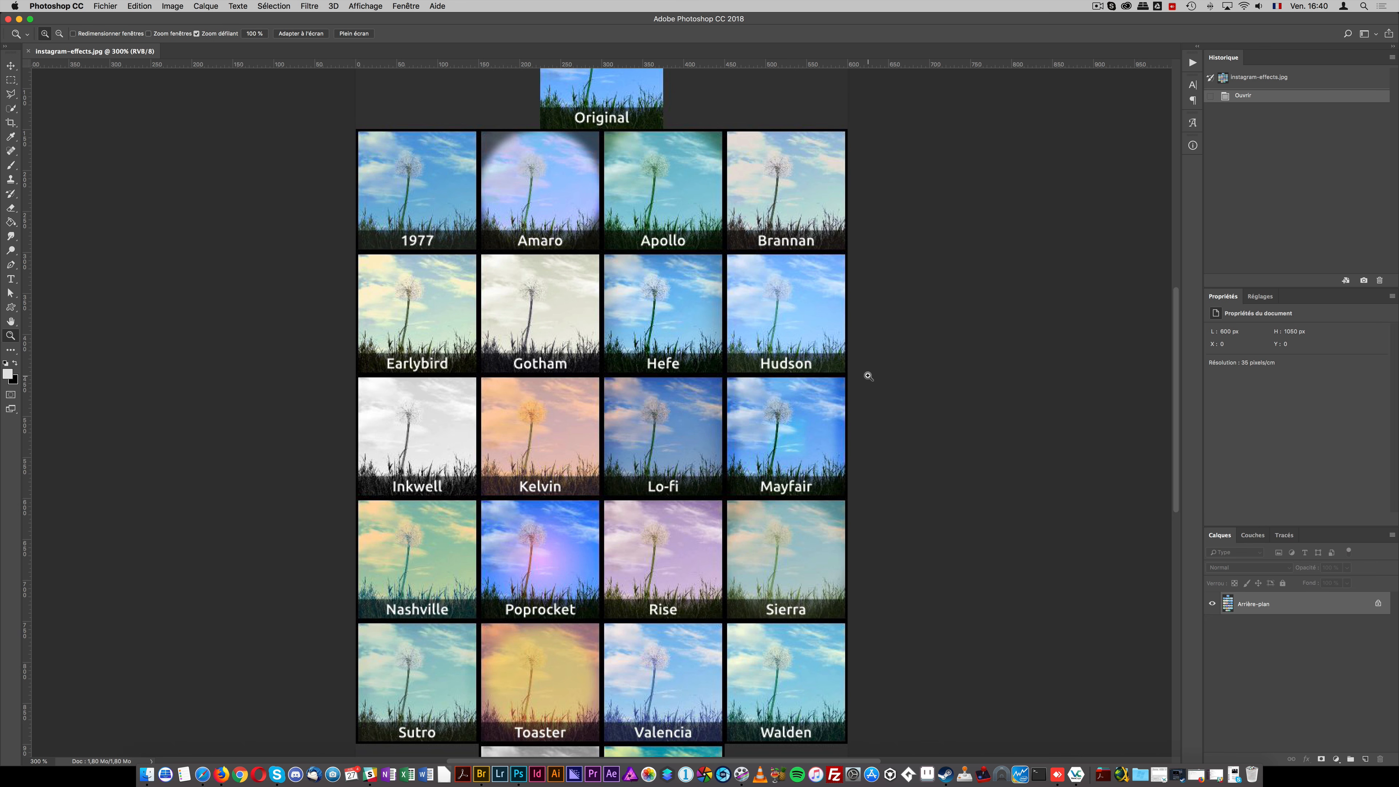
{"action": "scroll", "coordinate": [861, 400], "scroll_direction": "up", "scroll_amount": 3}
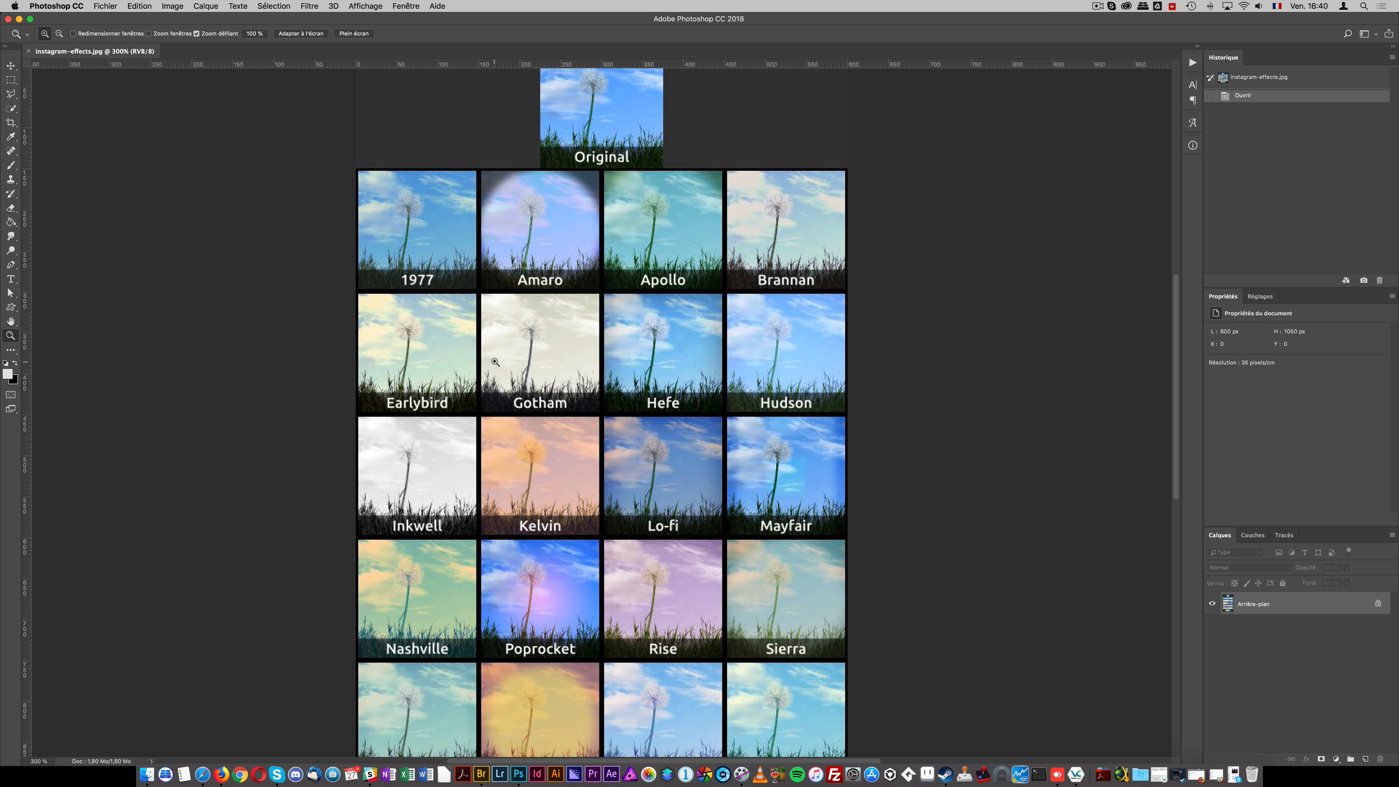
{"action": "scroll", "coordinate": [513, 483], "scroll_direction": "down", "scroll_amount": 4}
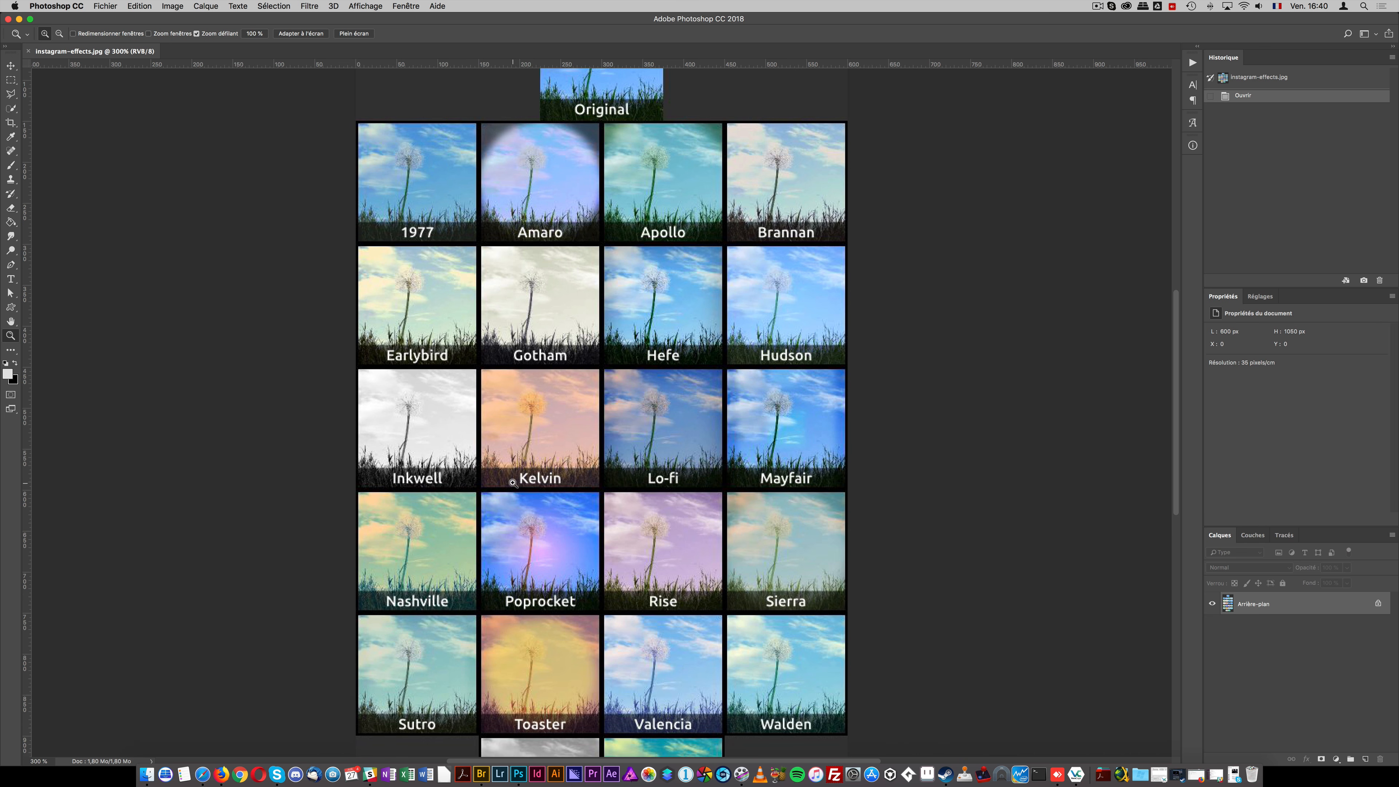
{"action": "scroll", "coordinate": [512, 483], "scroll_direction": "down", "scroll_amount": 3}
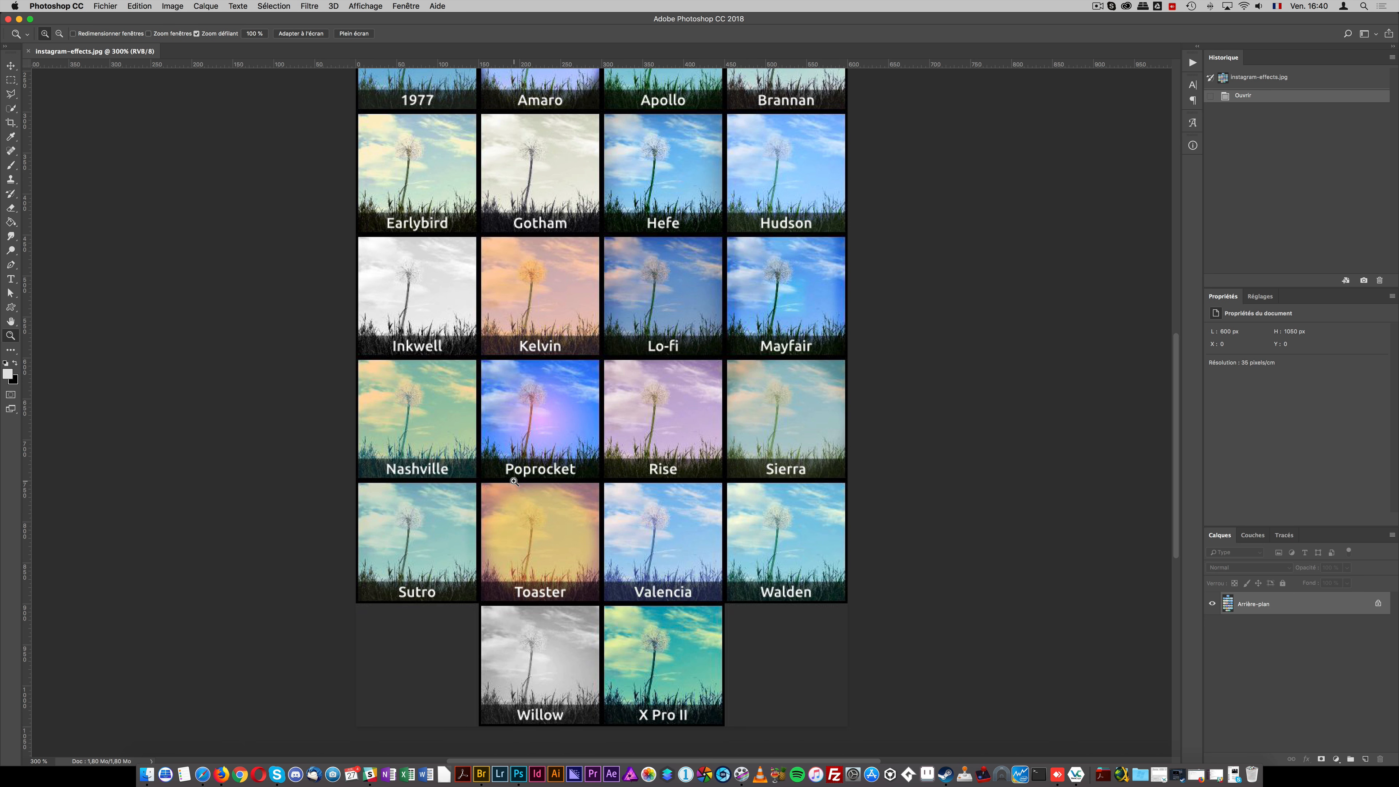
{"action": "scroll", "coordinate": [514, 481], "scroll_direction": "up", "scroll_amount": 4}
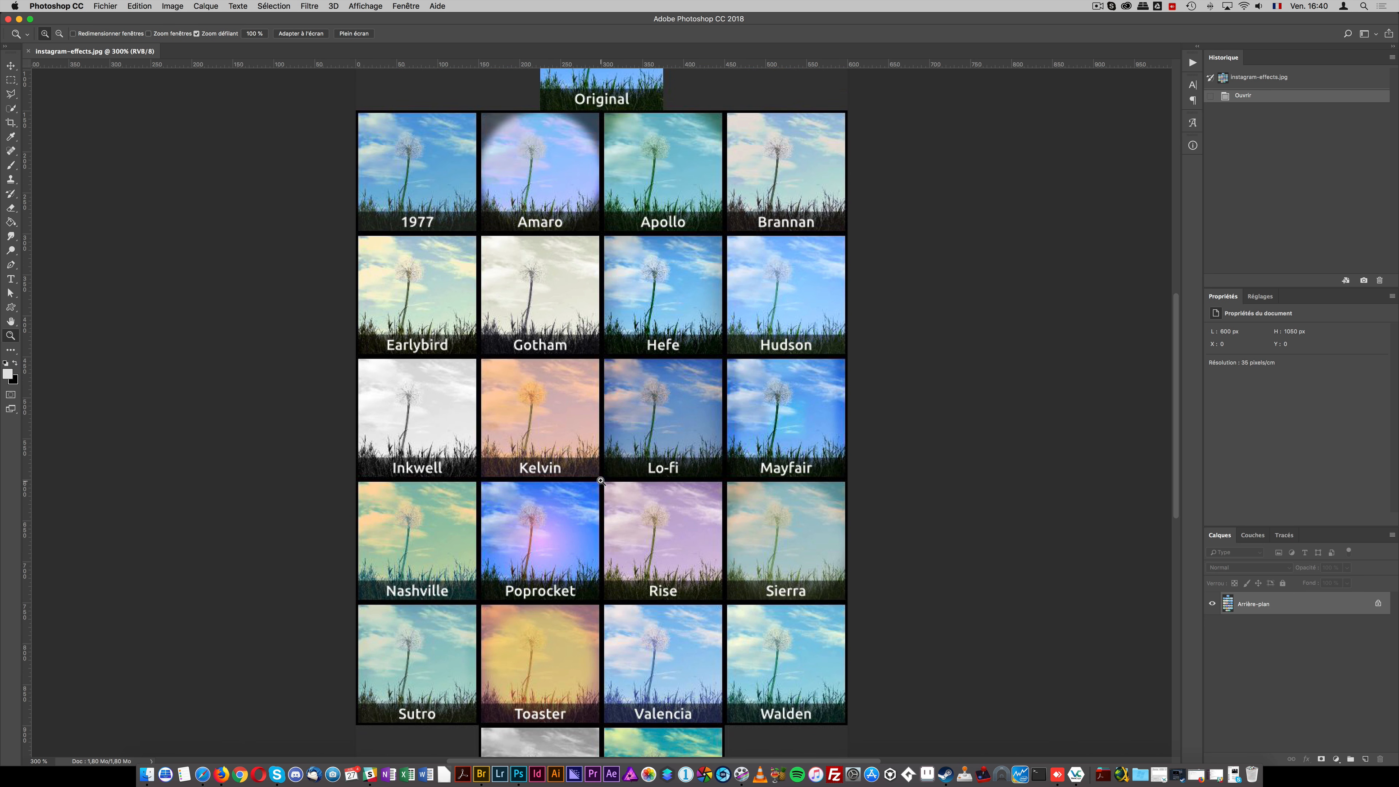
{"action": "scroll", "coordinate": [600, 480], "scroll_direction": "up", "scroll_amount": 7}
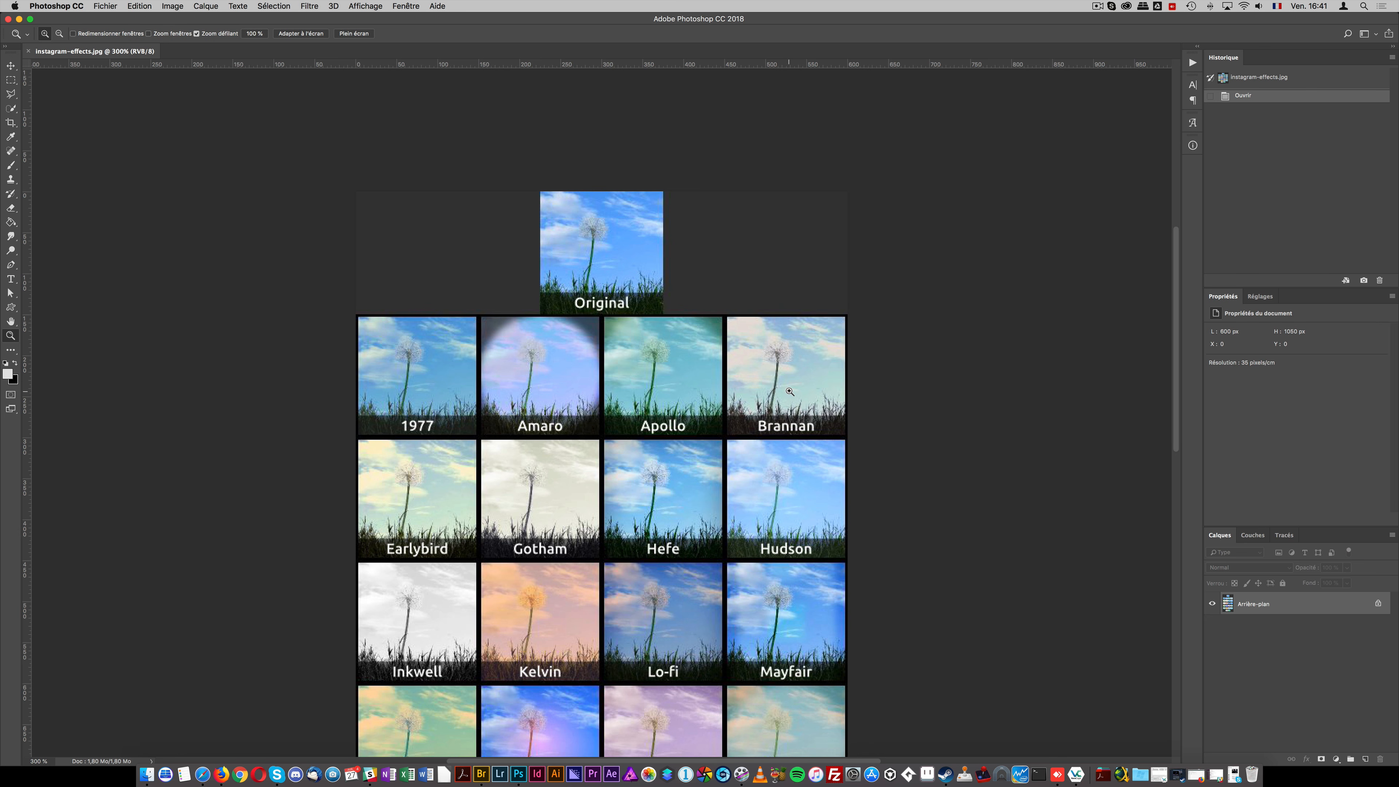
{"action": "scroll", "coordinate": [696, 505], "scroll_direction": "down", "scroll_amount": 5}
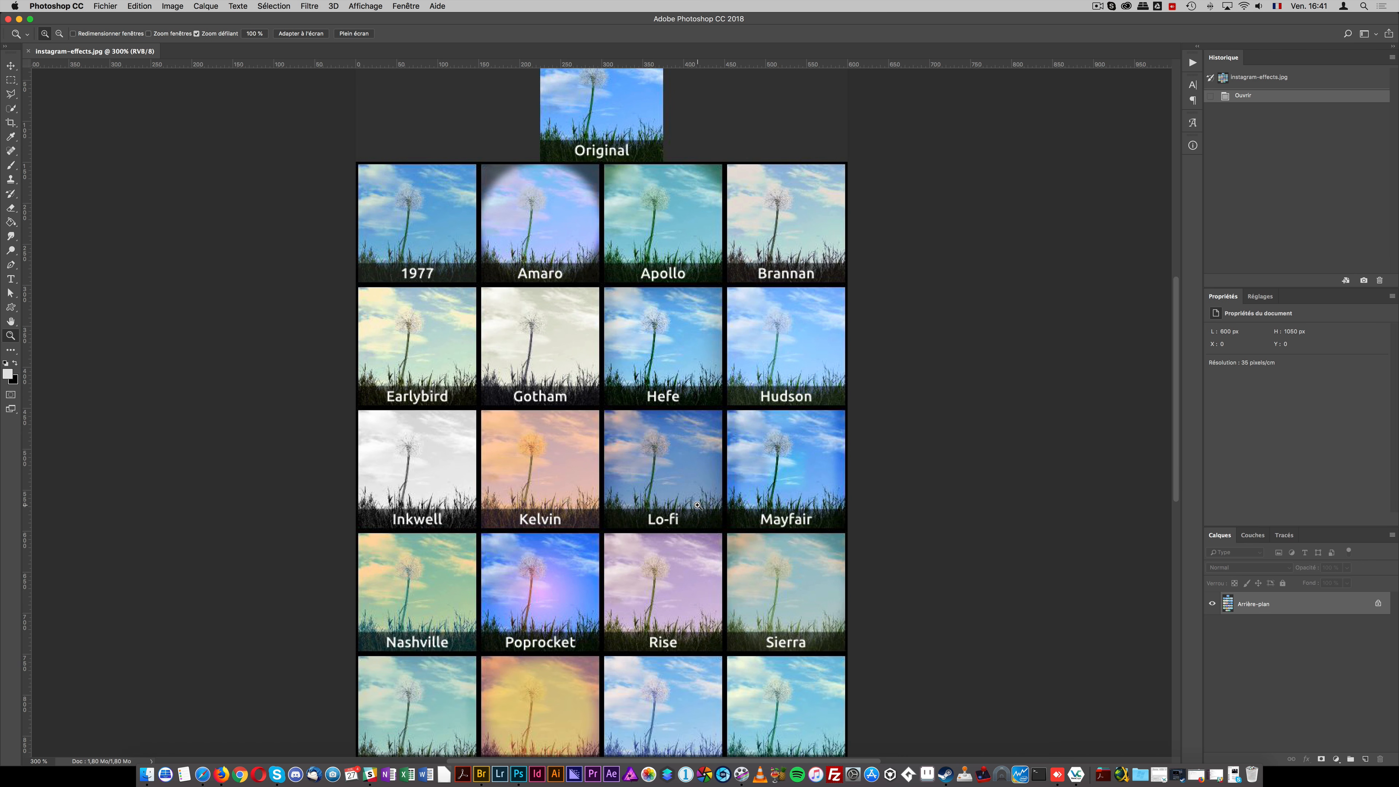
{"action": "scroll", "coordinate": [696, 505], "scroll_direction": "up", "scroll_amount": 3}
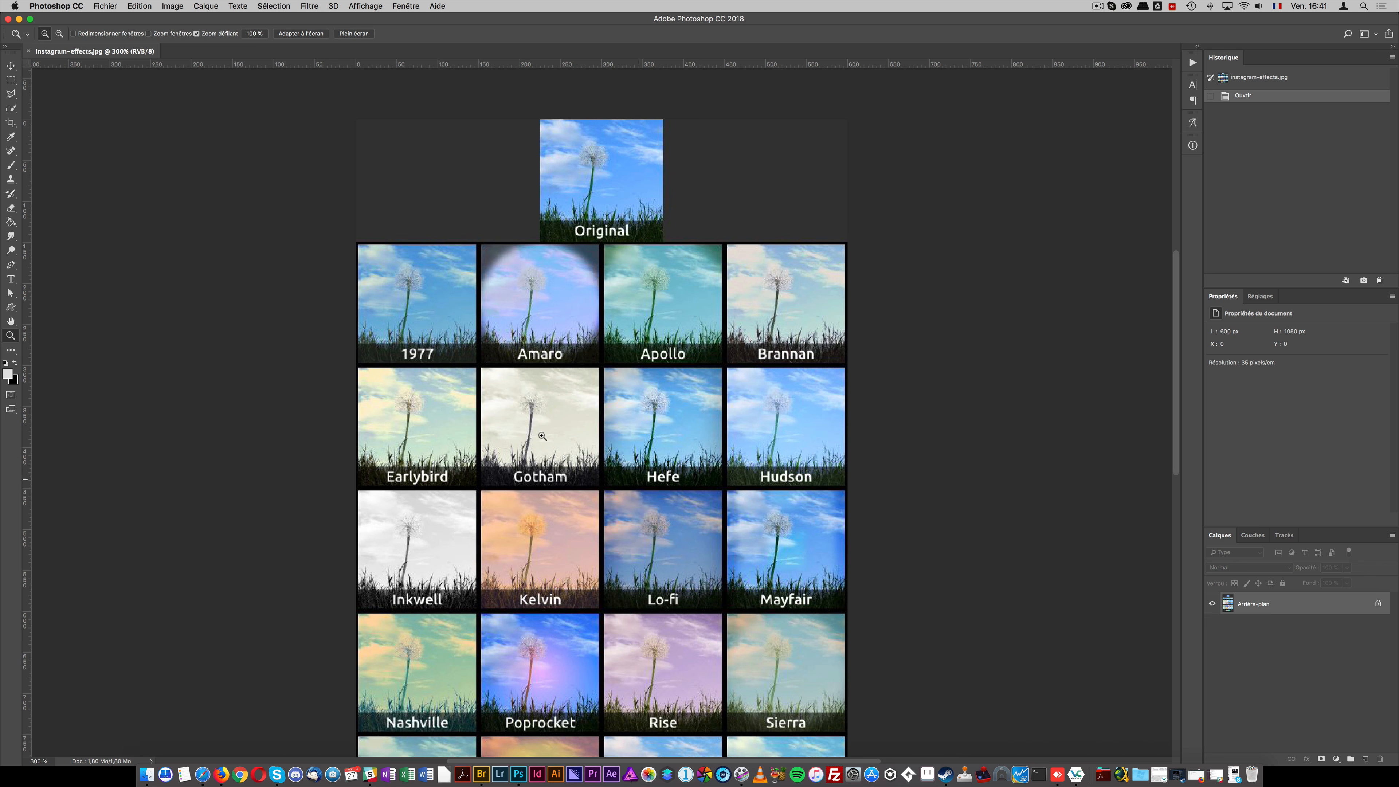
- Open the photo _MG_0191.dng through Camera Raw without adjustments, keeping its embedded Adobe RGB (1998) profile
{"action": "left_click", "coordinate": [147, 774]}
{"action": "left_click_drag", "start_coordinate": [479, 259], "coordinate": [522, 774]}
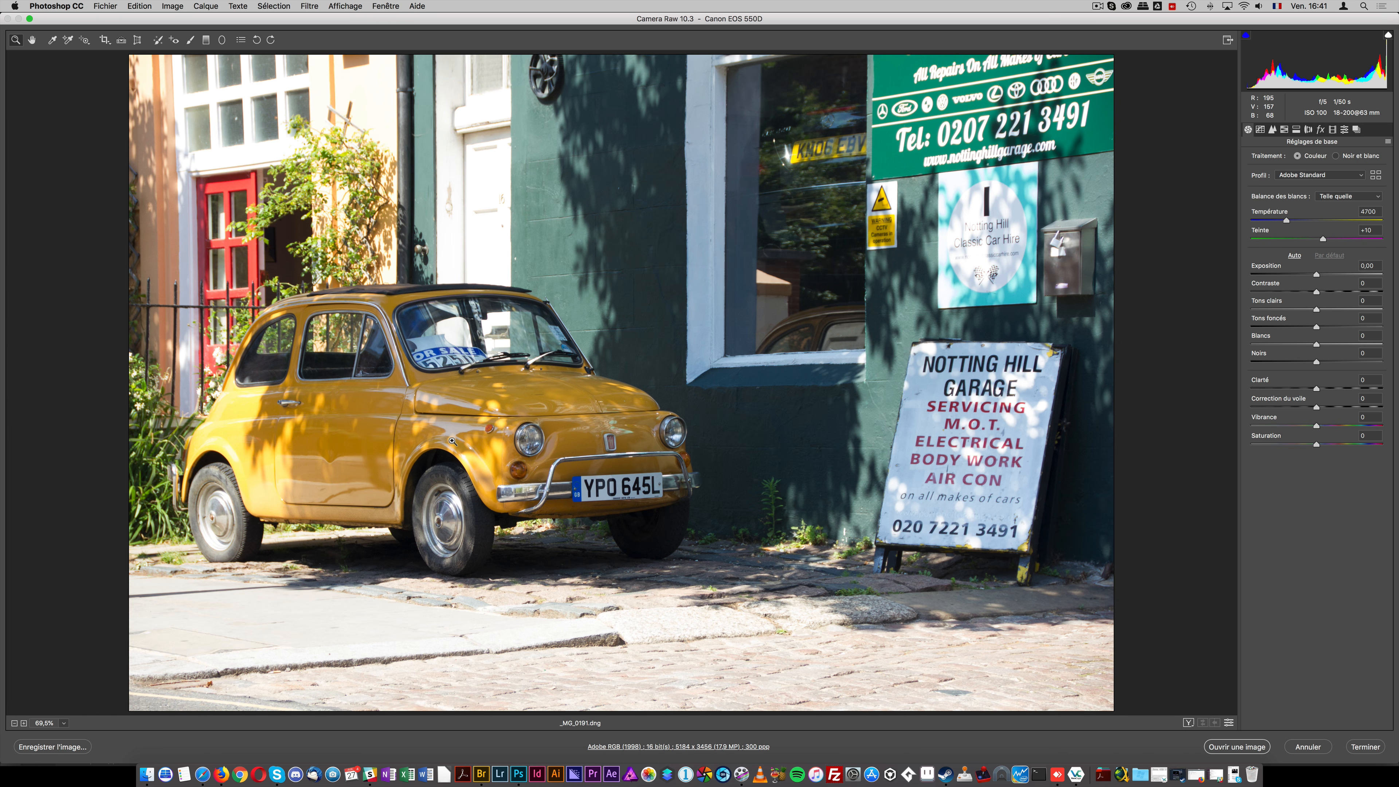
{"action": "left_click", "coordinate": [1246, 747]}
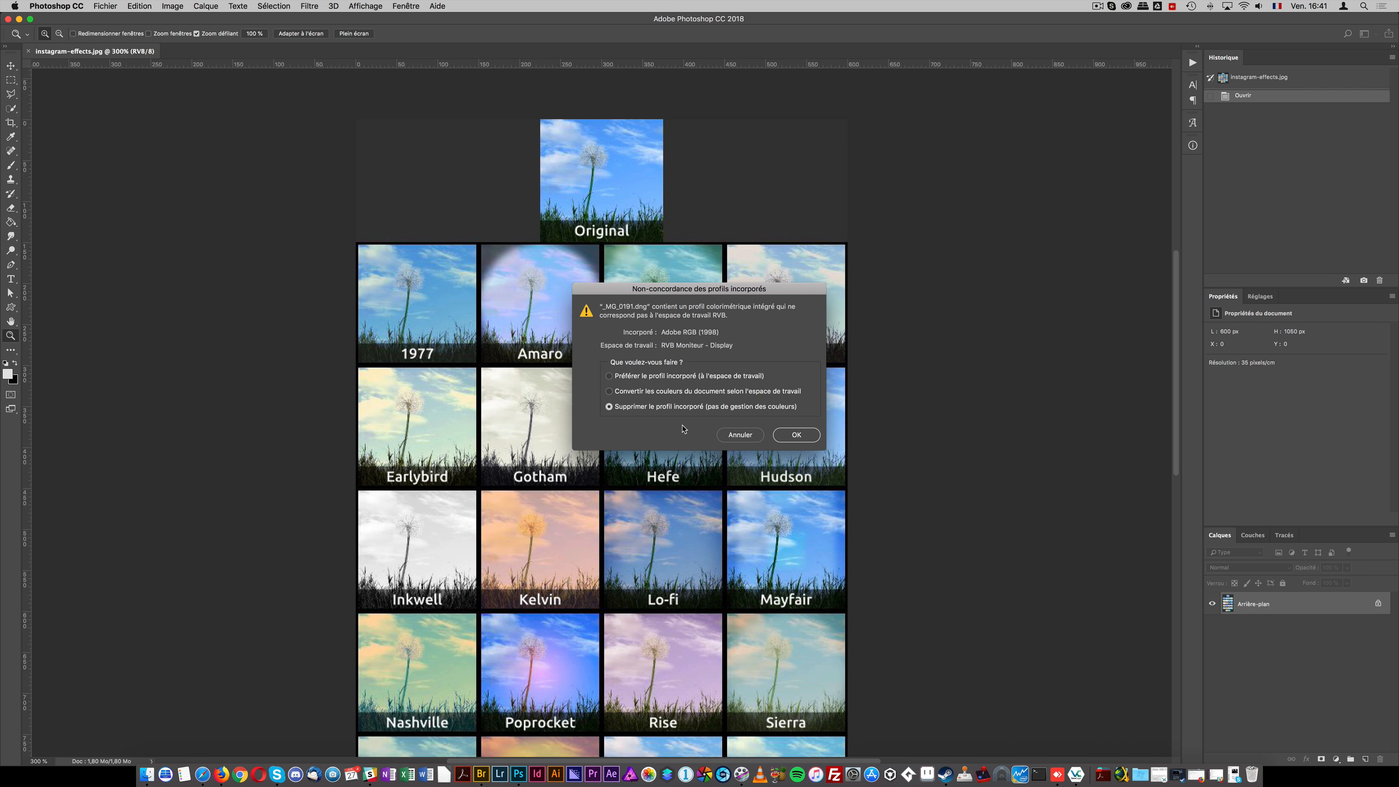
{"action": "left_click", "coordinate": [670, 380]}
{"action": "left_click", "coordinate": [797, 436]}
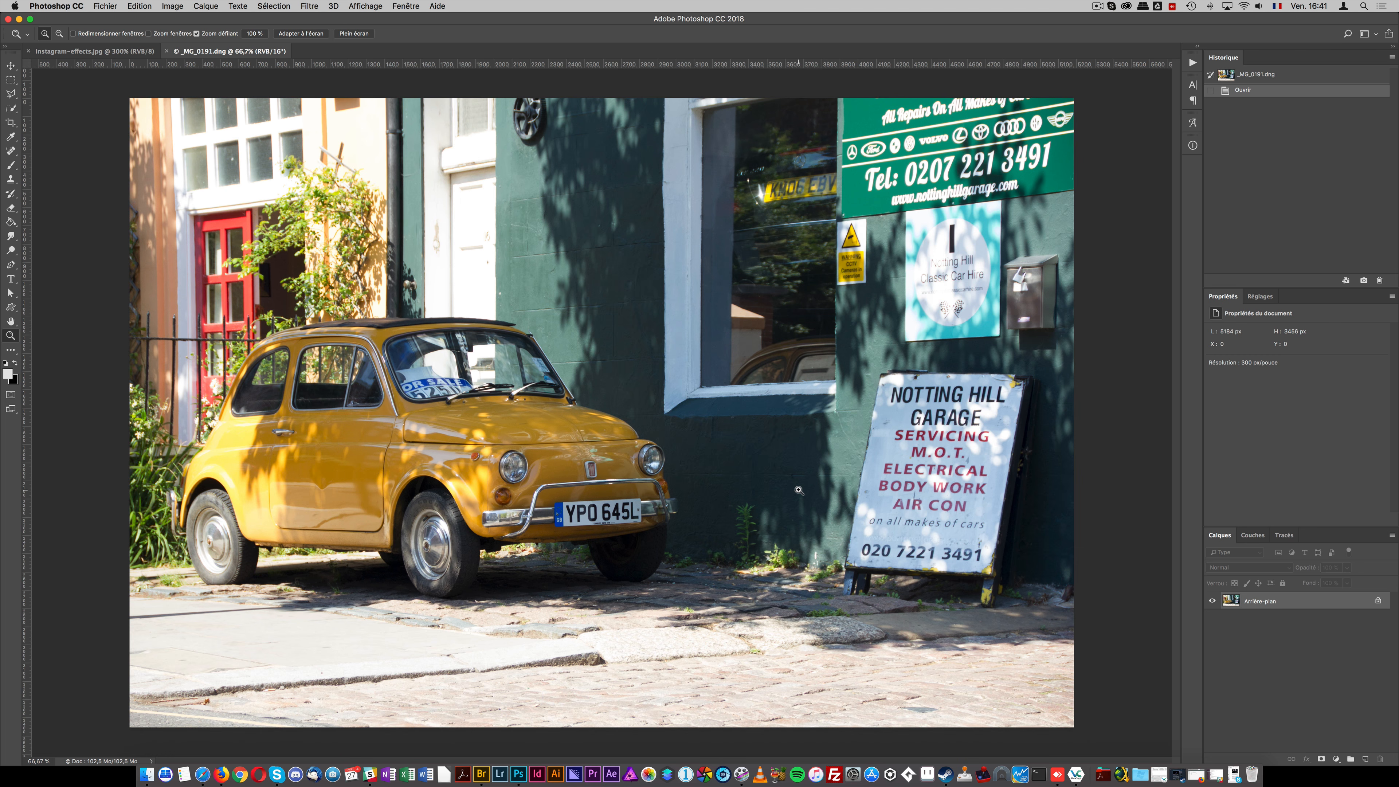
- Convert the locked background of the car photo into a regular layer and duplicate it
{"action": "left_click", "coordinate": [1377, 601]}
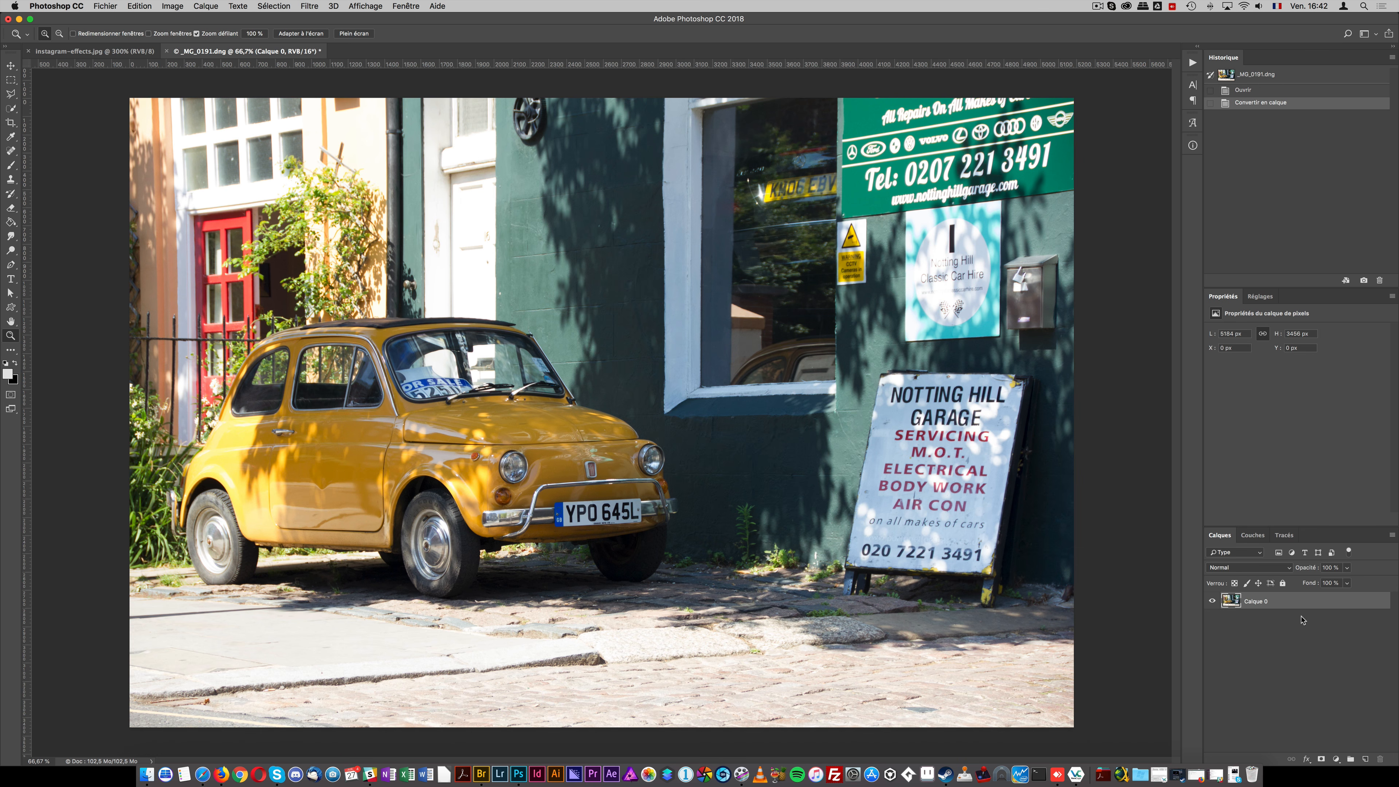
{"action": "key", "text": "ctrl+j"}
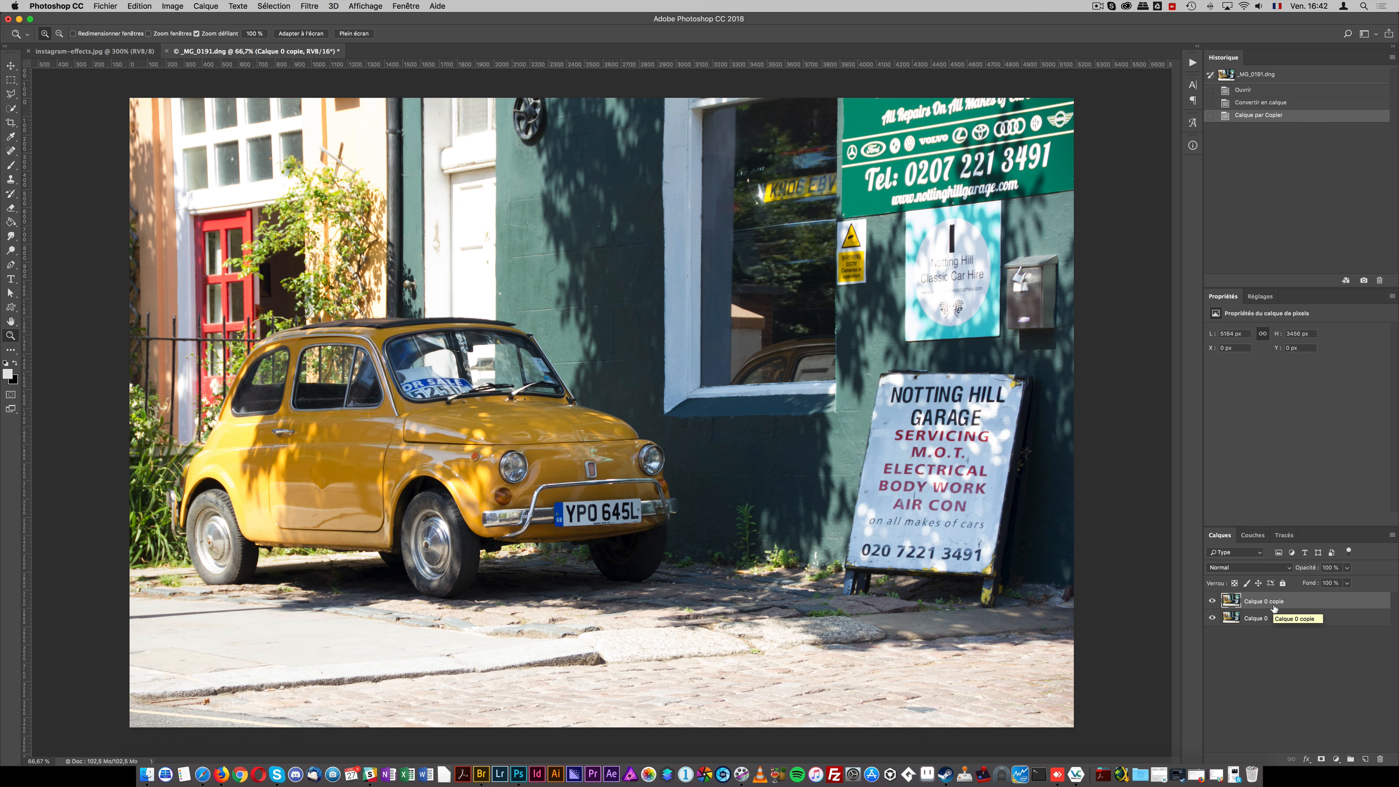
- Rename the lower layer as "sauvegarde" and hide it
{"action": "double_click", "coordinate": [1265, 617]}
{"action": "type", "text": "sa"}
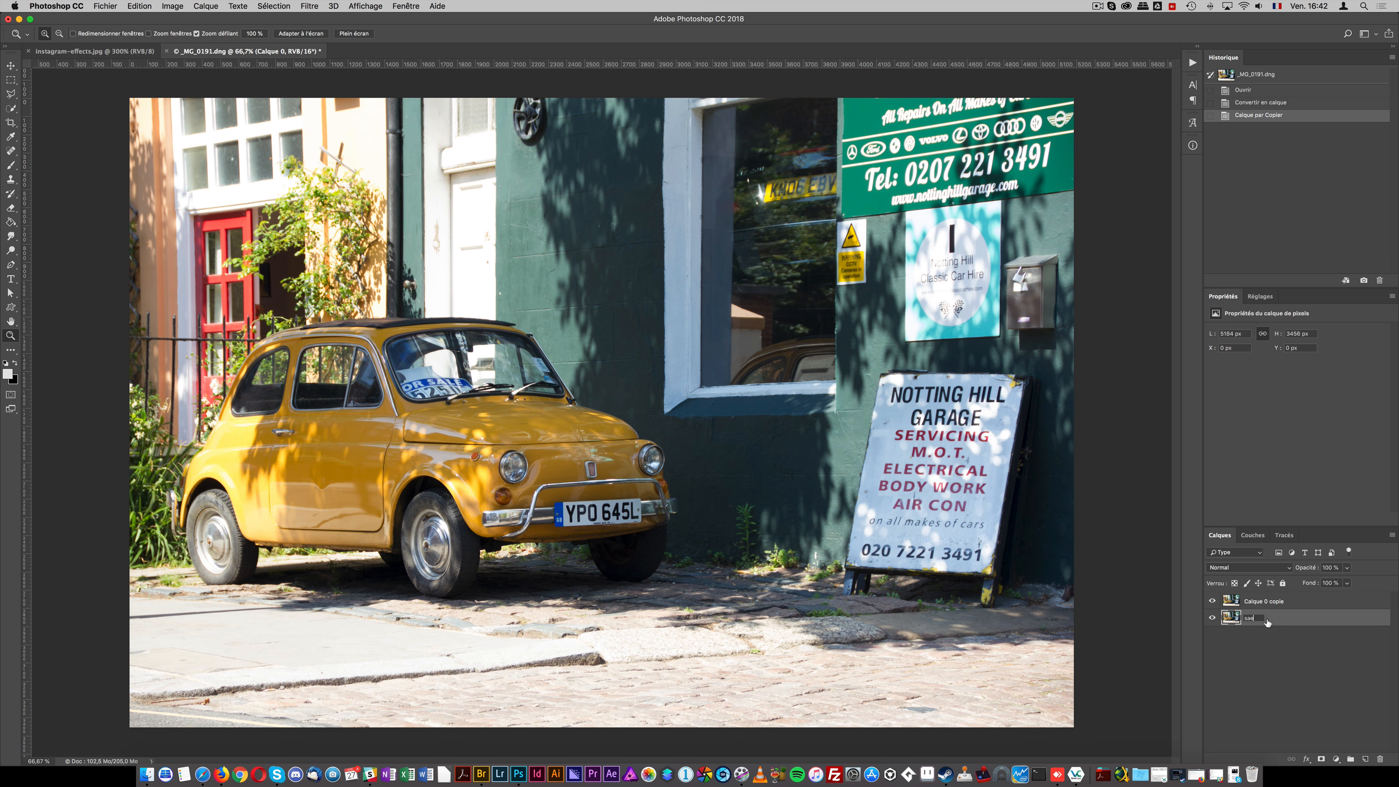
{"action": "type", "text": "uvegarde"}
{"action": "key", "text": "Return"}
{"action": "left_click", "coordinate": [1211, 618]}
- Rename the duplicated upper layer as "photo"
{"action": "double_click", "coordinate": [1263, 600]}
{"action": "type", "text": "pho"}
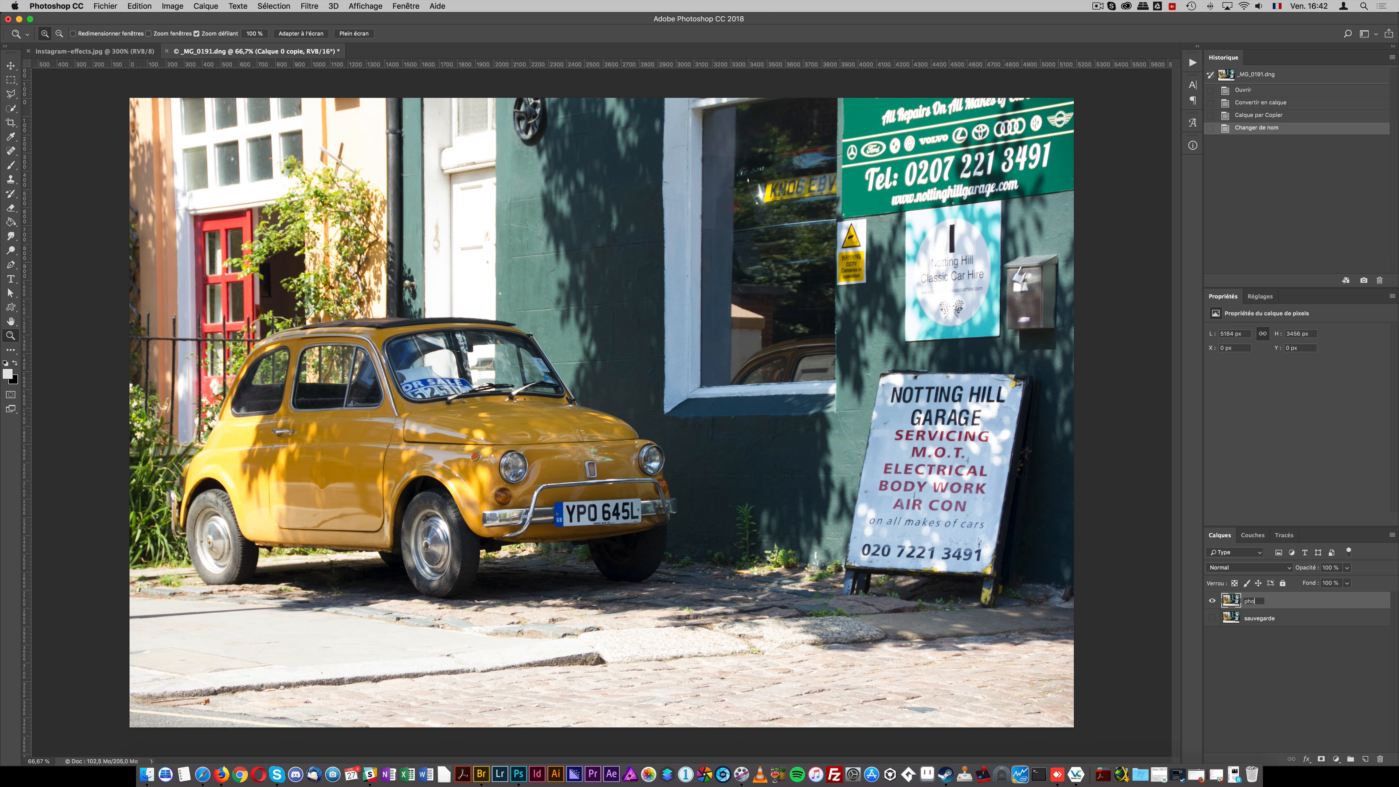
{"action": "type", "text": "to"}
{"action": "key", "text": "Return"}
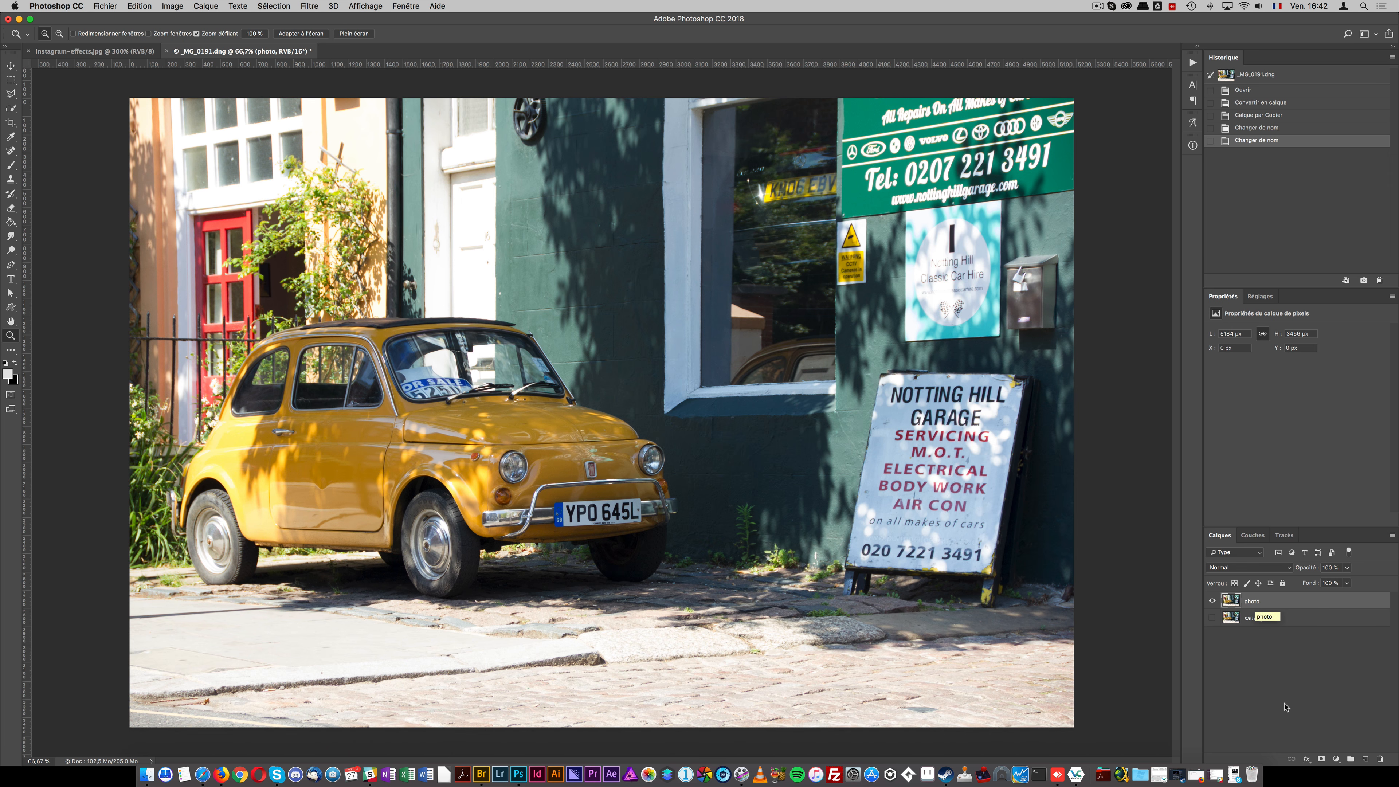
- Create a layer group named "Effet_1" above the photo layer
{"action": "left_click", "coordinate": [1351, 759]}
{"action": "double_click", "coordinate": [1264, 600]}
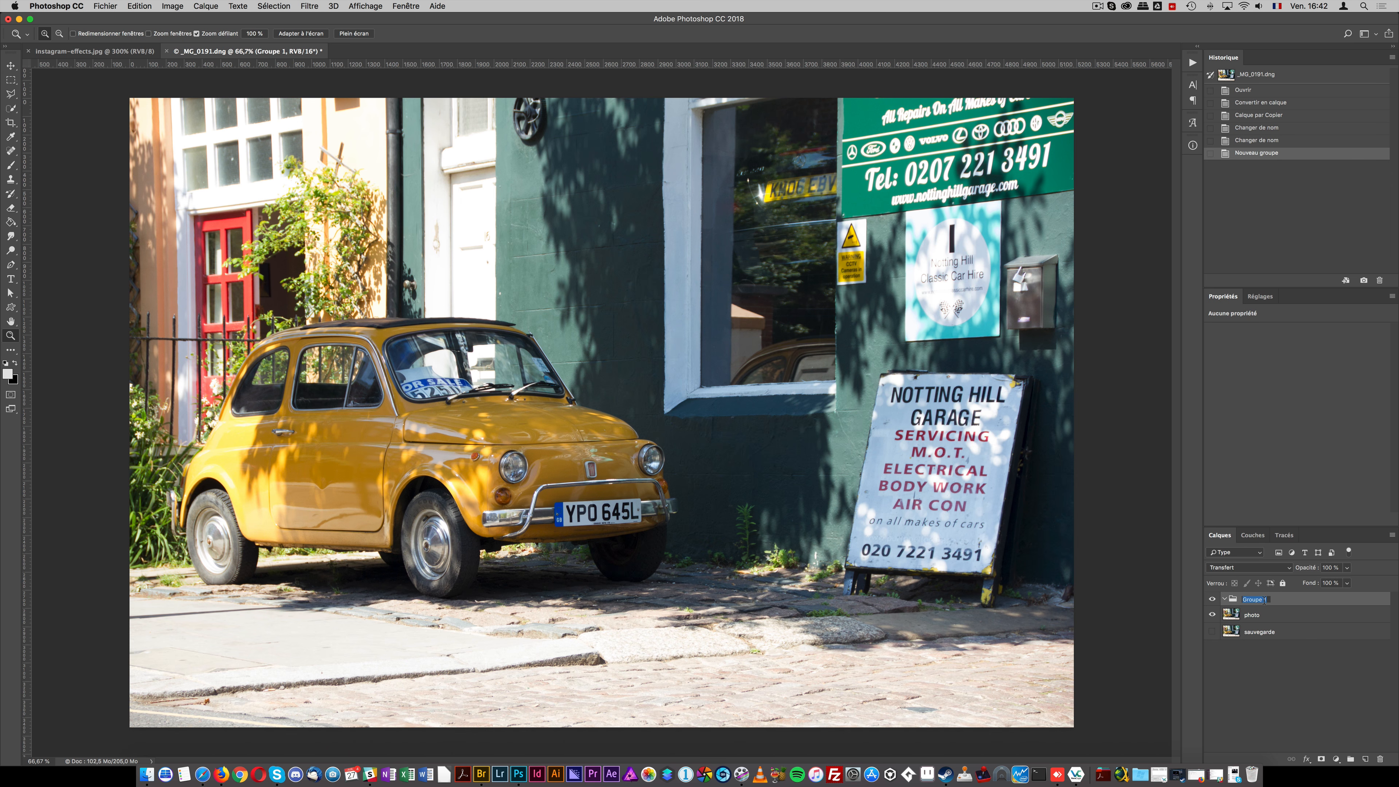
{"action": "type", "text": "Effet_1"}
{"action": "key", "text": "Return"}
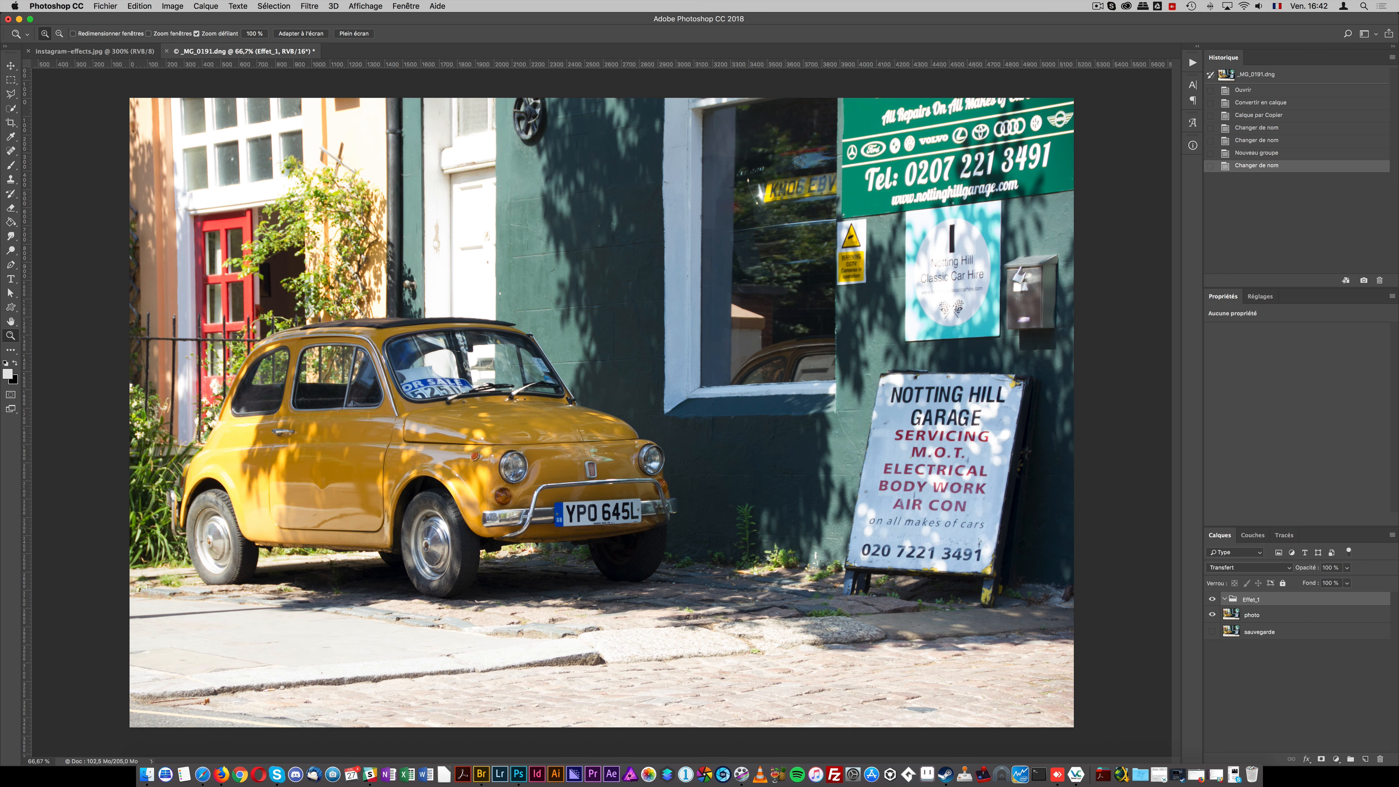
- Add a Levels (Niveaux) adjustment layer inside the Effet_1 group and float its enlarged properties over the image
{"action": "left_click", "coordinate": [91, 52]}
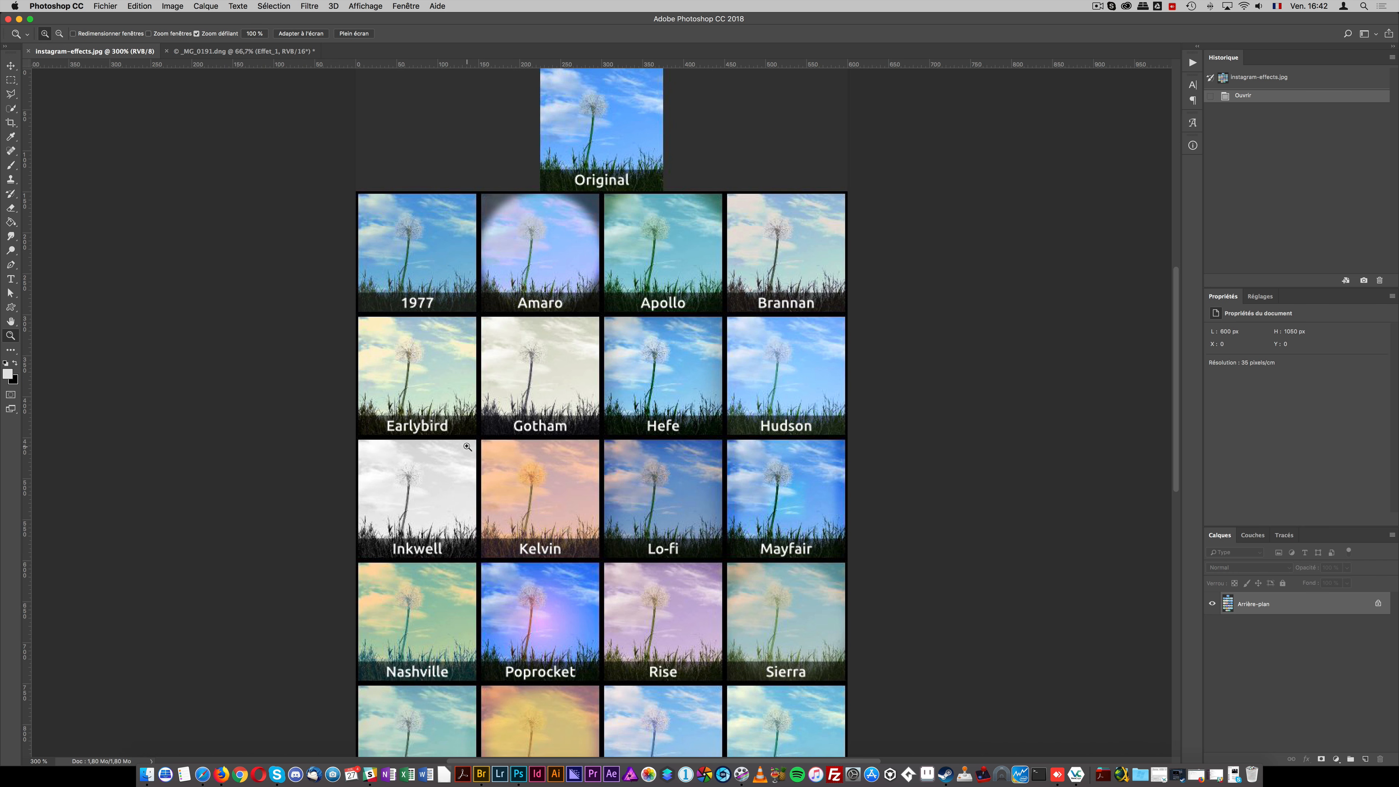
{"action": "left_click", "coordinate": [242, 52]}
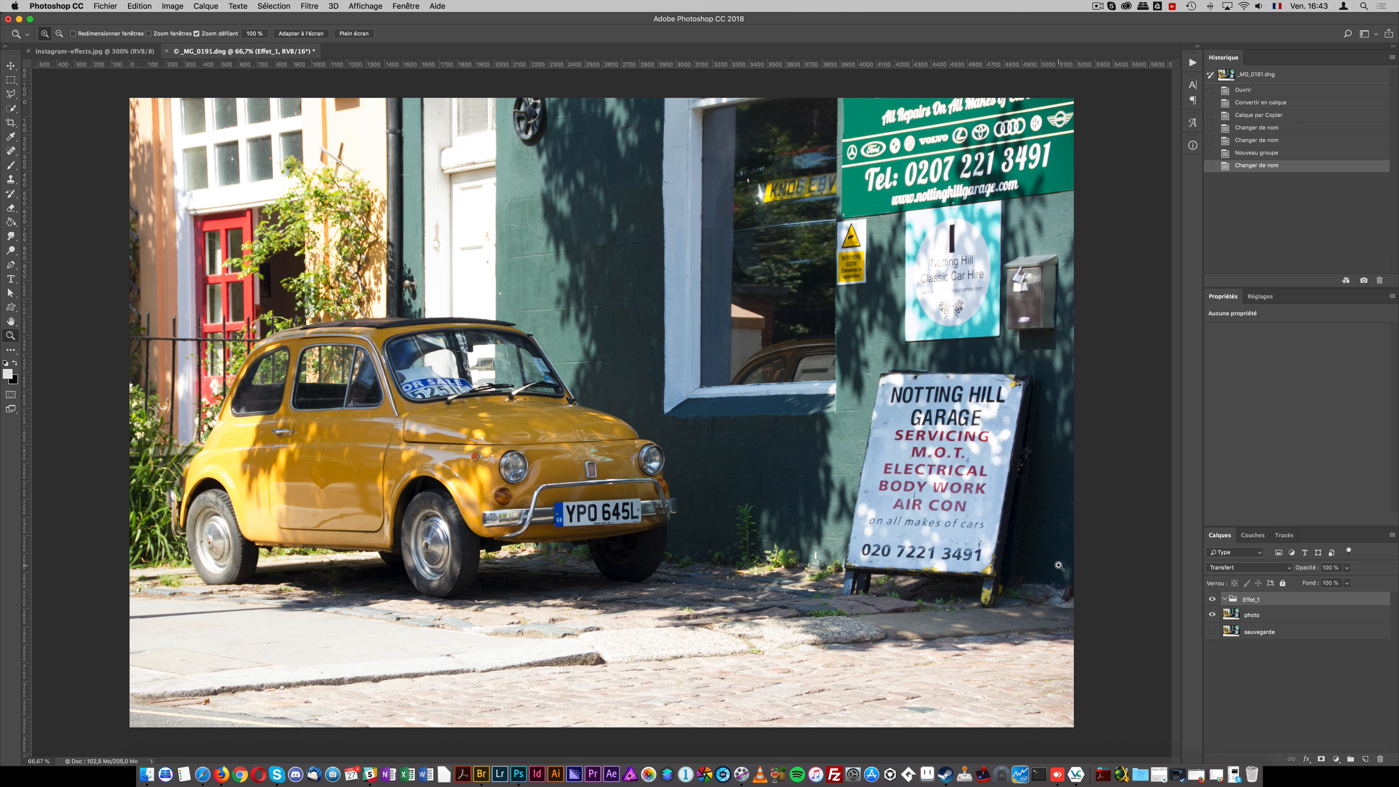
{"action": "left_click", "coordinate": [1335, 760]}
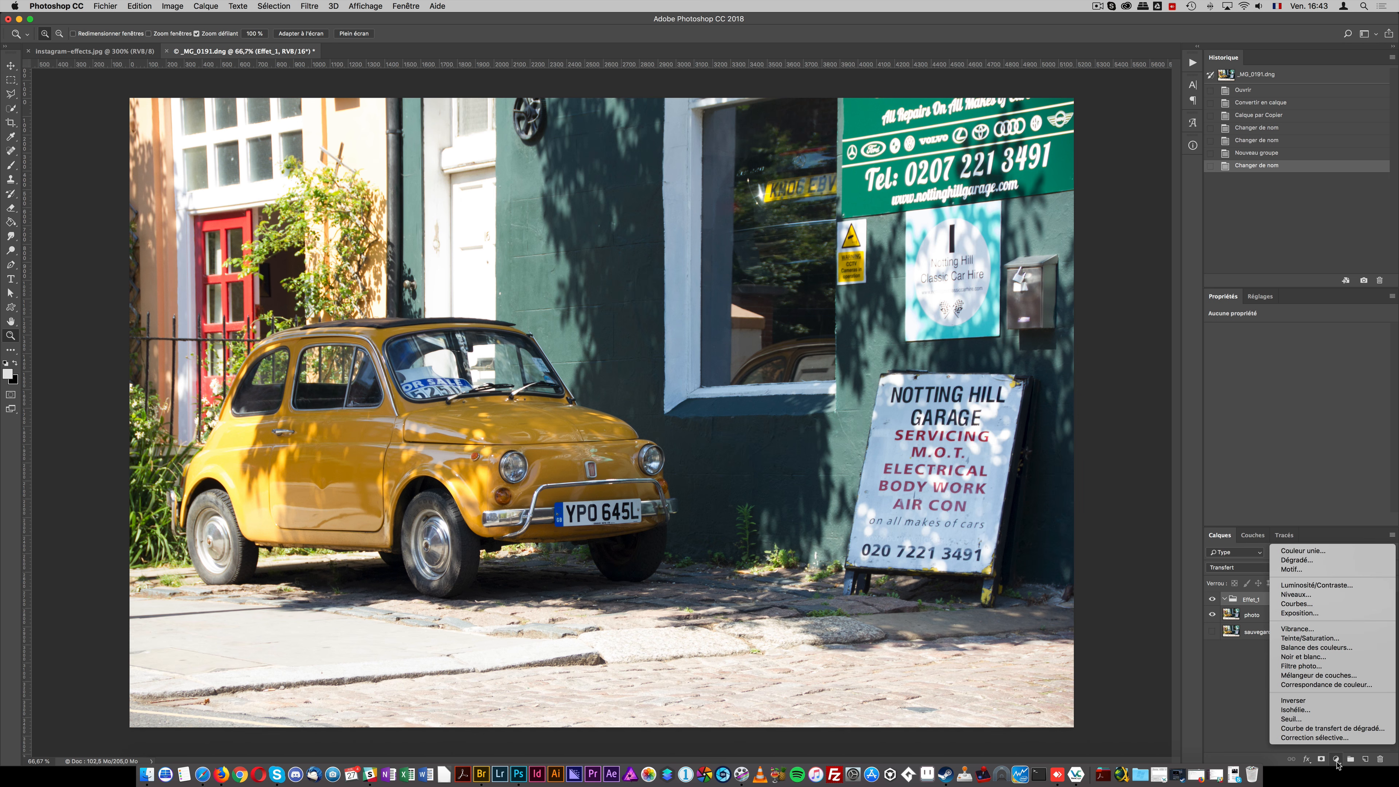
{"action": "left_click", "coordinate": [1327, 595]}
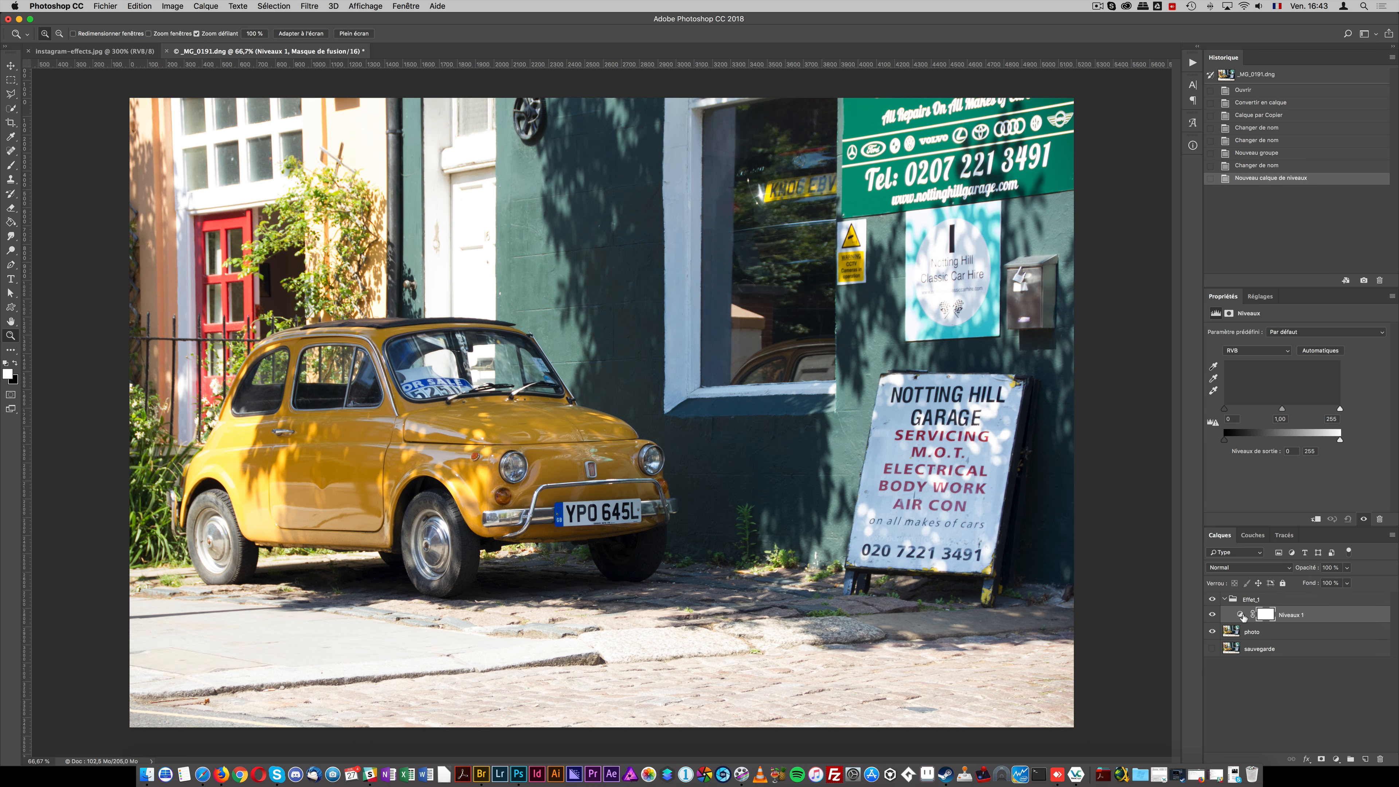
{"action": "left_click_drag", "start_coordinate": [1223, 295], "coordinate": [959, 111]}
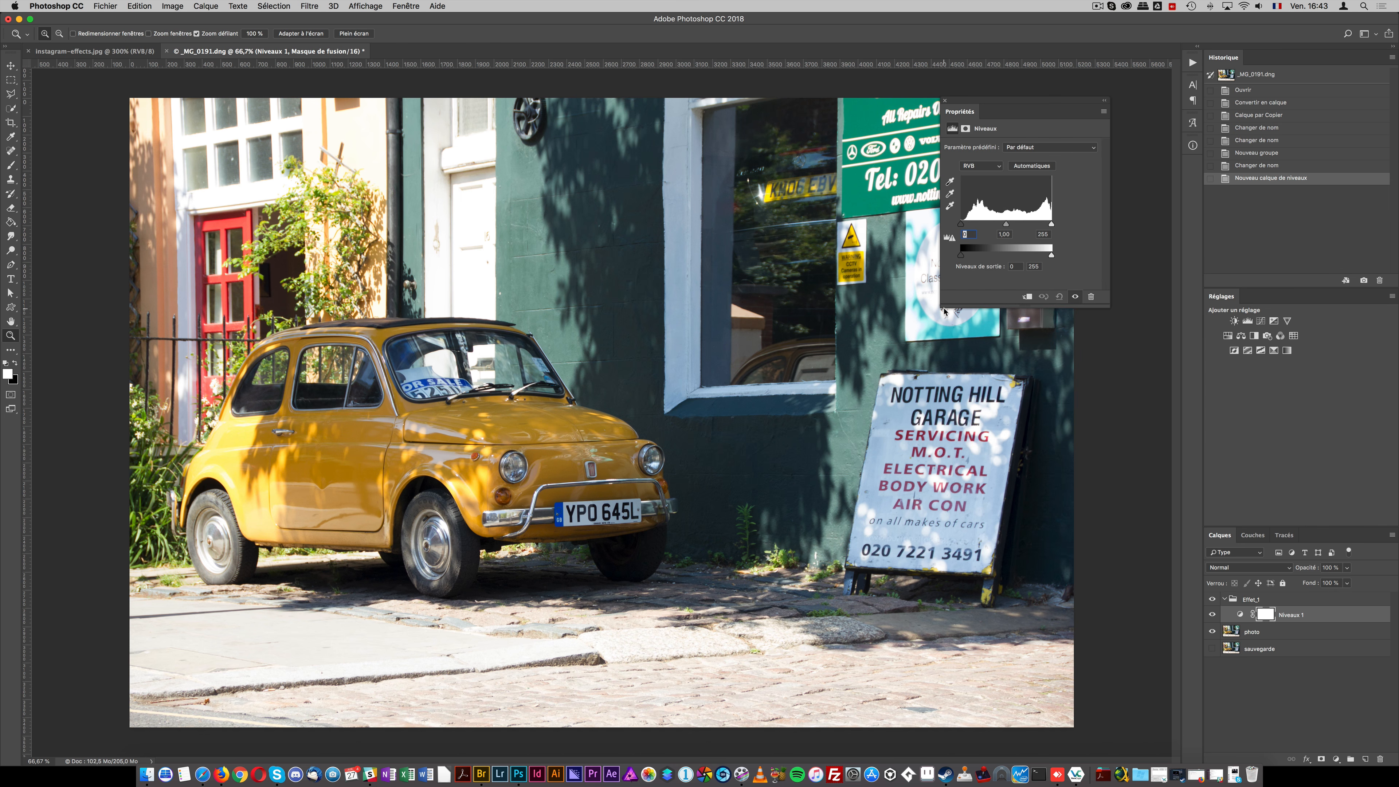
{"action": "left_click_drag", "start_coordinate": [941, 308], "coordinate": [893, 345]}
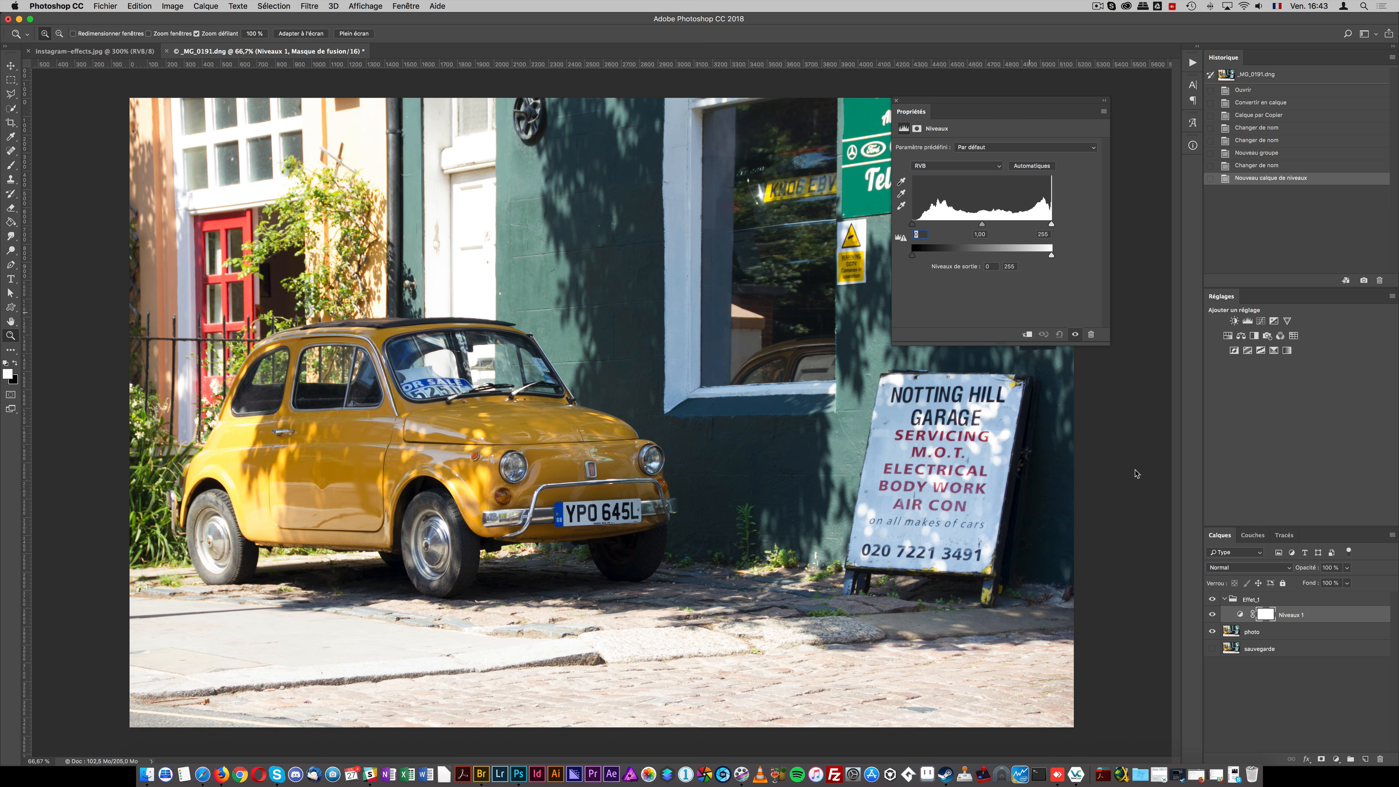
{"action": "left_click", "coordinate": [896, 101]}
{"action": "left_click", "coordinate": [1273, 632]}
{"action": "key", "text": "super+l"}
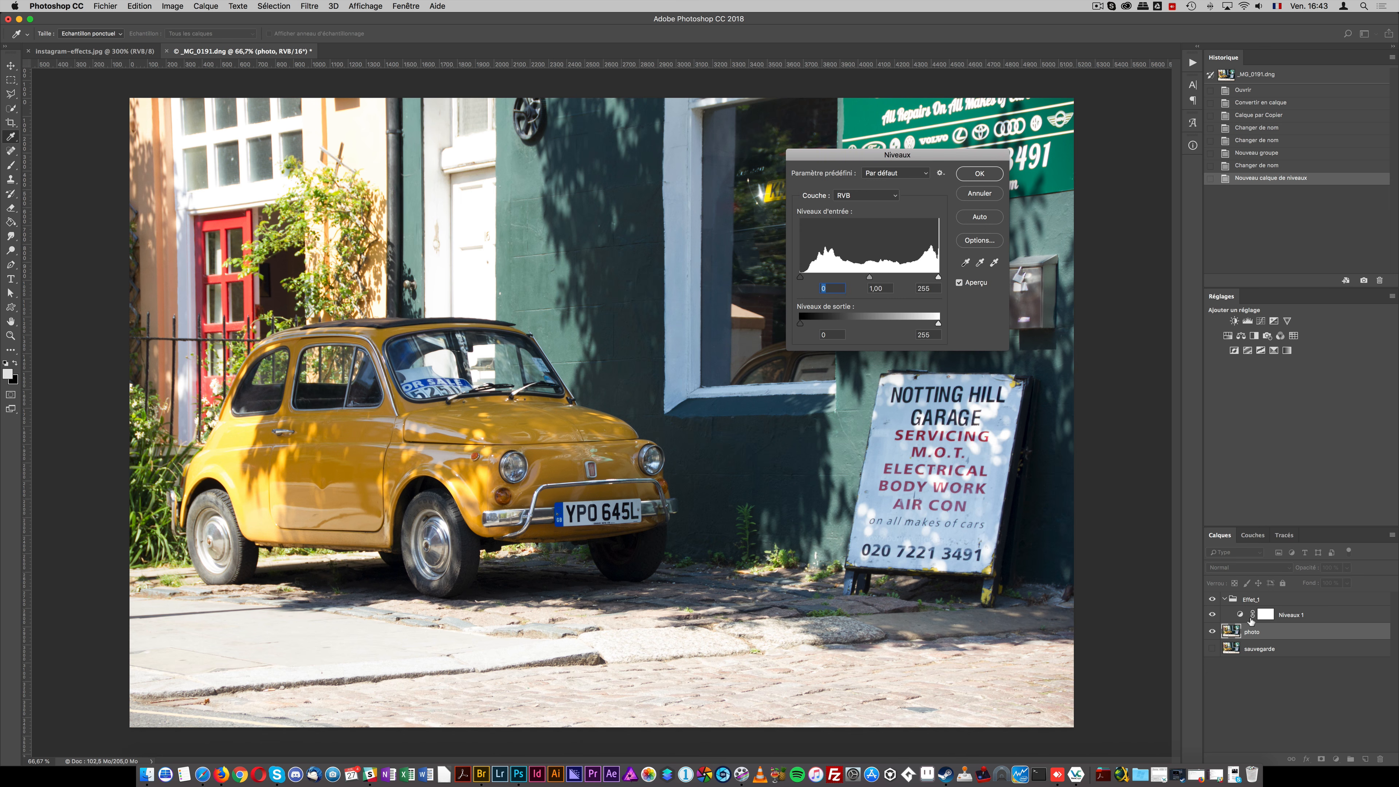
{"action": "key", "text": "Escape"}
{"action": "double_click", "coordinate": [1239, 615]}
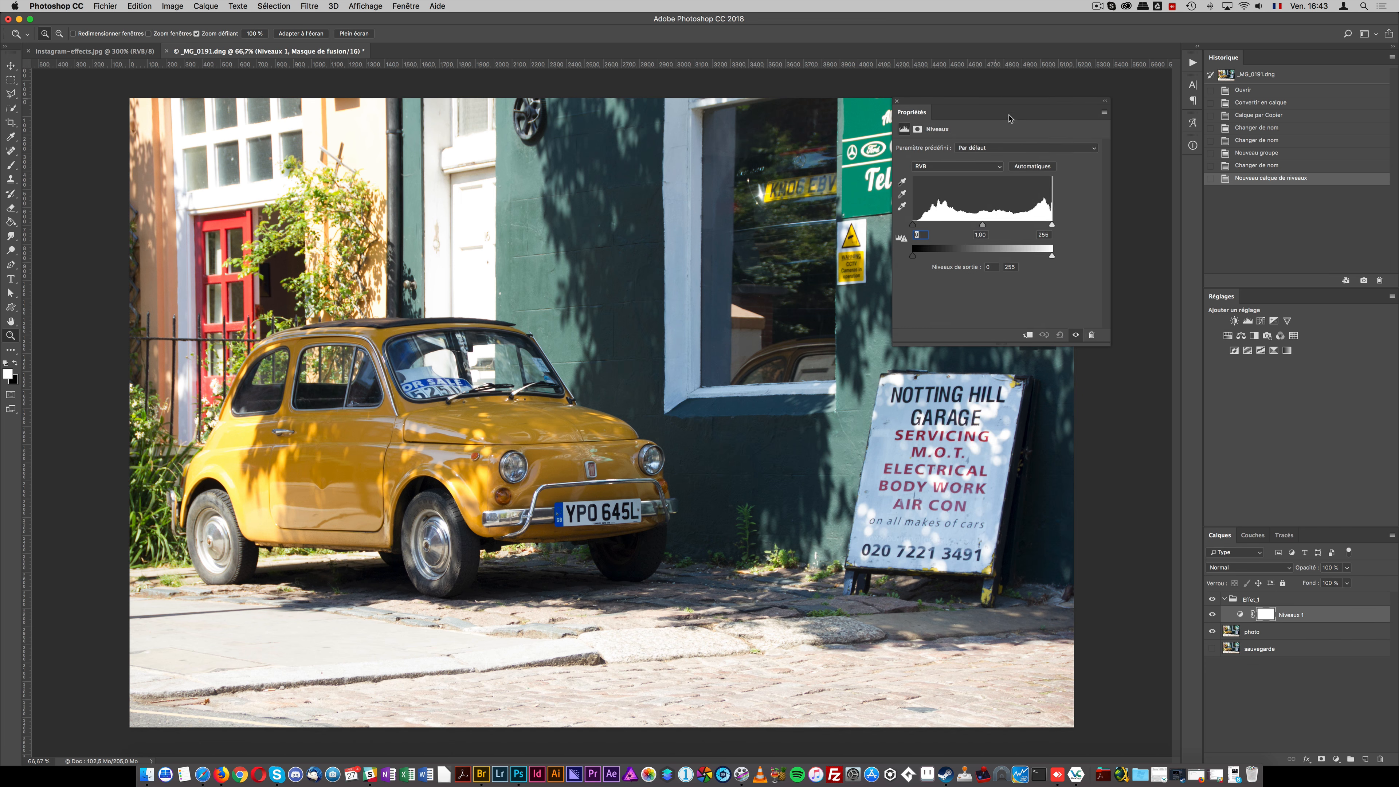
- Reposition the floating Levels properties slightly lower over the image and adjust their size
{"action": "left_click_drag", "start_coordinate": [997, 101], "coordinate": [1027, 137]}
{"action": "left_click_drag", "start_coordinate": [1112, 356], "coordinate": [1135, 374]}
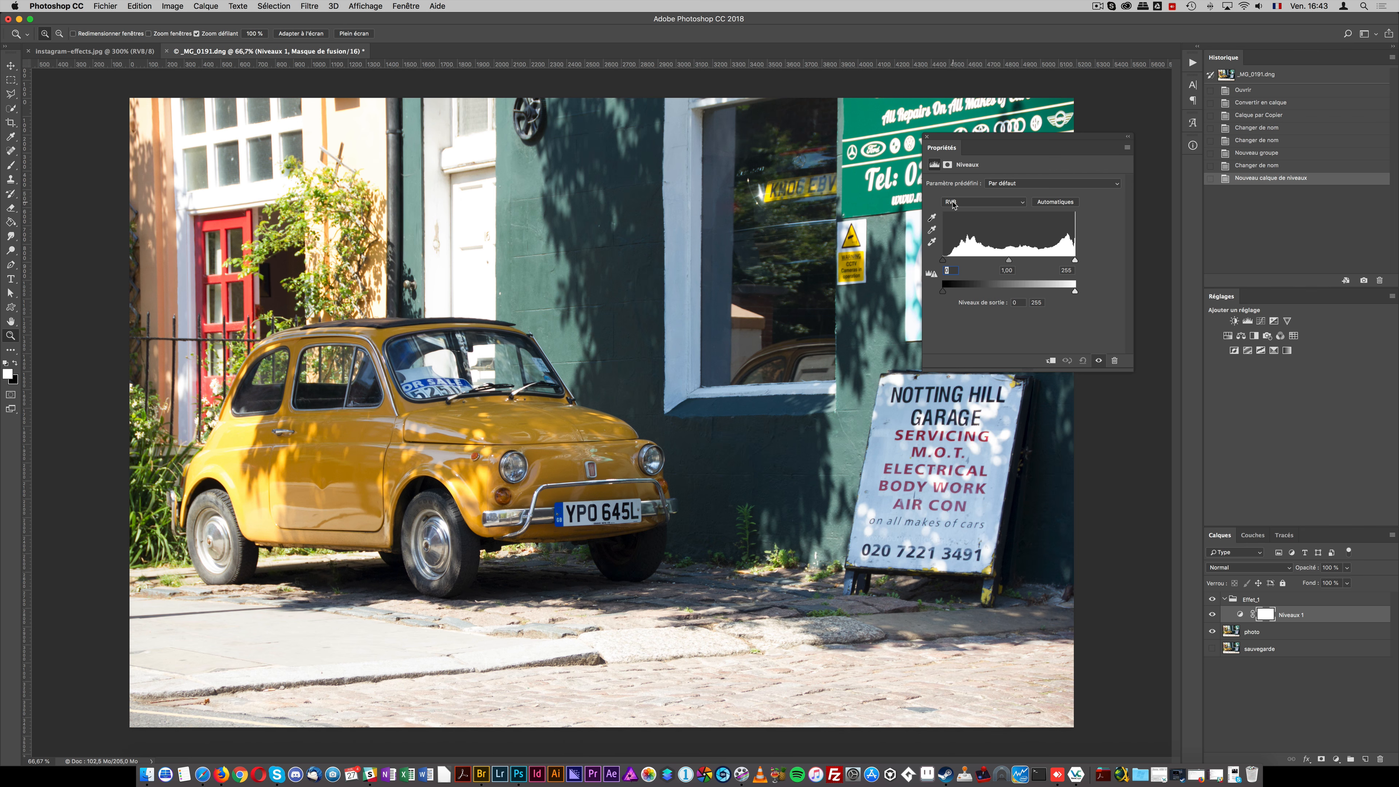
- Try stronger, darker input levels on the composite RGB channel and reset the Levels adjustment to its defaults
{"action": "left_click_drag", "start_coordinate": [1008, 260], "coordinate": [990, 285]}
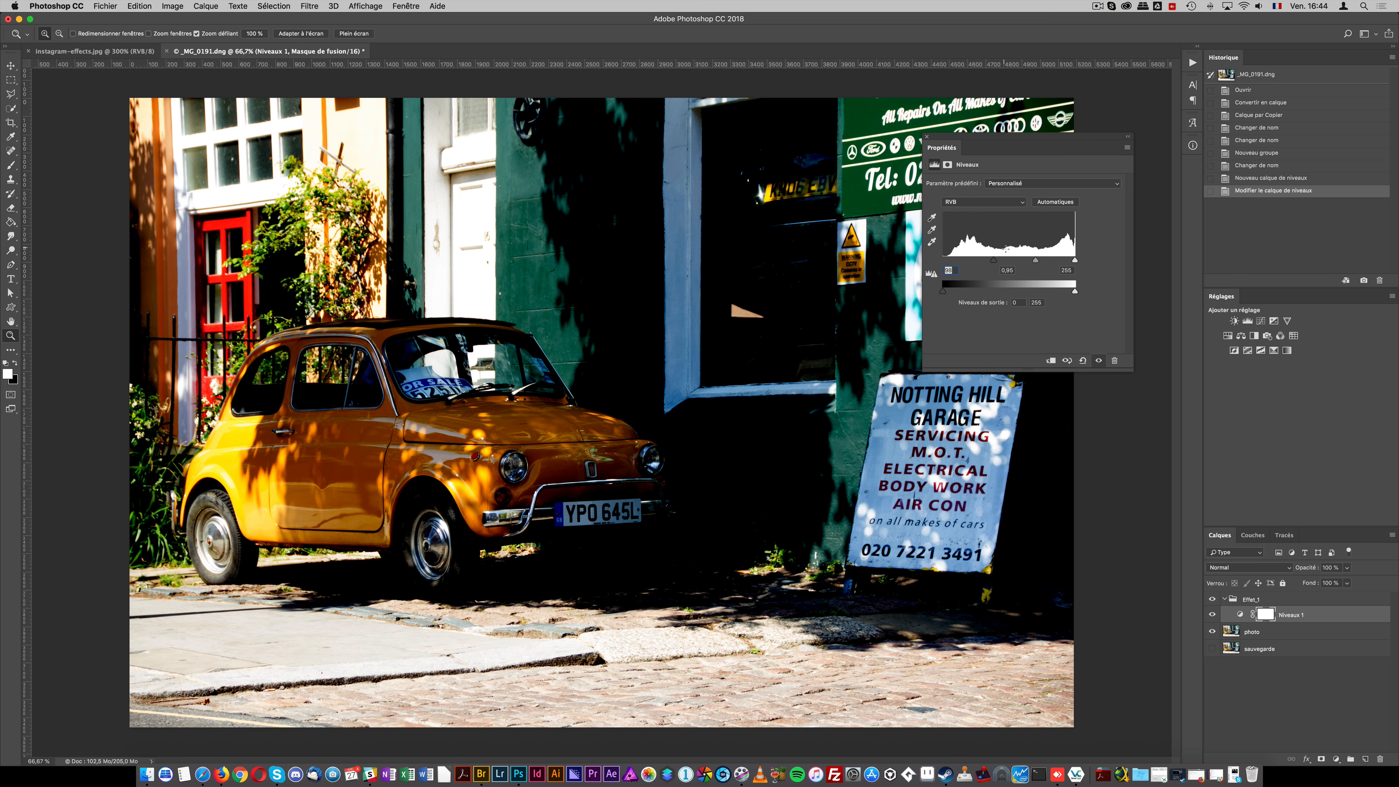
{"action": "left_click", "coordinate": [1082, 360]}
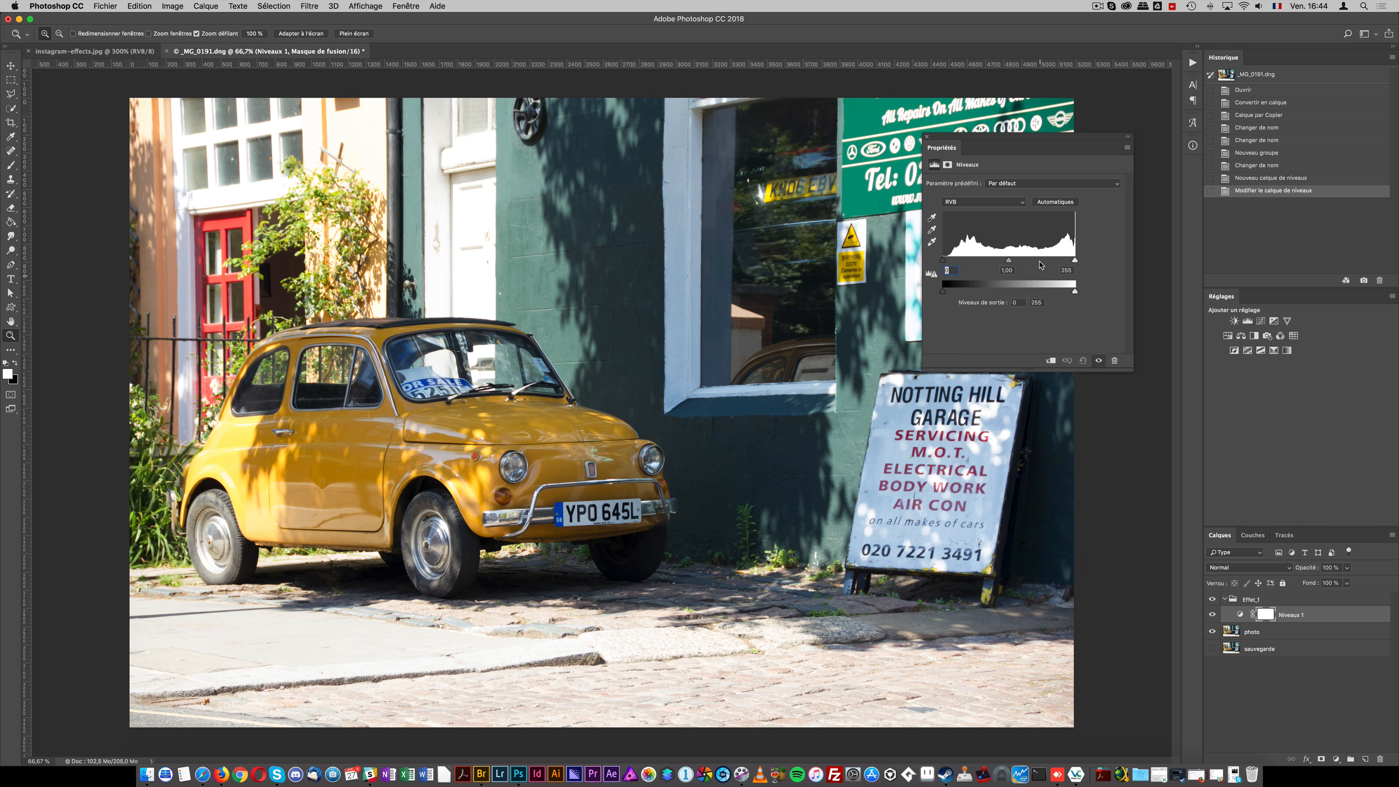
- Try lowering the red channel's white input level to 236 and further in the Levels layer, and return it to 255
{"action": "left_click", "coordinate": [1007, 202]}
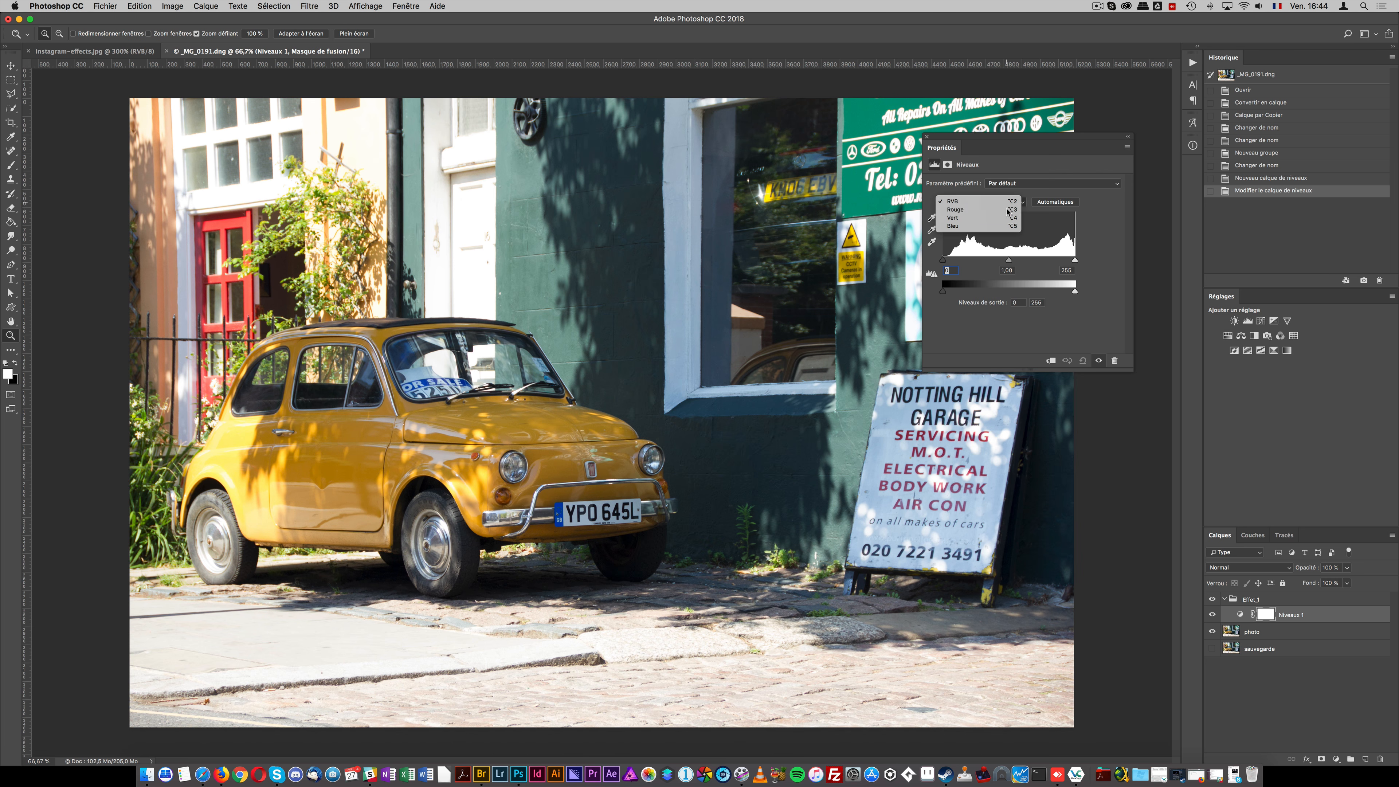
{"action": "left_click", "coordinate": [1008, 210]}
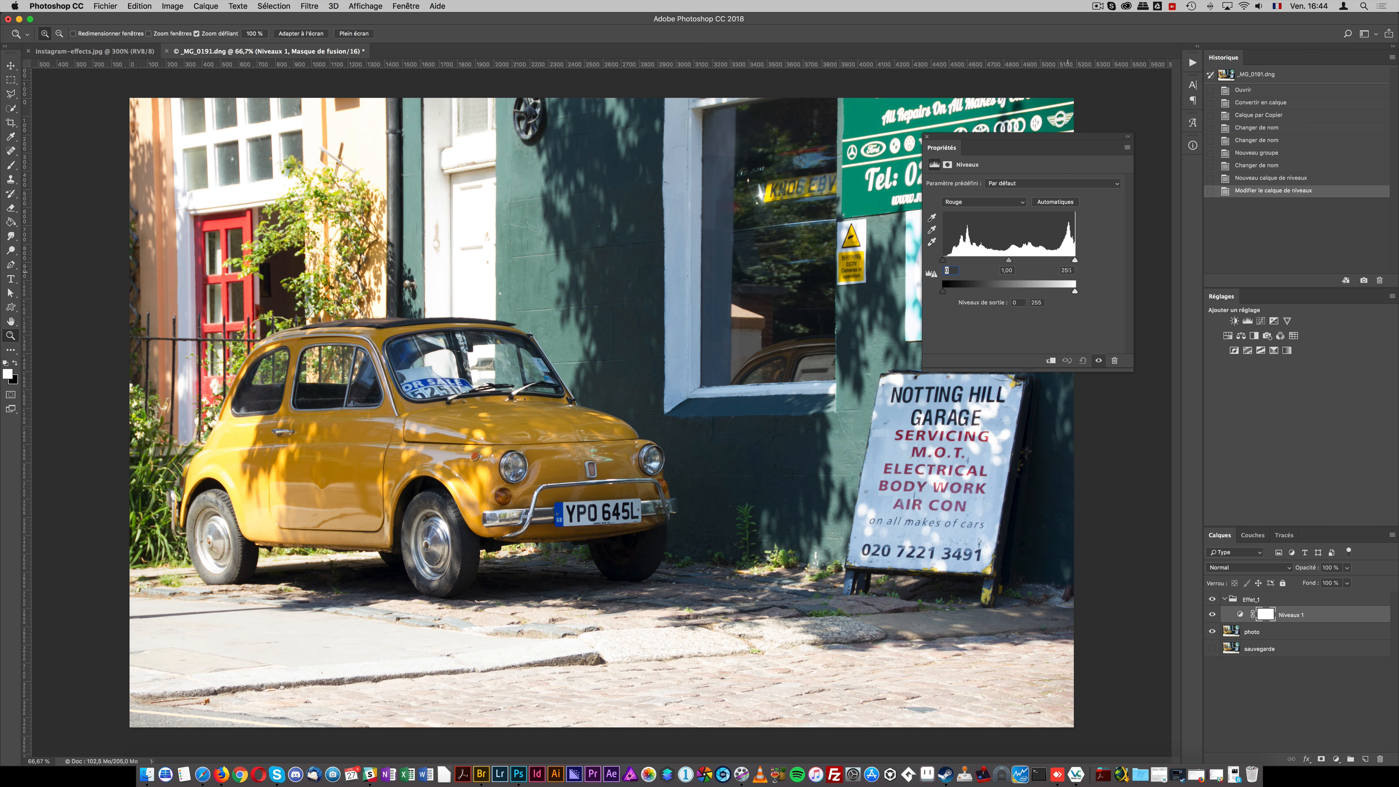
{"action": "mouse_move", "coordinate": [1074, 260]}
{"action": "left_mouse_down"}
{"action": "mouse_move", "coordinate": [1062, 261]}
{"action": "mouse_move", "coordinate": [1082, 263]}
{"action": "left_mouse_up"}
{"action": "left_click_drag", "start_coordinate": [1075, 261], "coordinate": [1065, 262]}
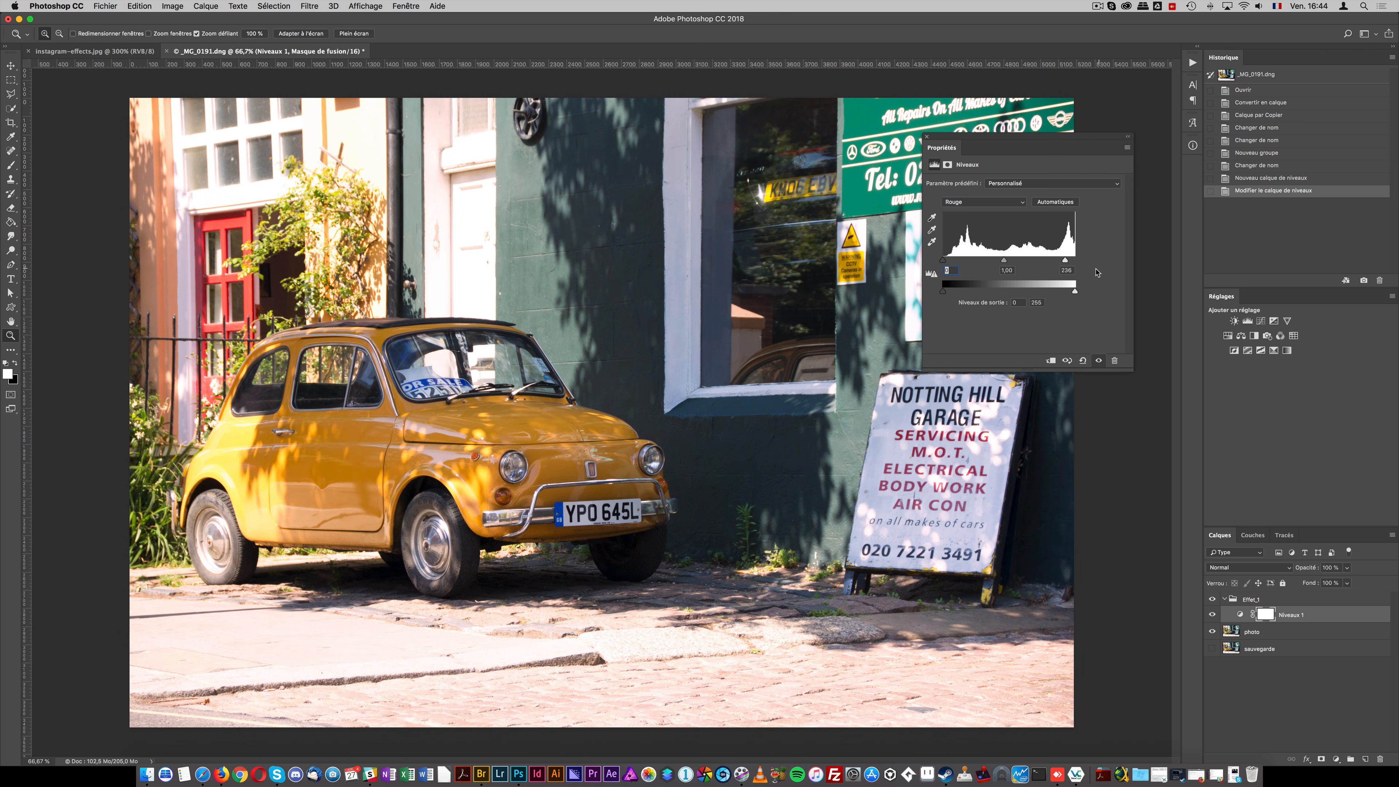
{"action": "left_click_drag", "start_coordinate": [1064, 266], "coordinate": [1058, 263]}
{"action": "left_click_drag", "start_coordinate": [1057, 263], "coordinate": [1140, 267]}
- Try lowering the blue channel's white input level to 210 in the Levels layer, and return it to 255
{"action": "left_click", "coordinate": [1008, 202]}
{"action": "left_click", "coordinate": [1006, 218]}
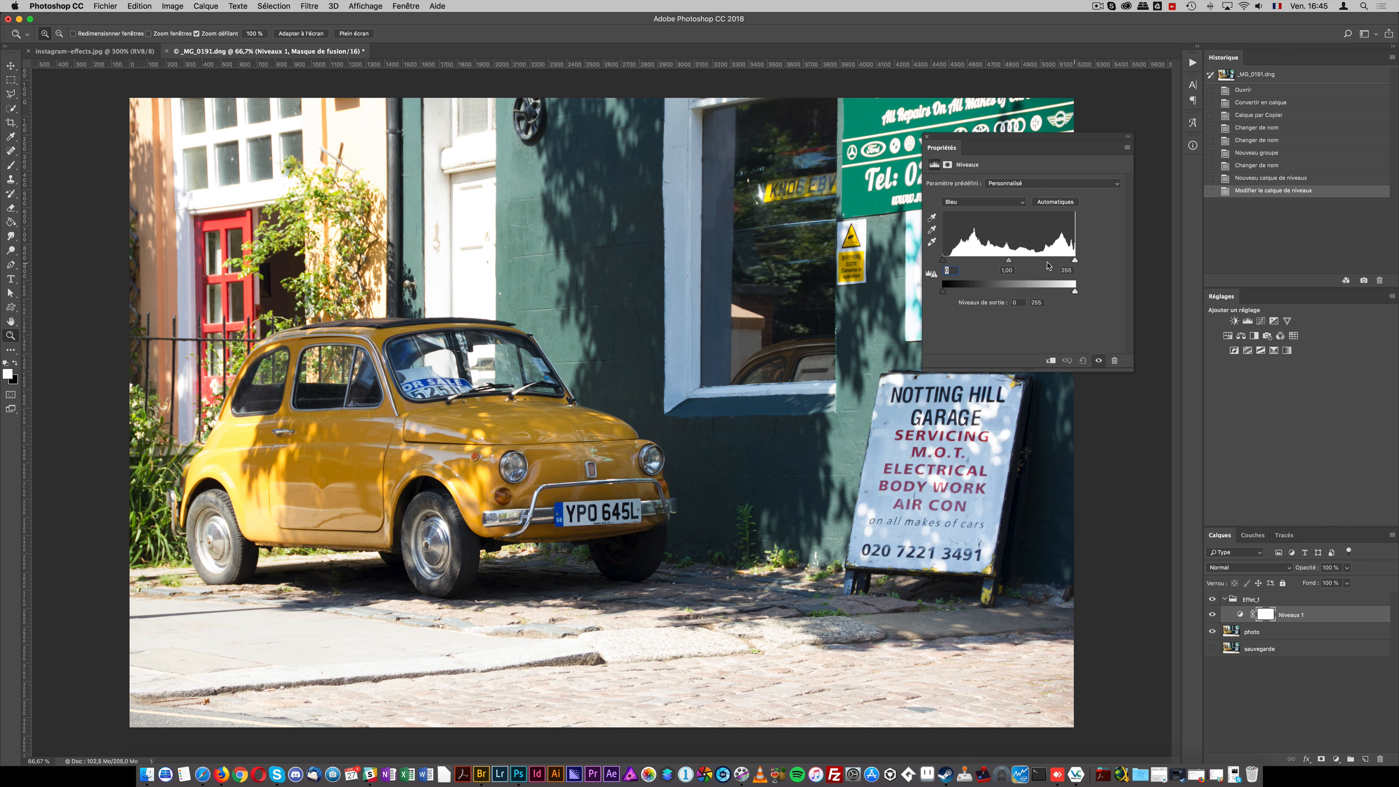
{"action": "mouse_move", "coordinate": [1075, 261]}
{"action": "left_mouse_down"}
{"action": "mouse_move", "coordinate": [1040, 263]}
{"action": "mouse_move", "coordinate": [1052, 265]}
{"action": "left_mouse_up"}
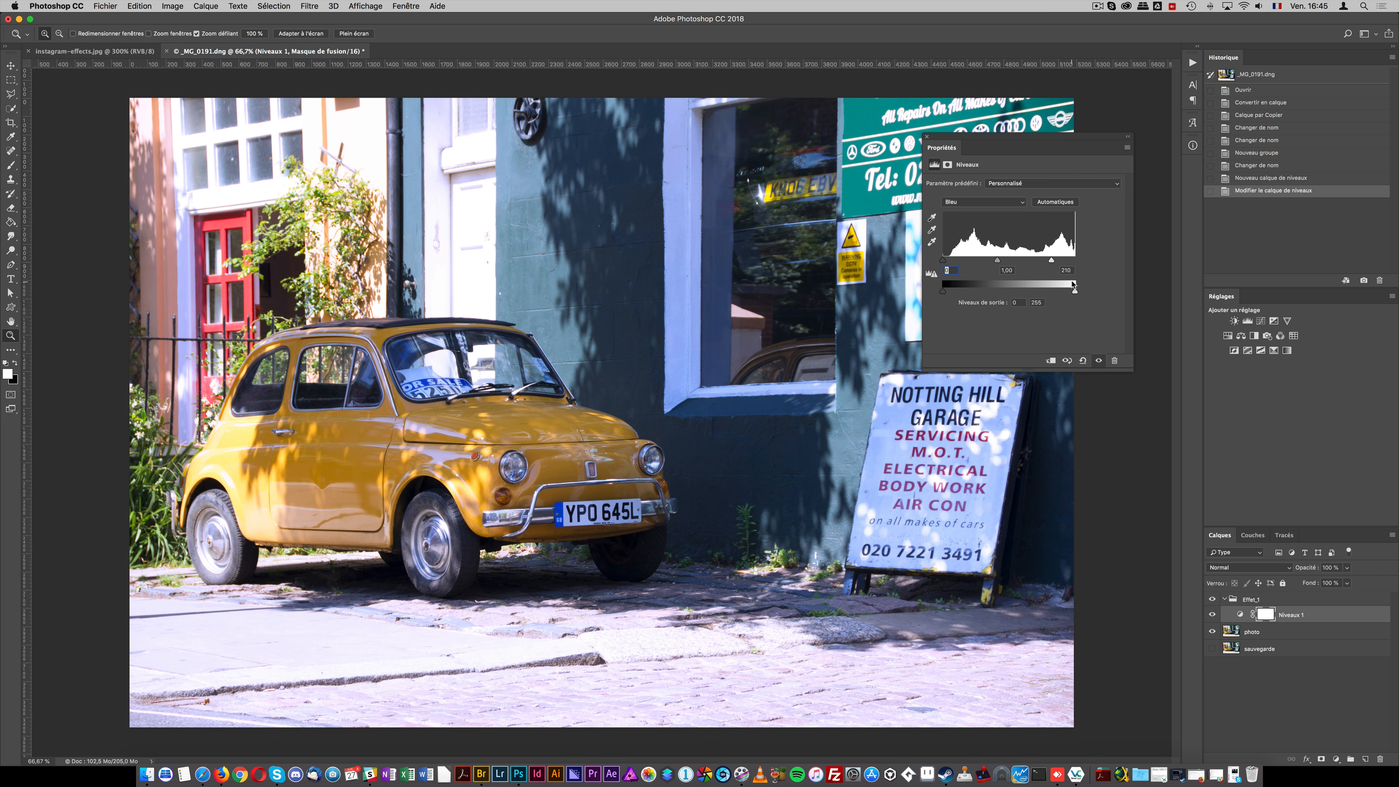
{"action": "left_click_drag", "start_coordinate": [1051, 260], "coordinate": [1079, 262]}
- Lower the red channel's white input level to about 225 in the Niveaux 1 adjustment
{"action": "left_click", "coordinate": [1016, 206]}
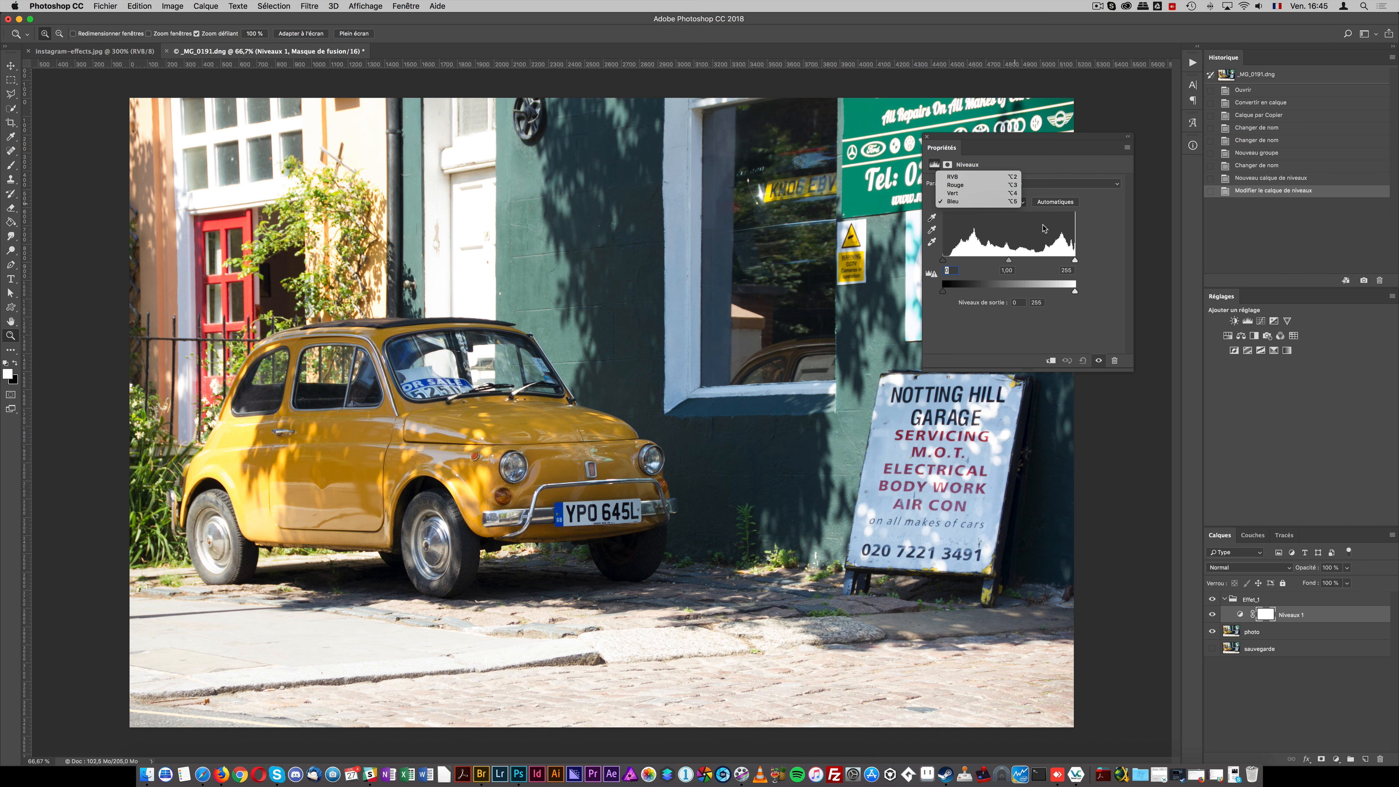
{"action": "left_click", "coordinate": [981, 185]}
{"action": "left_click_drag", "start_coordinate": [1073, 263], "coordinate": [1058, 264]}
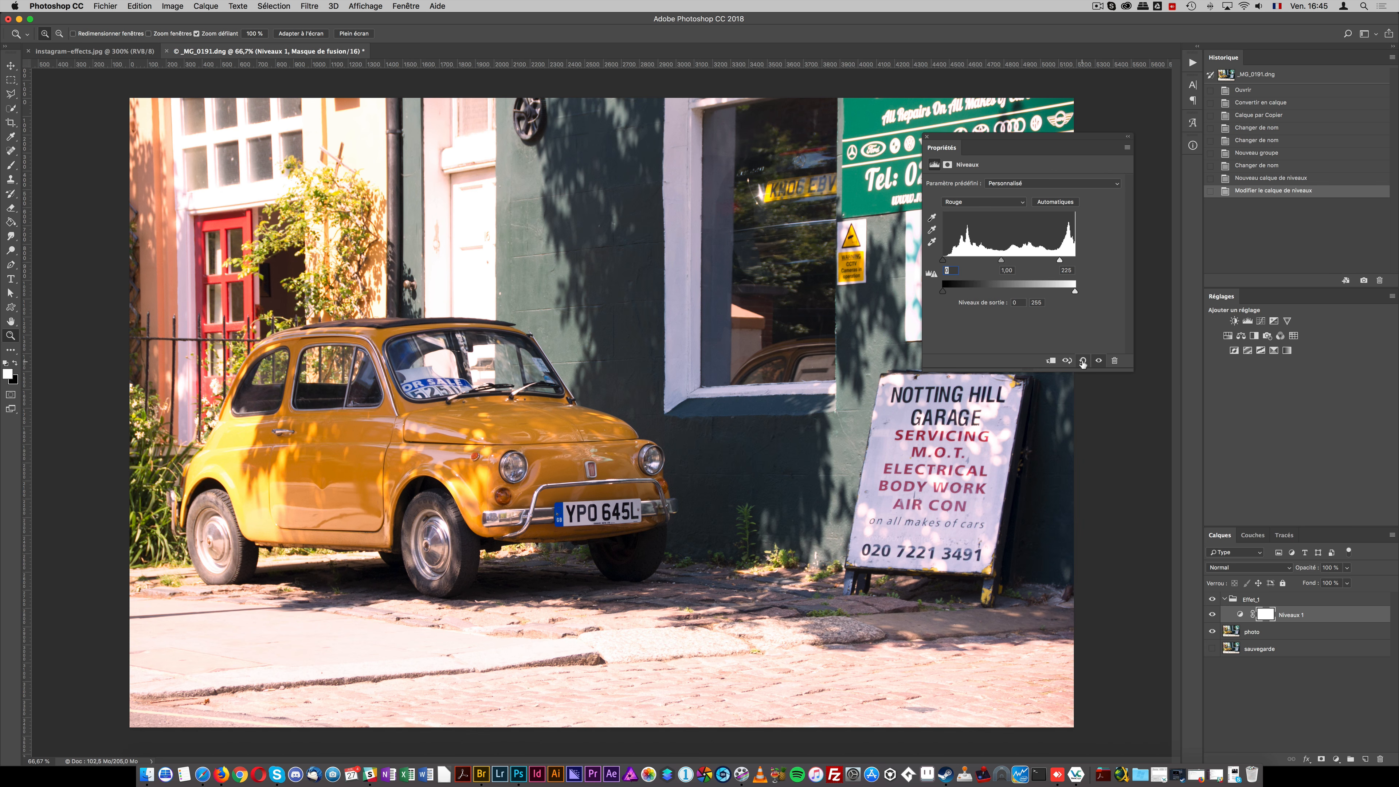
- Set the composite RGB midtone level to 0,94 and compare the photo with the Niveaux 1 layer hidden and shown
{"action": "left_click", "coordinate": [1016, 202]}
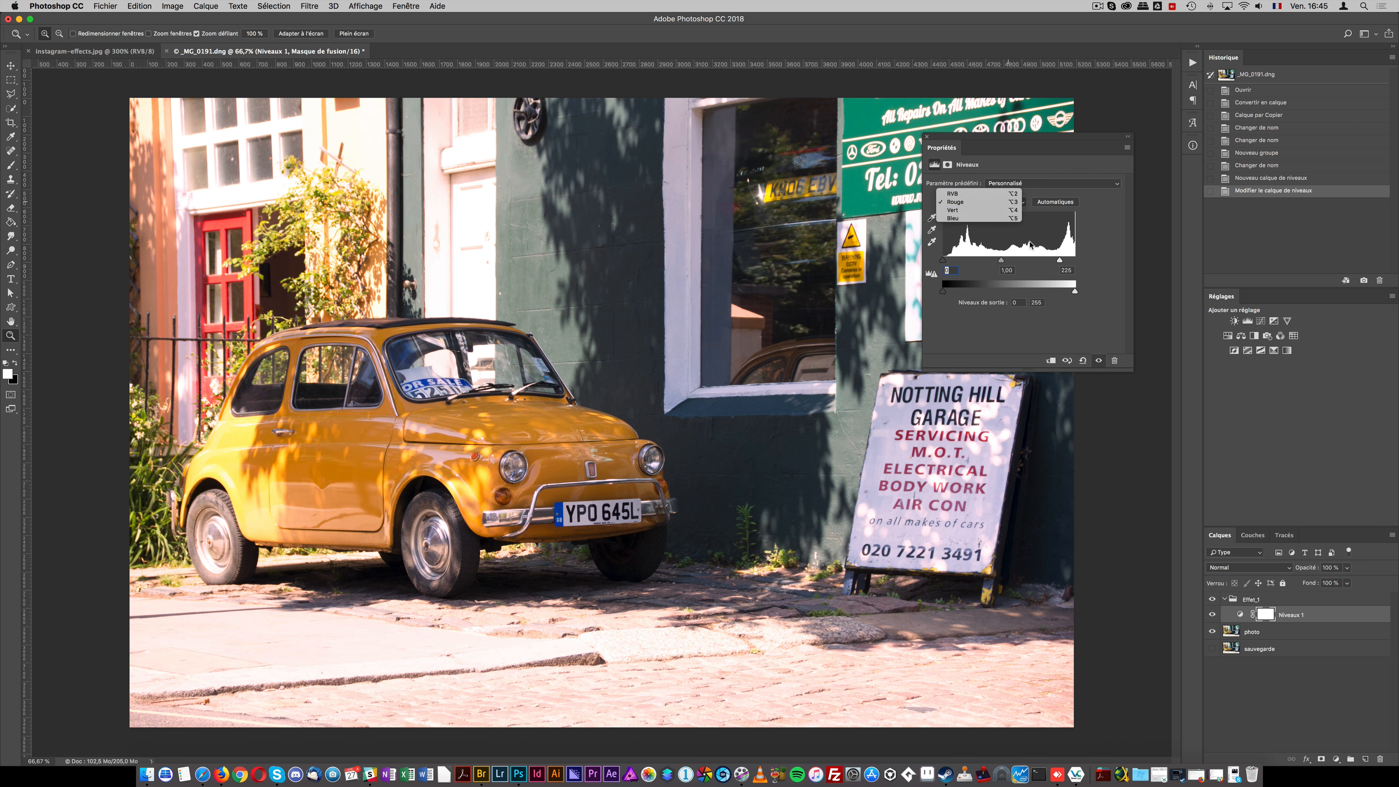
{"action": "key", "text": "alt+2"}
{"action": "left_click_drag", "start_coordinate": [1008, 260], "coordinate": [1014, 262]}
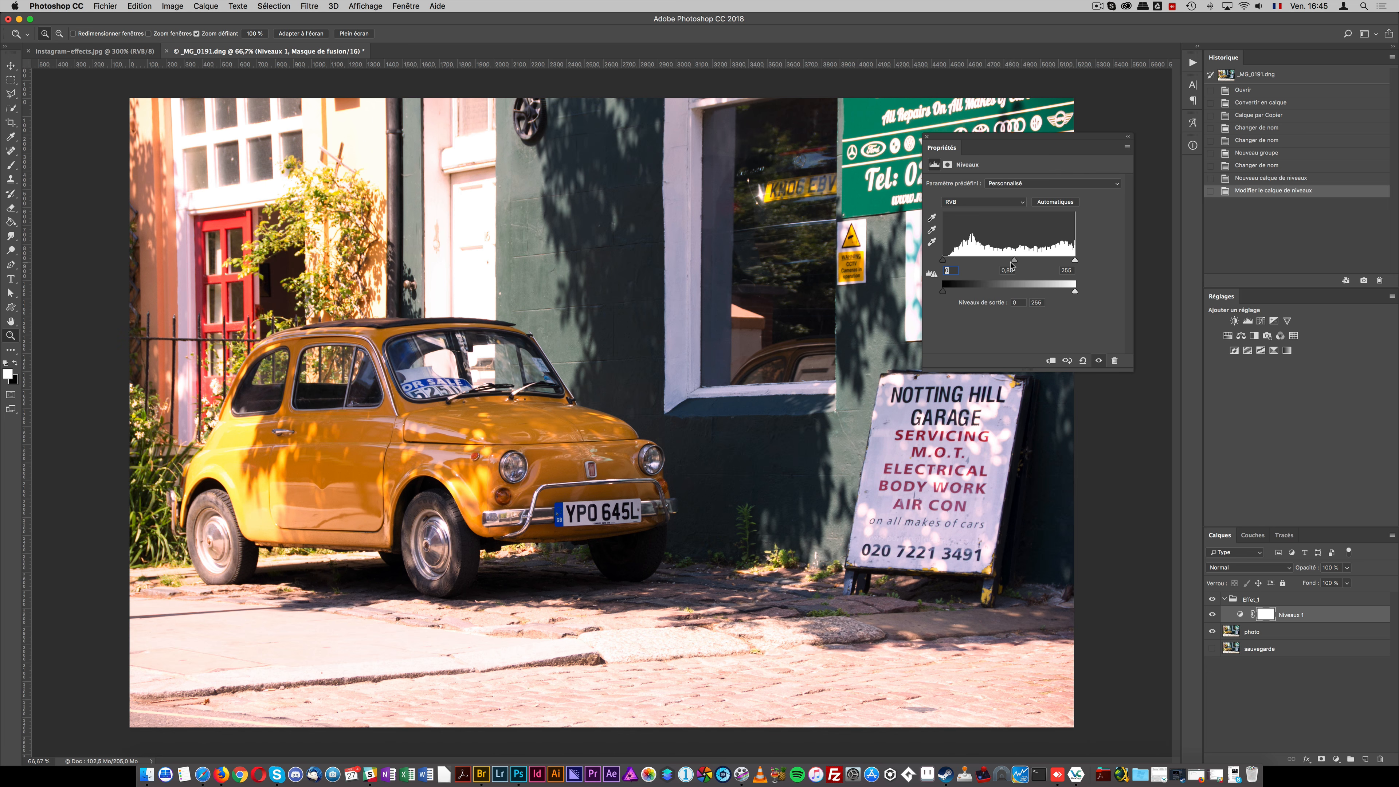
{"action": "left_click_drag", "start_coordinate": [1012, 263], "coordinate": [1016, 264]}
{"action": "left_click", "coordinate": [1212, 614]}
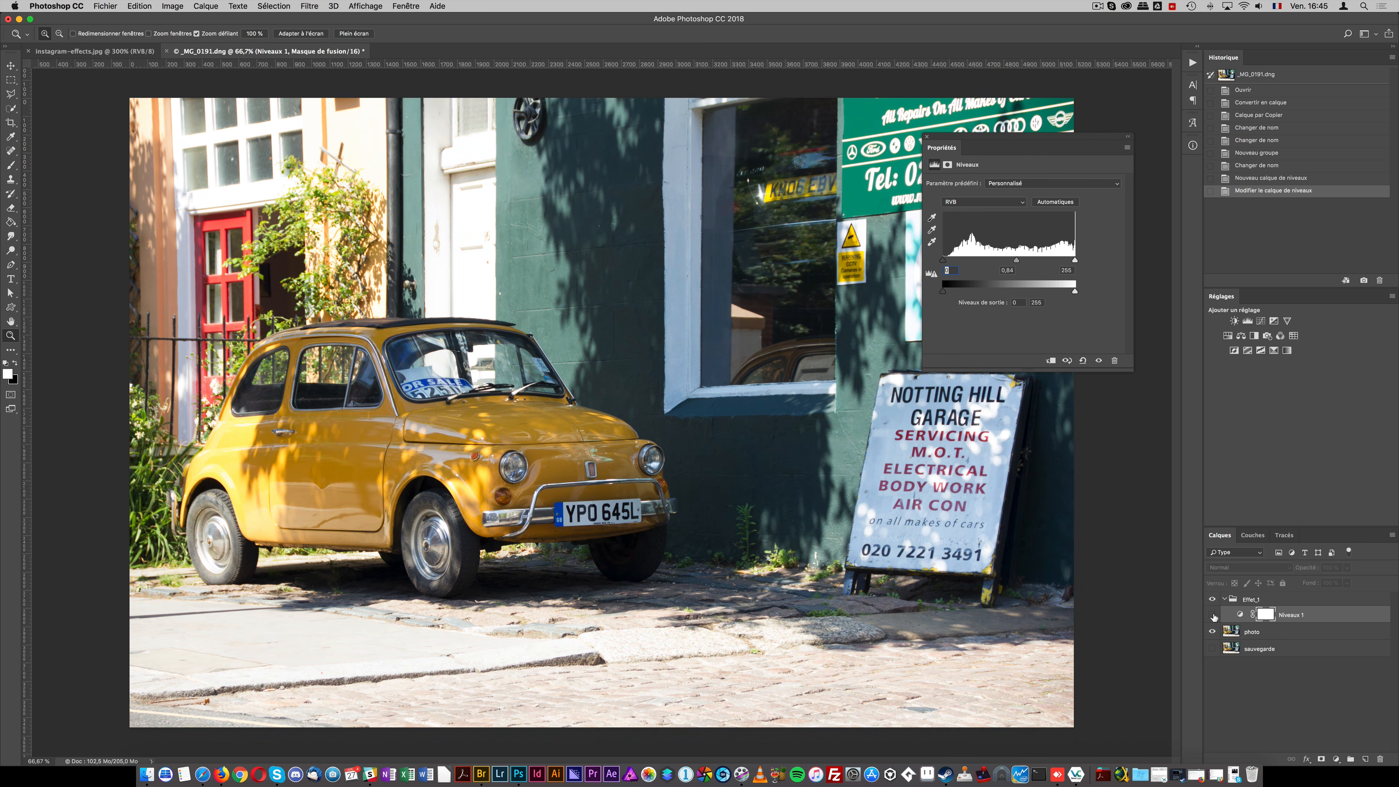
{"action": "left_click", "coordinate": [1212, 615]}
{"action": "left_click", "coordinate": [1212, 616]}
{"action": "left_click", "coordinate": [1212, 615]}
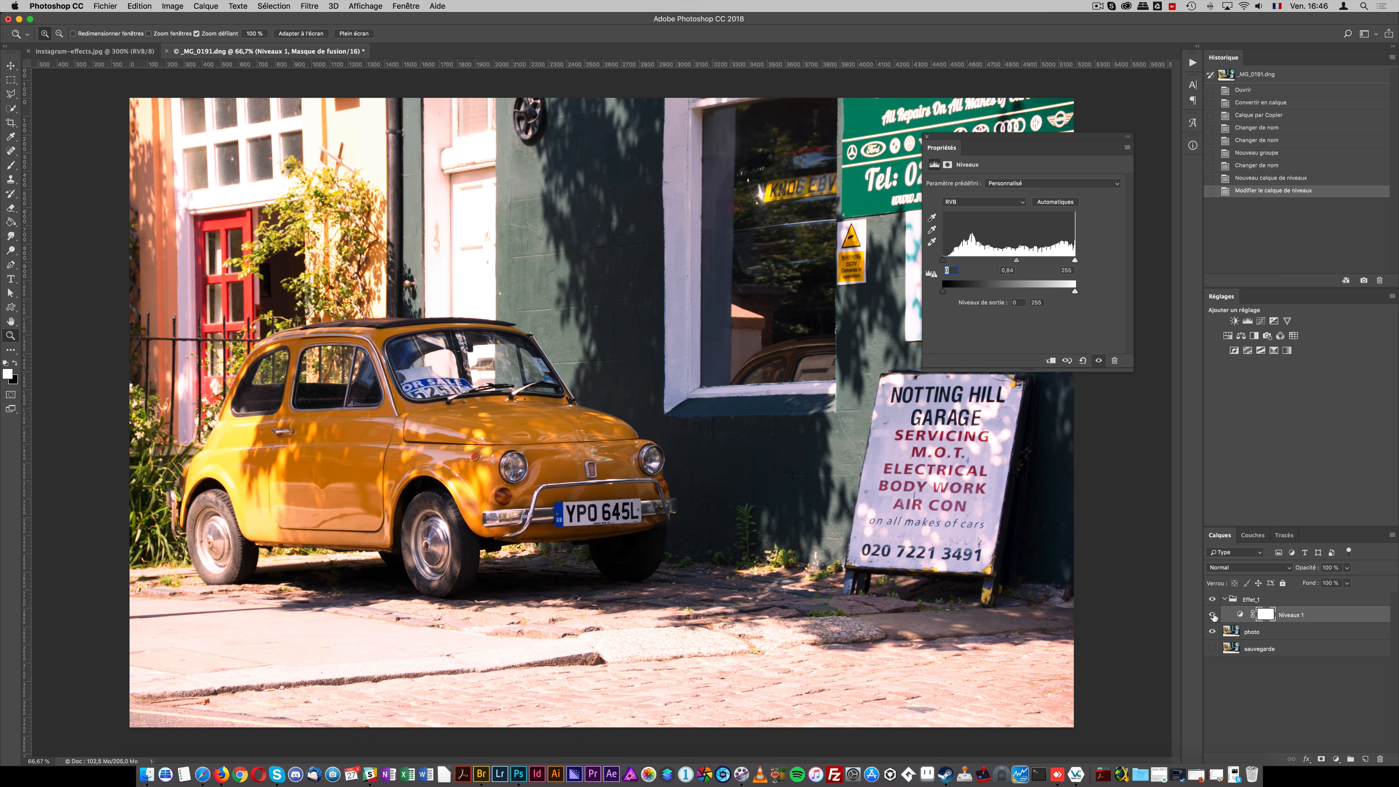
- Collapse the Effet_1 group and create a new layer group named "Effet_2" above it
{"action": "left_click", "coordinate": [1224, 599]}
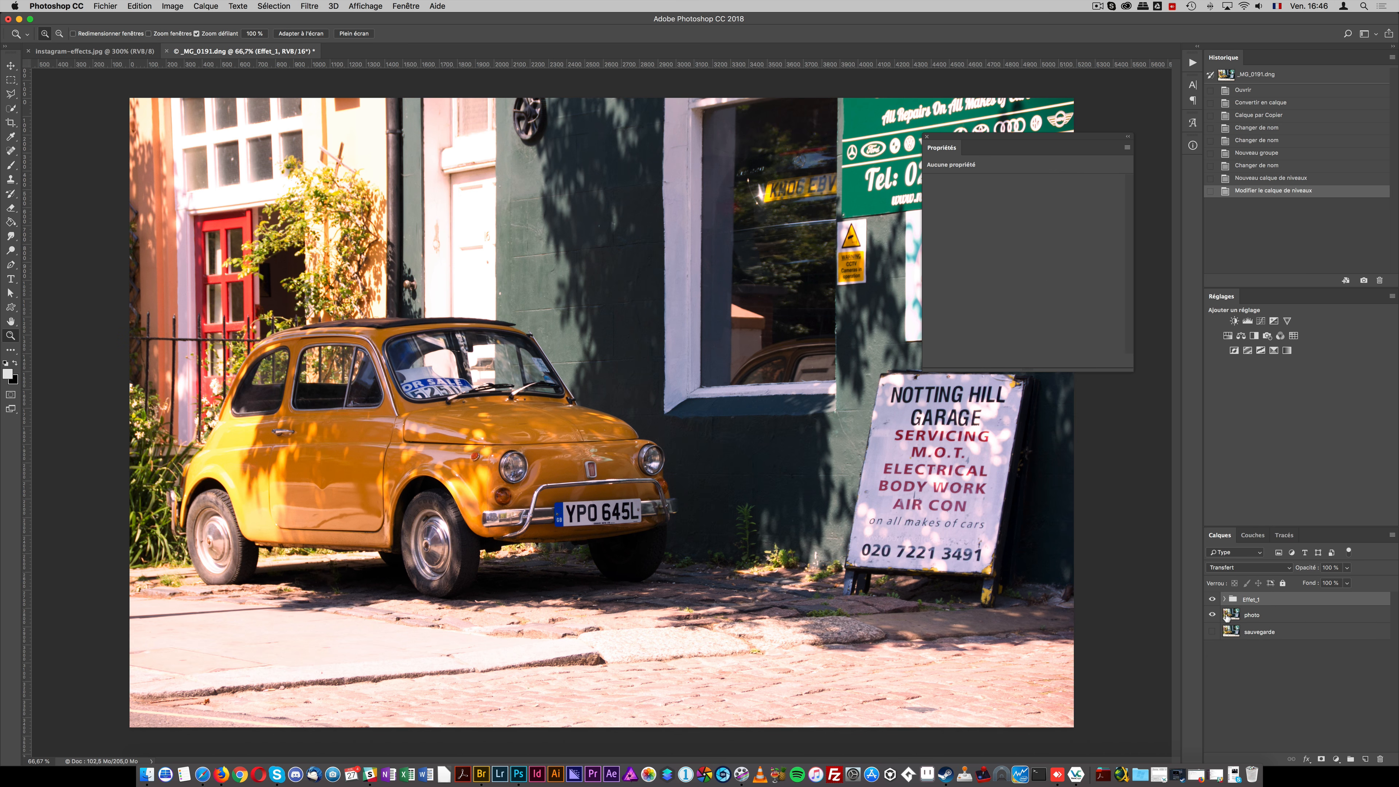
{"action": "left_click", "coordinate": [1350, 758]}
{"action": "double_click", "coordinate": [1262, 601]}
{"action": "type", "text": "E"}
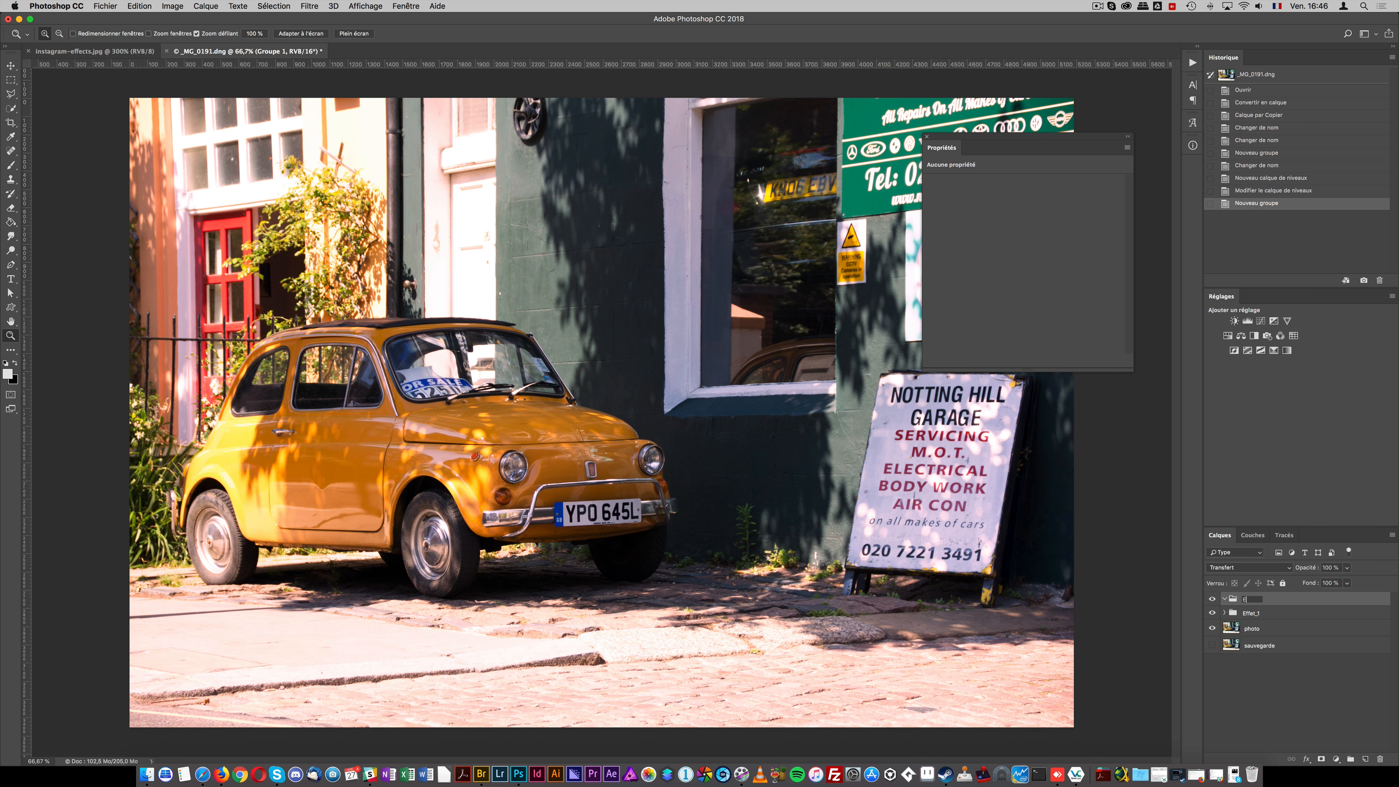
{"action": "type", "text": "ffet_2"}
{"action": "key", "text": "Return"}
- Hide the Effet_1 group, add a Curves (Courbes) adjustment layer inside Effet_2 and enlarge its floating properties
{"action": "left_click", "coordinate": [1212, 614]}
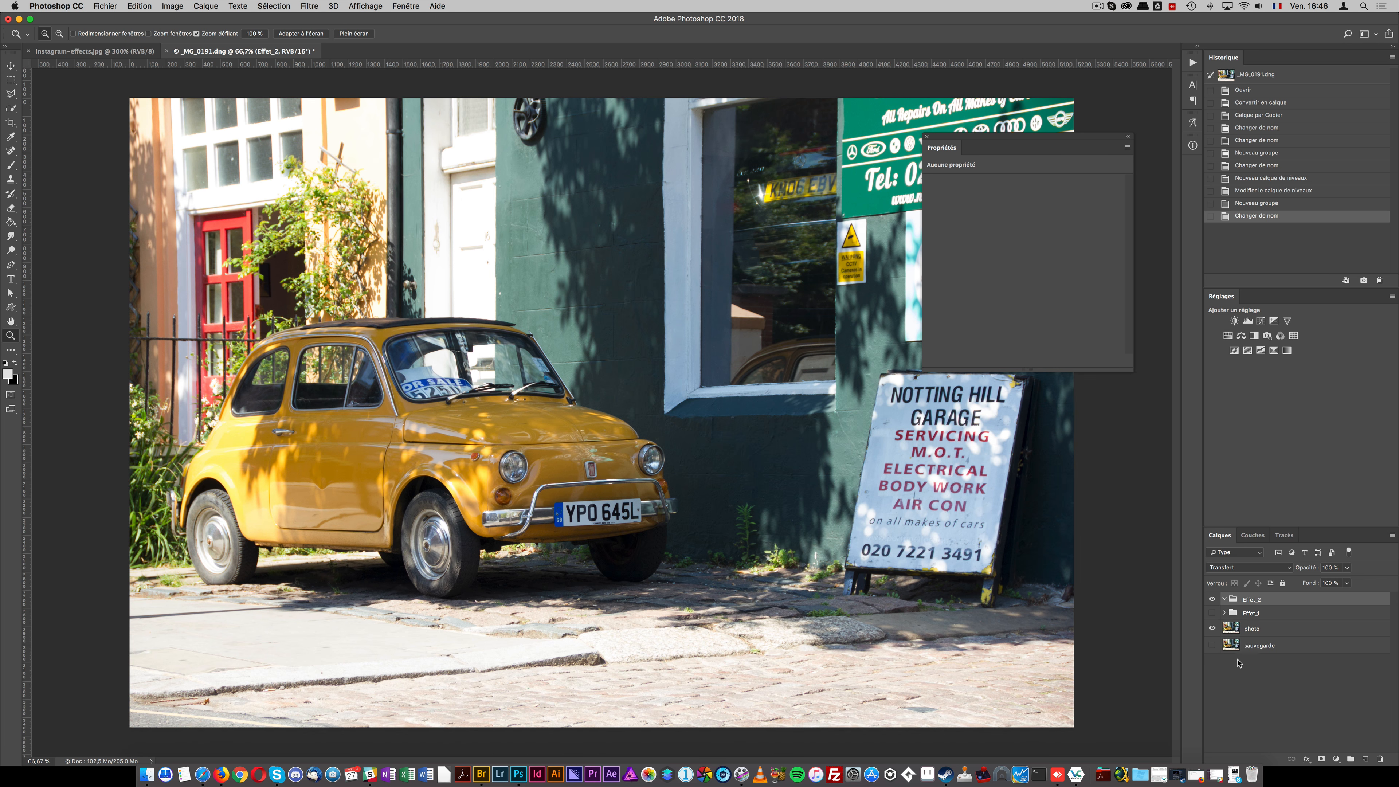
{"action": "left_click", "coordinate": [1336, 759]}
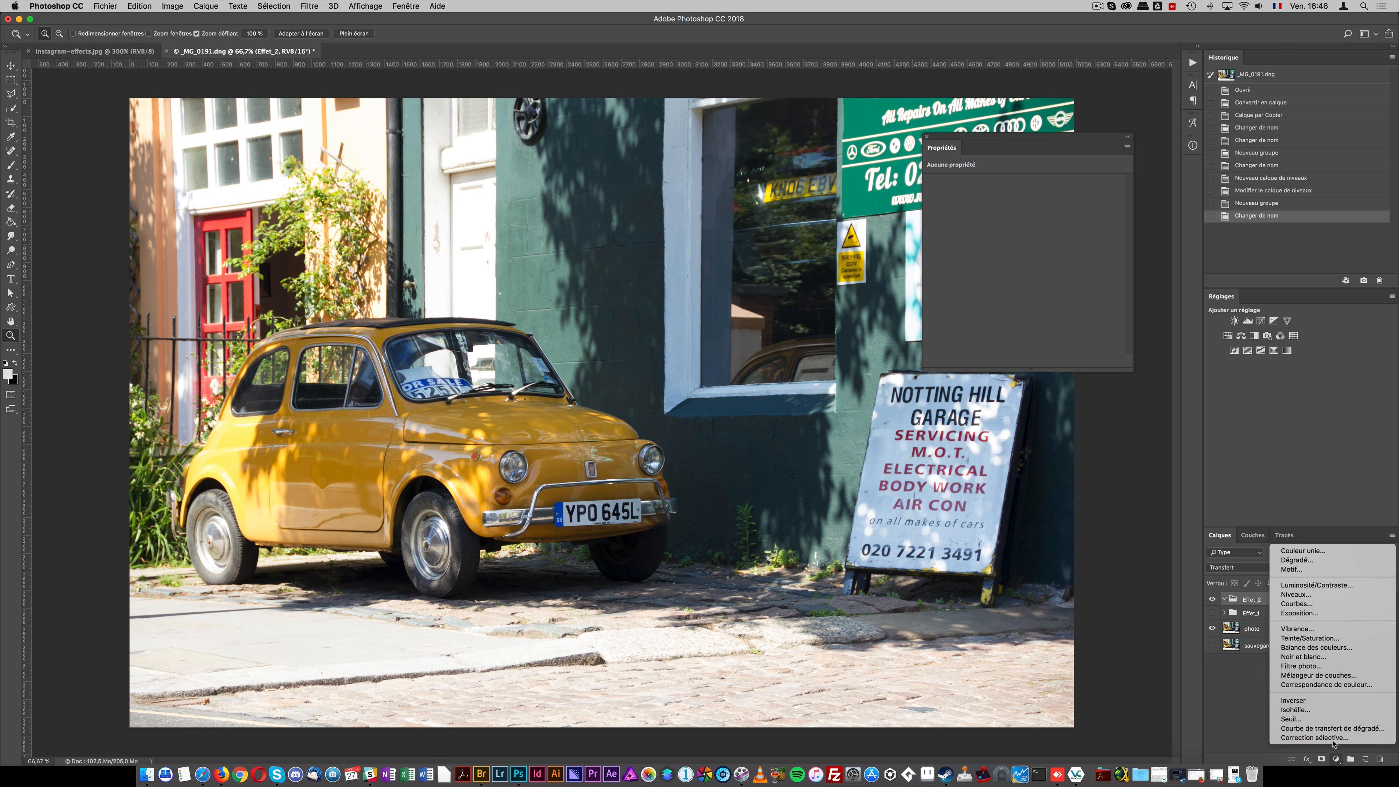
{"action": "left_click", "coordinate": [1298, 615]}
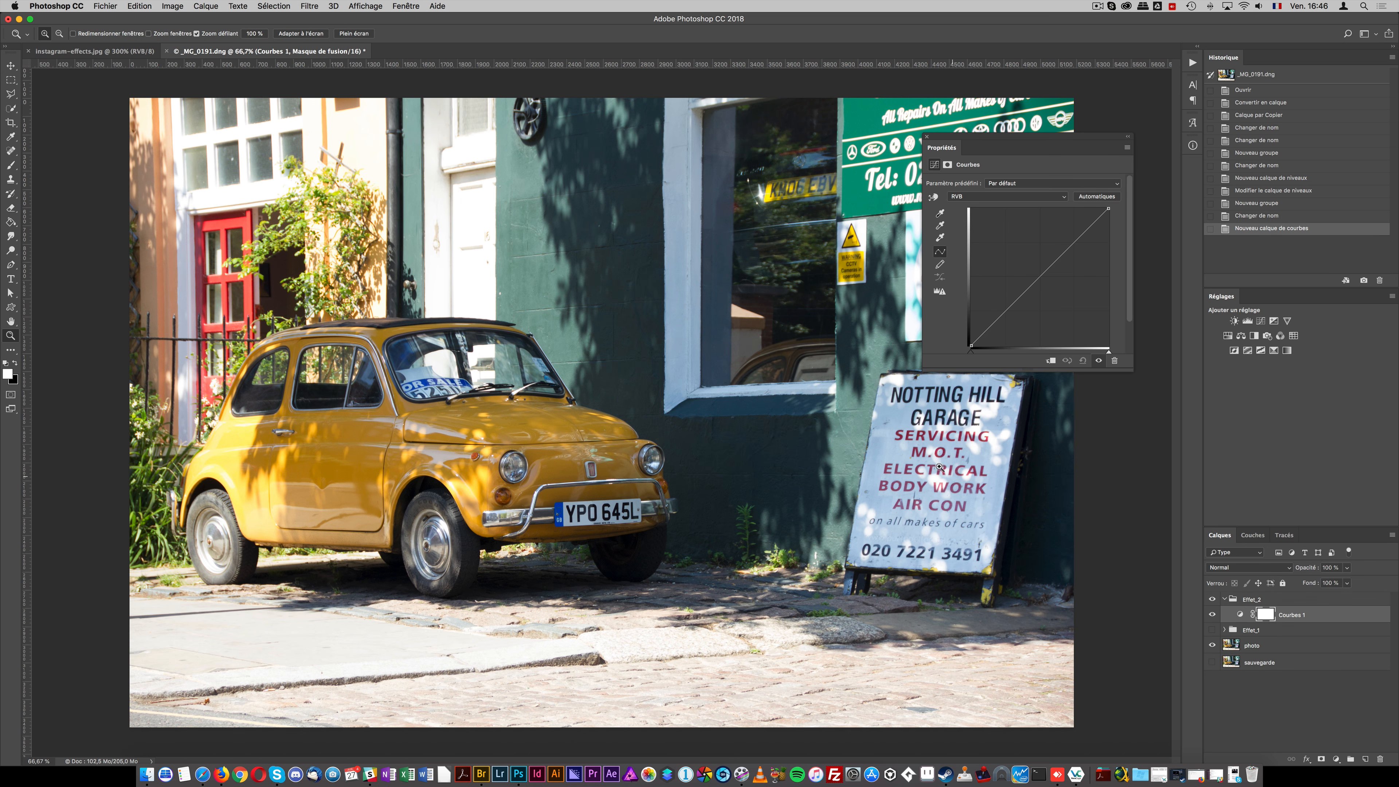
{"action": "left_click_drag", "start_coordinate": [941, 370], "coordinate": [941, 414]}
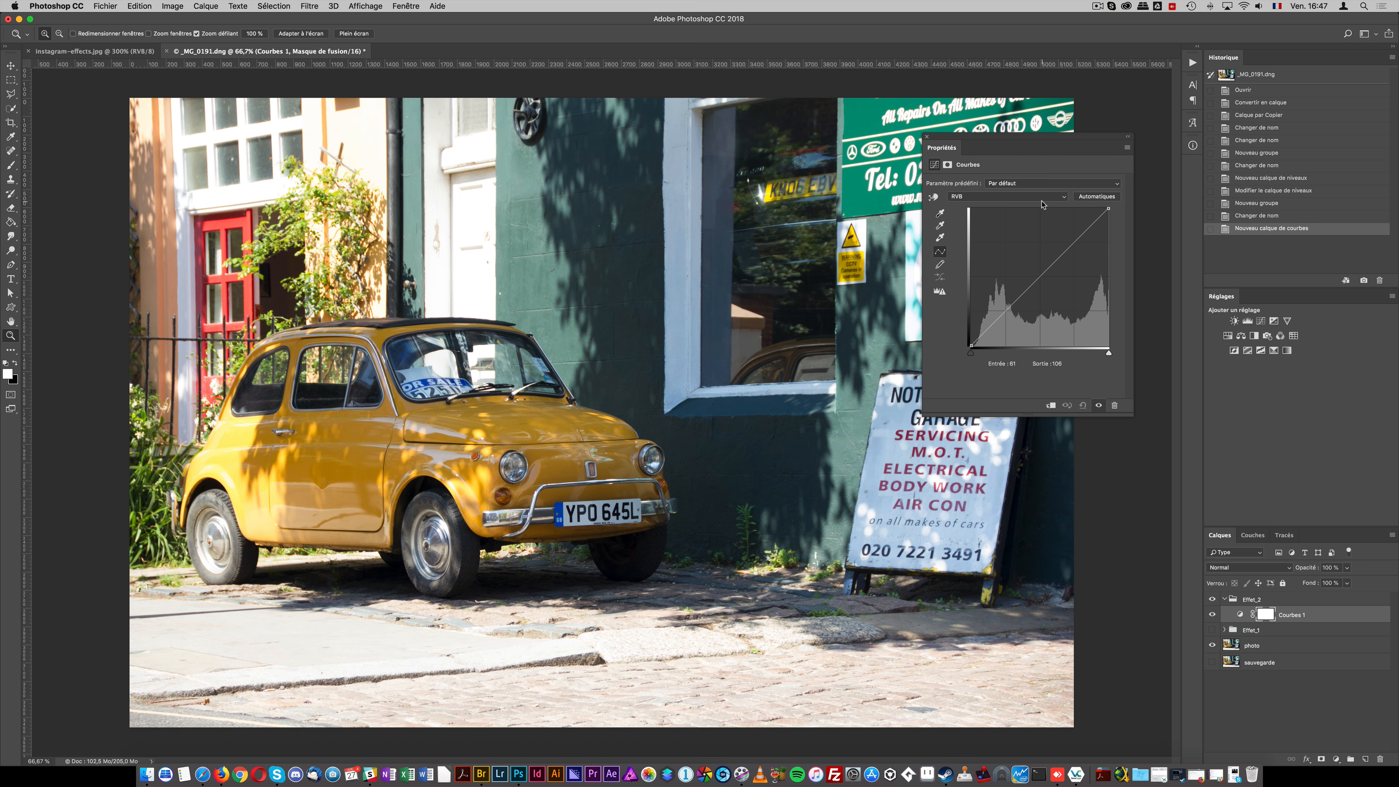
- Raise the black point of the blue channel curve to output 31, checking the dark tyre area up close
{"action": "left_click", "coordinate": [1018, 197]}
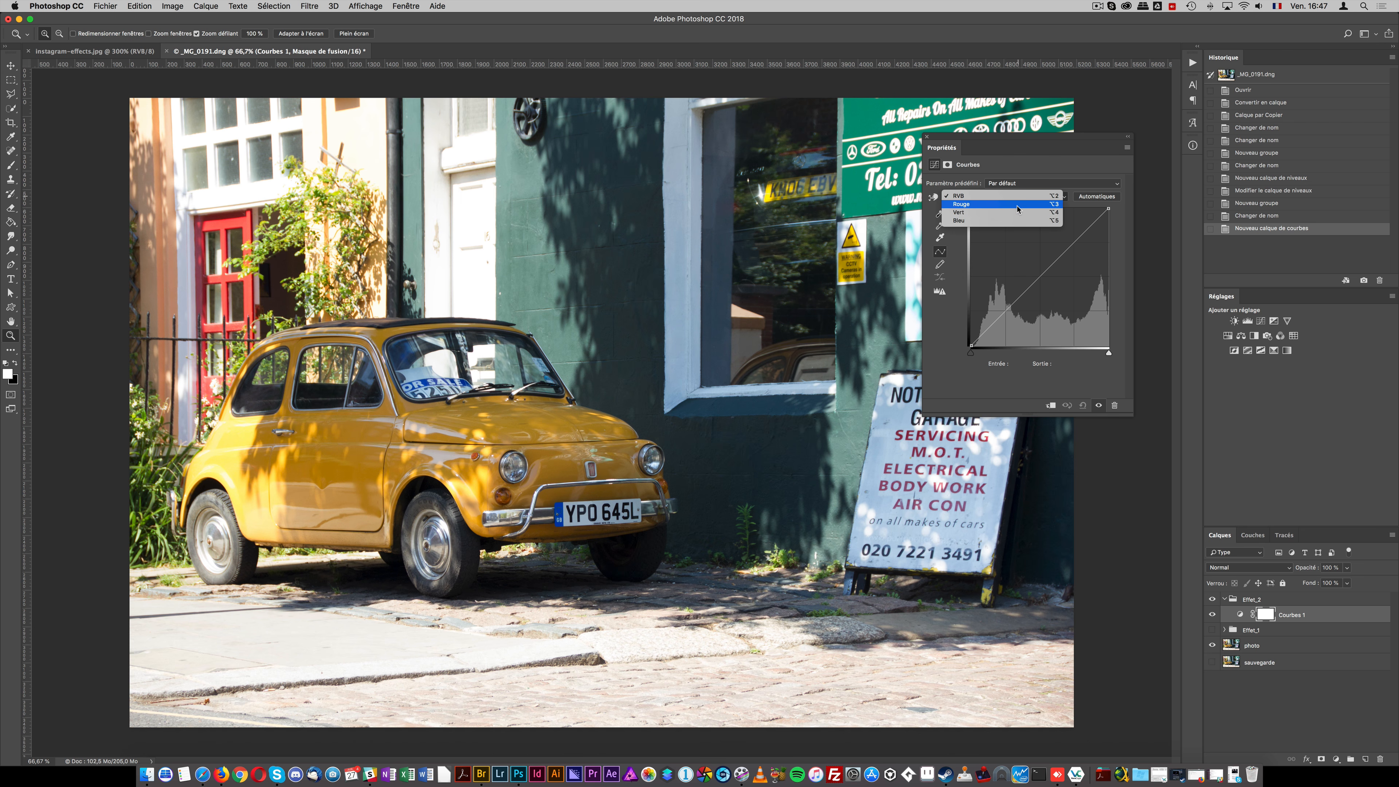
{"action": "left_click", "coordinate": [1015, 220]}
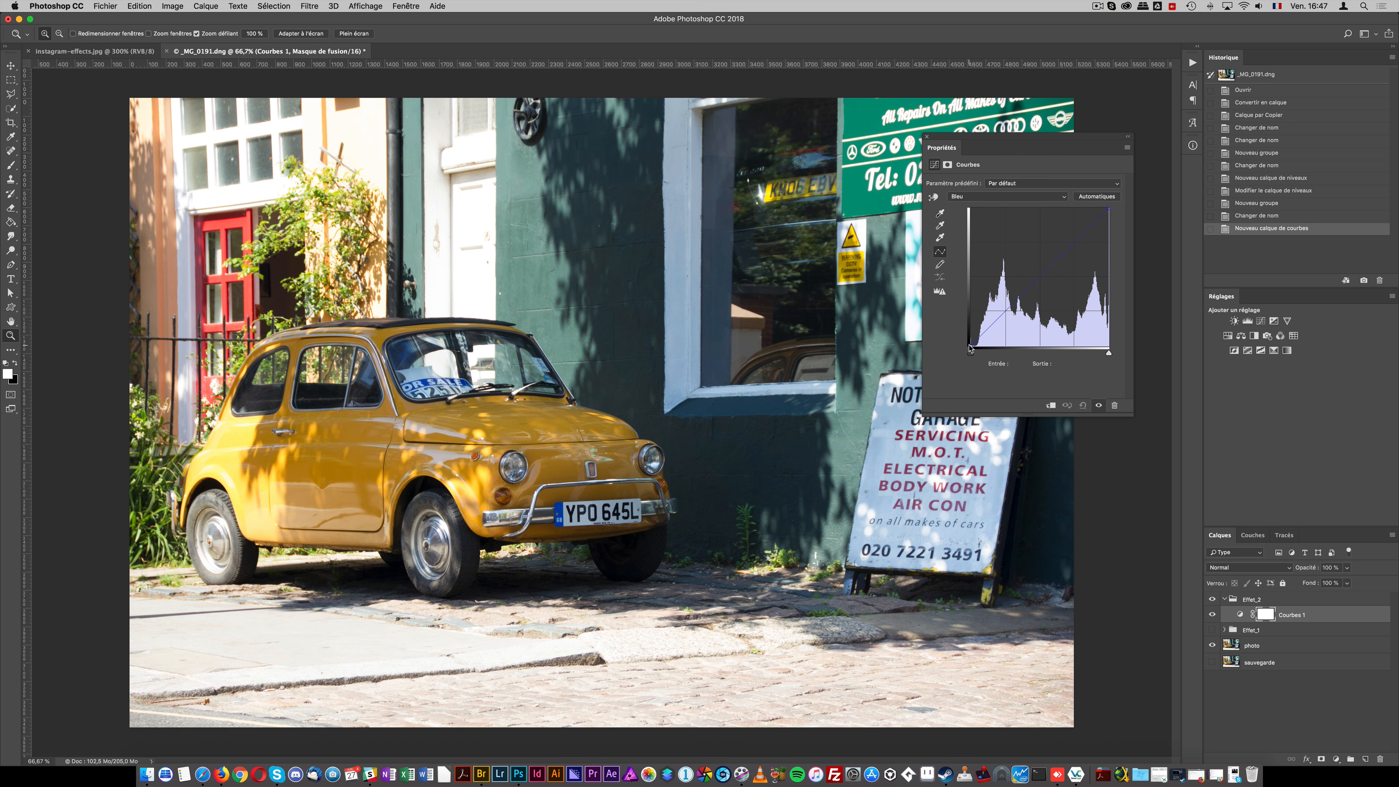
{"action": "left_click_drag", "start_coordinate": [970, 347], "coordinate": [968, 332]}
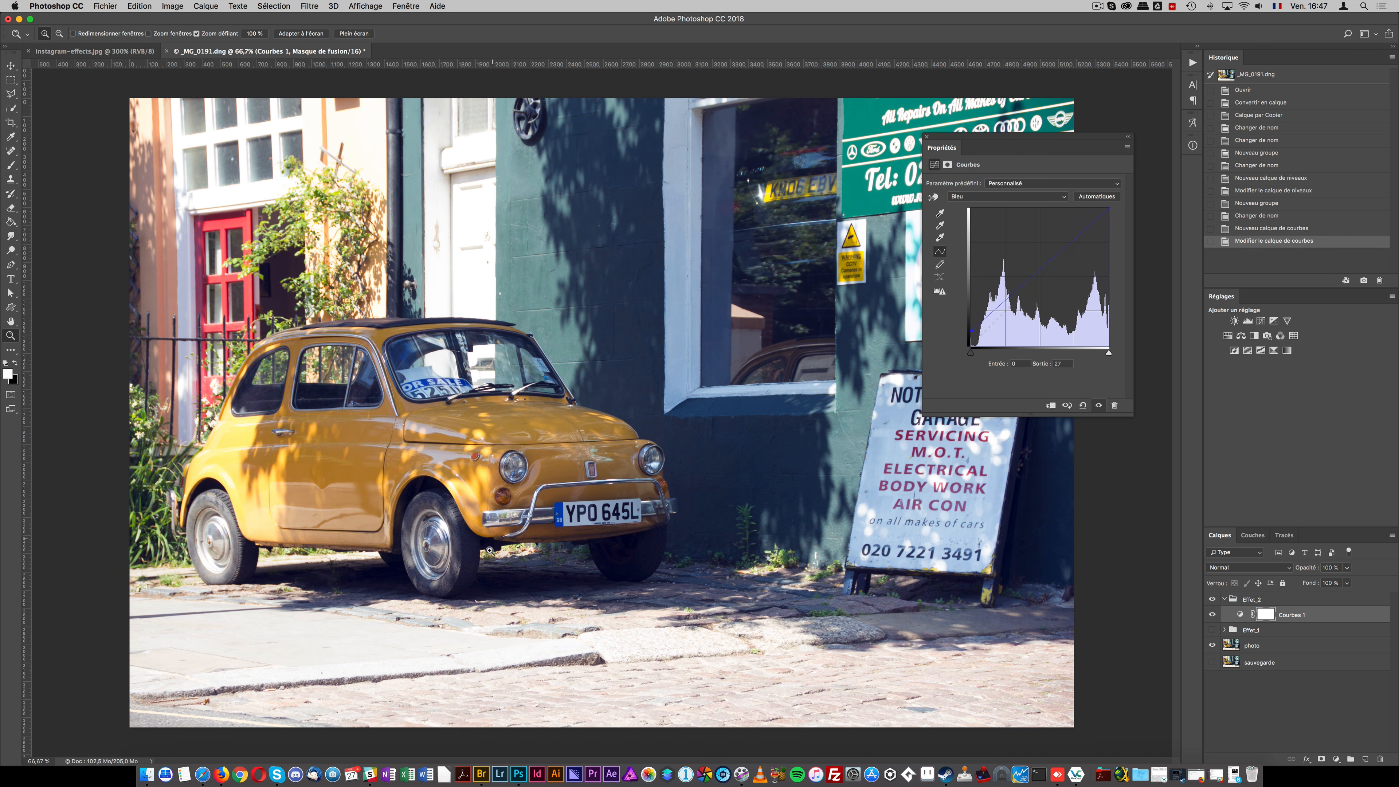
{"action": "left_click_drag", "start_coordinate": [614, 551], "coordinate": [705, 516]}
{"action": "left_click_drag", "start_coordinate": [824, 496], "coordinate": [406, 368]}
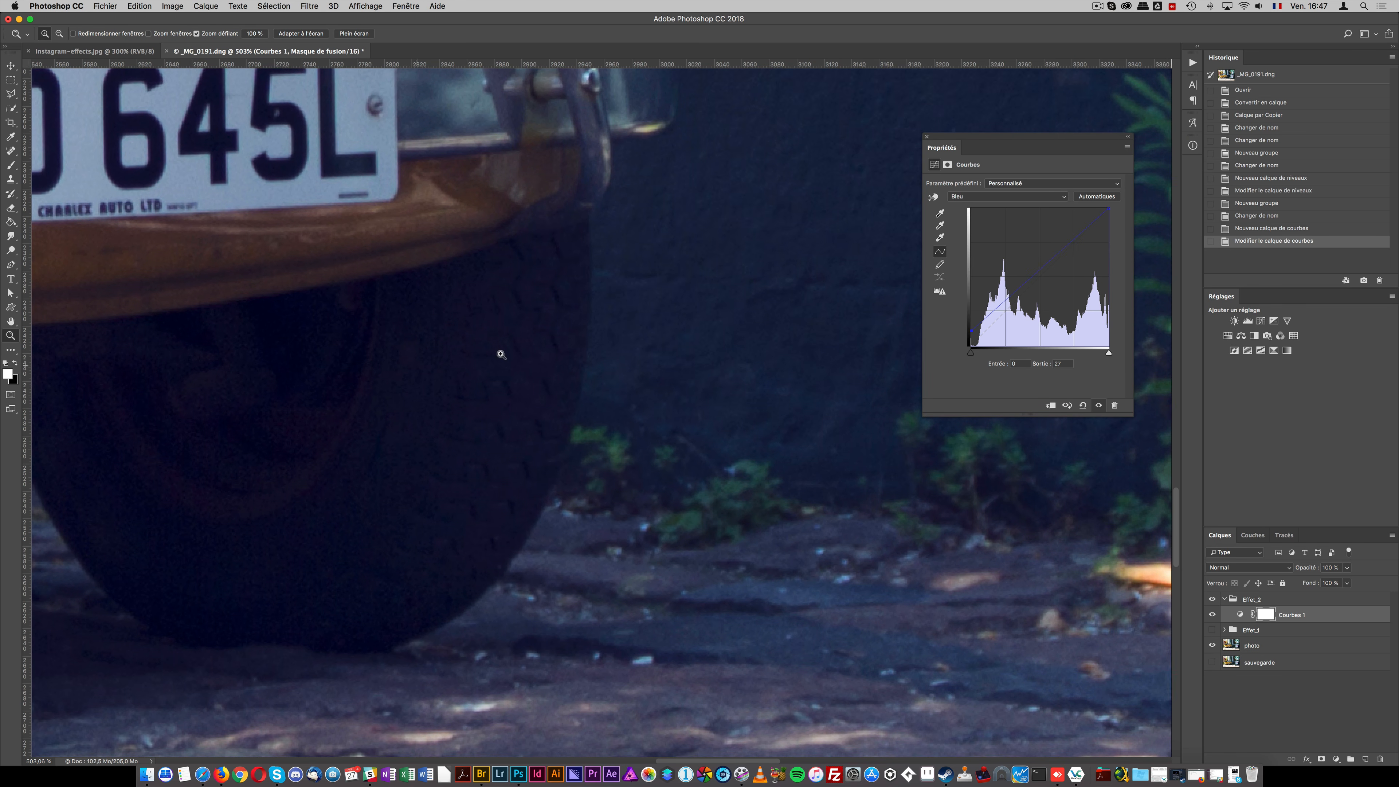
{"action": "mouse_move", "coordinate": [971, 330]}
{"action": "left_mouse_down"}
{"action": "mouse_move", "coordinate": [970, 345]}
{"action": "mouse_move", "coordinate": [966, 331]}
{"action": "left_mouse_up"}
- Examine the white door frame up close while switching the Courbes 1 layer off and on
{"action": "left_click_drag", "start_coordinate": [674, 299], "coordinate": [585, 180]}
{"action": "left_click_drag", "start_coordinate": [560, 339], "coordinate": [639, 339]}
{"action": "left_click_drag", "start_coordinate": [530, 242], "coordinate": [424, 237]}
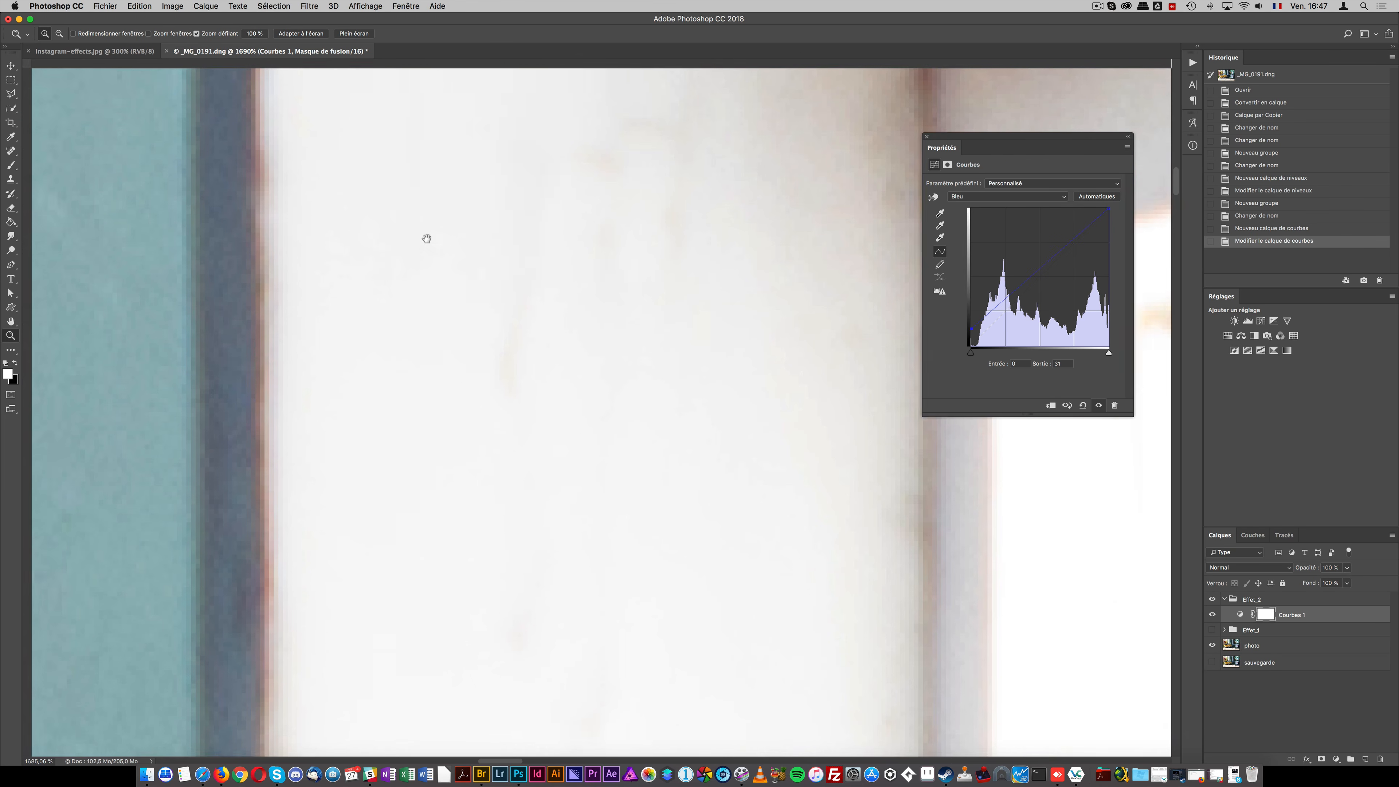
{"action": "left_click", "coordinate": [1212, 615]}
{"action": "left_click", "coordinate": [1214, 614]}
{"action": "left_click", "coordinate": [1214, 615]}
{"action": "left_click", "coordinate": [1214, 614]}
{"action": "left_click", "coordinate": [1214, 615]}
{"action": "left_click", "coordinate": [1213, 615]}
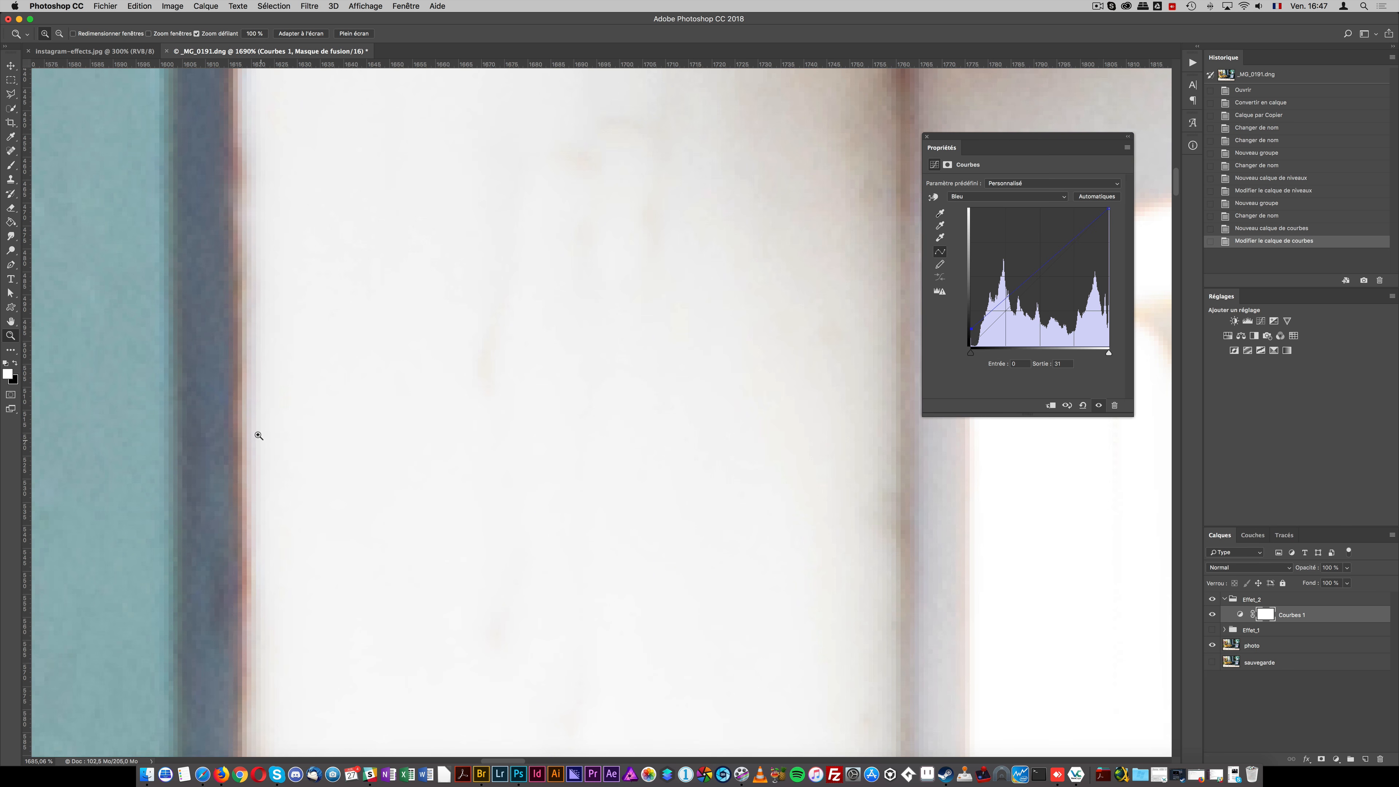
- Readjust the blue curve's black point at output 31 while checking the dark doorway, and return to the whole photo
{"action": "left_click_drag", "start_coordinate": [691, 495], "coordinate": [837, 481]}
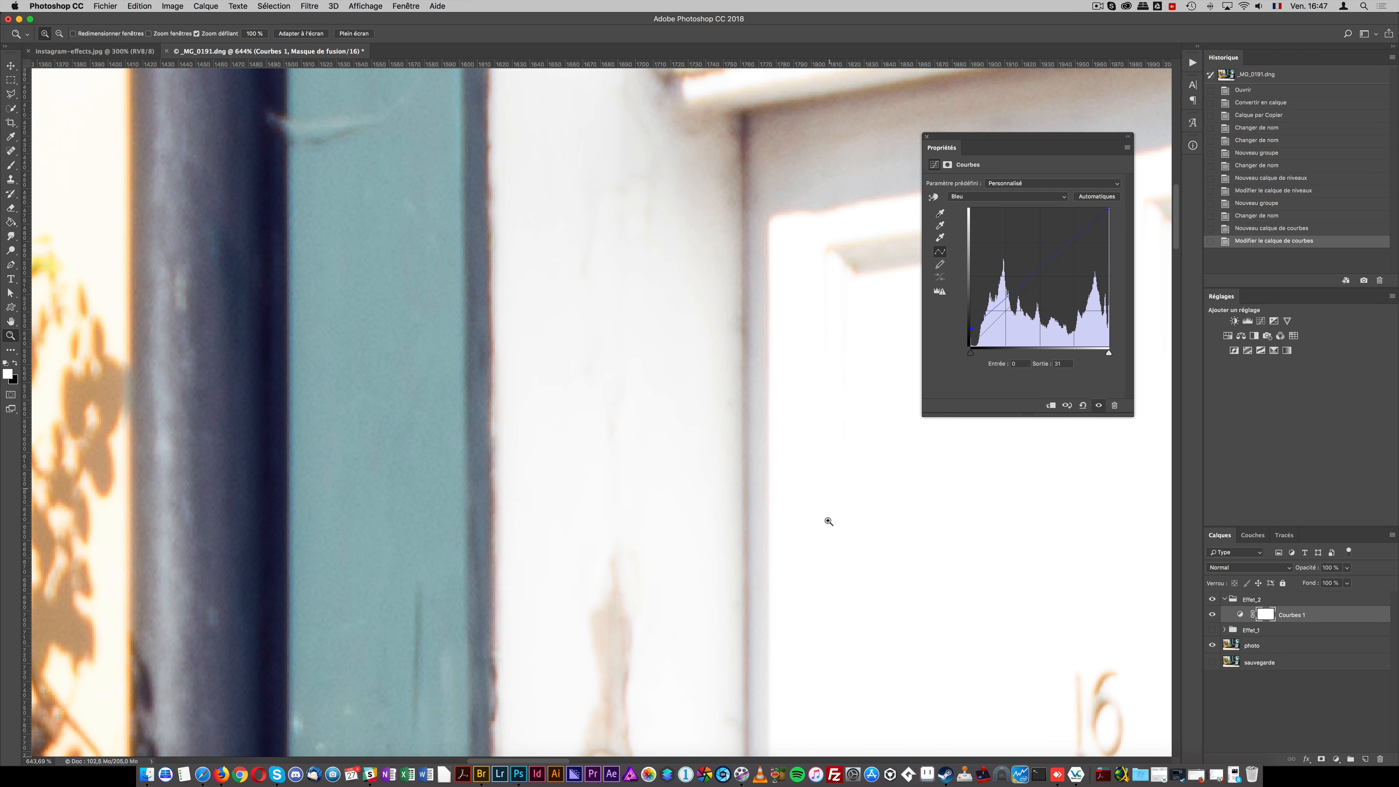
{"action": "left_click_drag", "start_coordinate": [896, 459], "coordinate": [728, 601]}
{"action": "left_click_drag", "start_coordinate": [204, 692], "coordinate": [315, 644]}
{"action": "left_click_drag", "start_coordinate": [972, 329], "coordinate": [957, 328]}
{"action": "scroll", "coordinate": [837, 366], "scroll_direction": "down", "scroll_amount": 10}
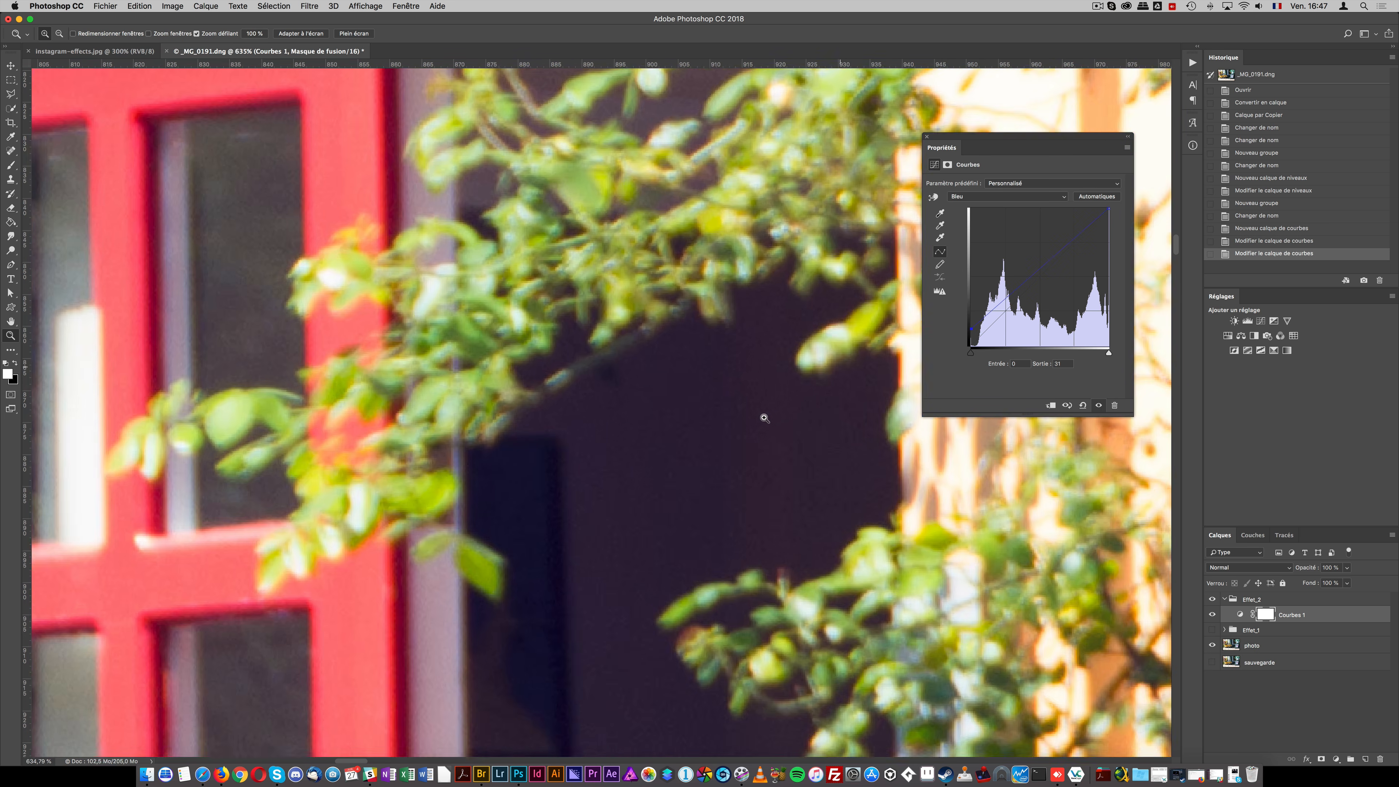
{"action": "scroll", "coordinate": [837, 440], "scroll_direction": "down", "scroll_amount": 5}
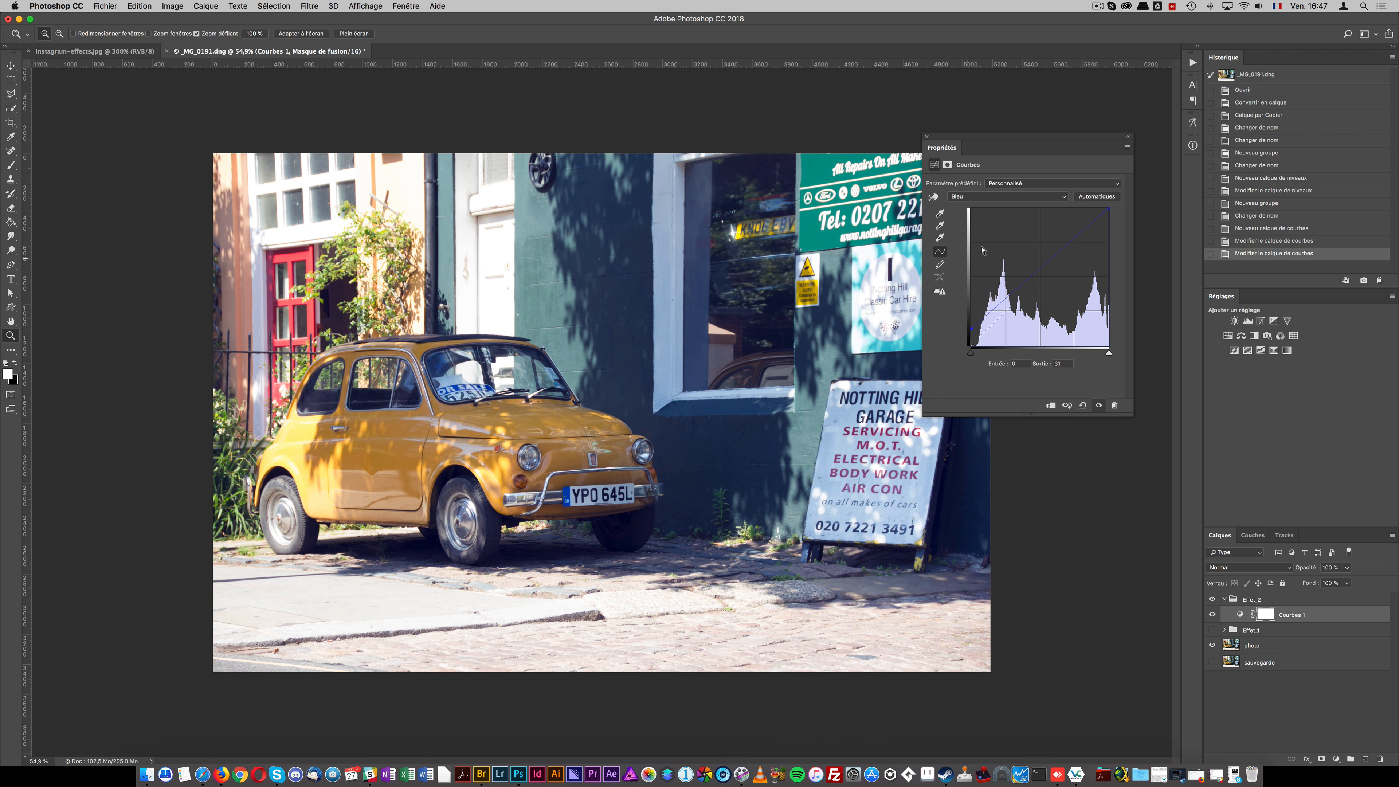
- Move the red curve's white point to about input 229, output 255, and compare the photo without and with Courbes 1
{"action": "left_click", "coordinate": [1011, 197]}
{"action": "left_click", "coordinate": [1012, 180]}
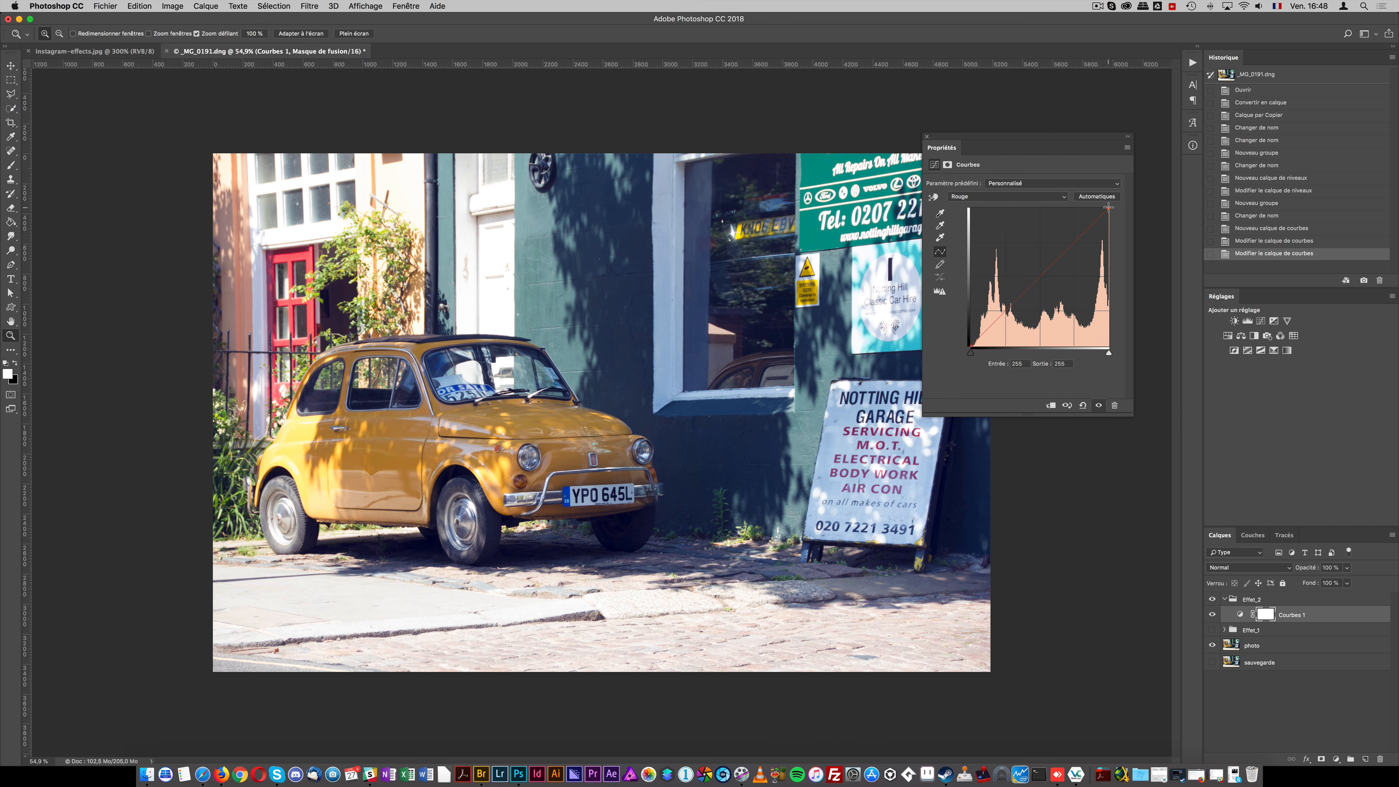
{"action": "left_click_drag", "start_coordinate": [1108, 207], "coordinate": [1094, 208]}
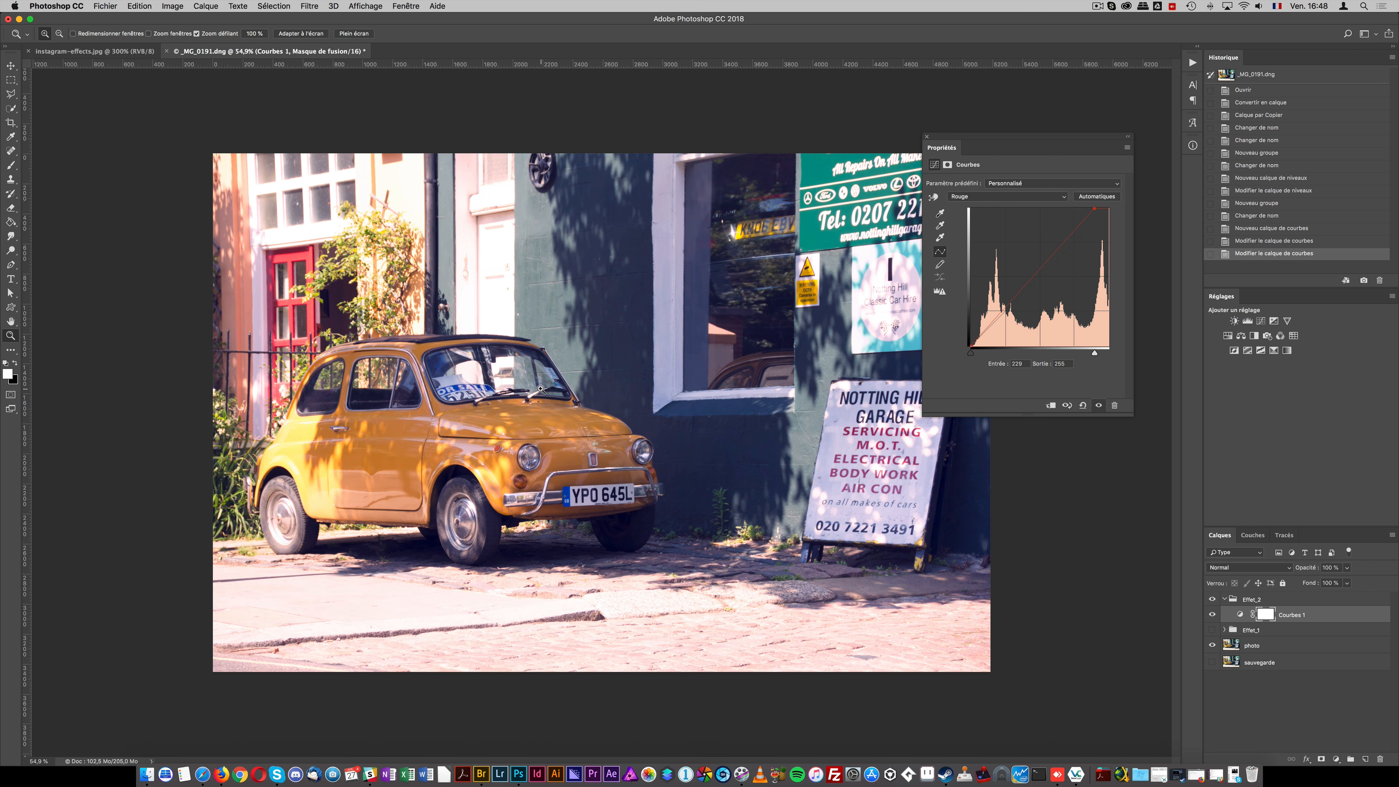
{"action": "left_click_drag", "start_coordinate": [523, 458], "coordinate": [537, 456]}
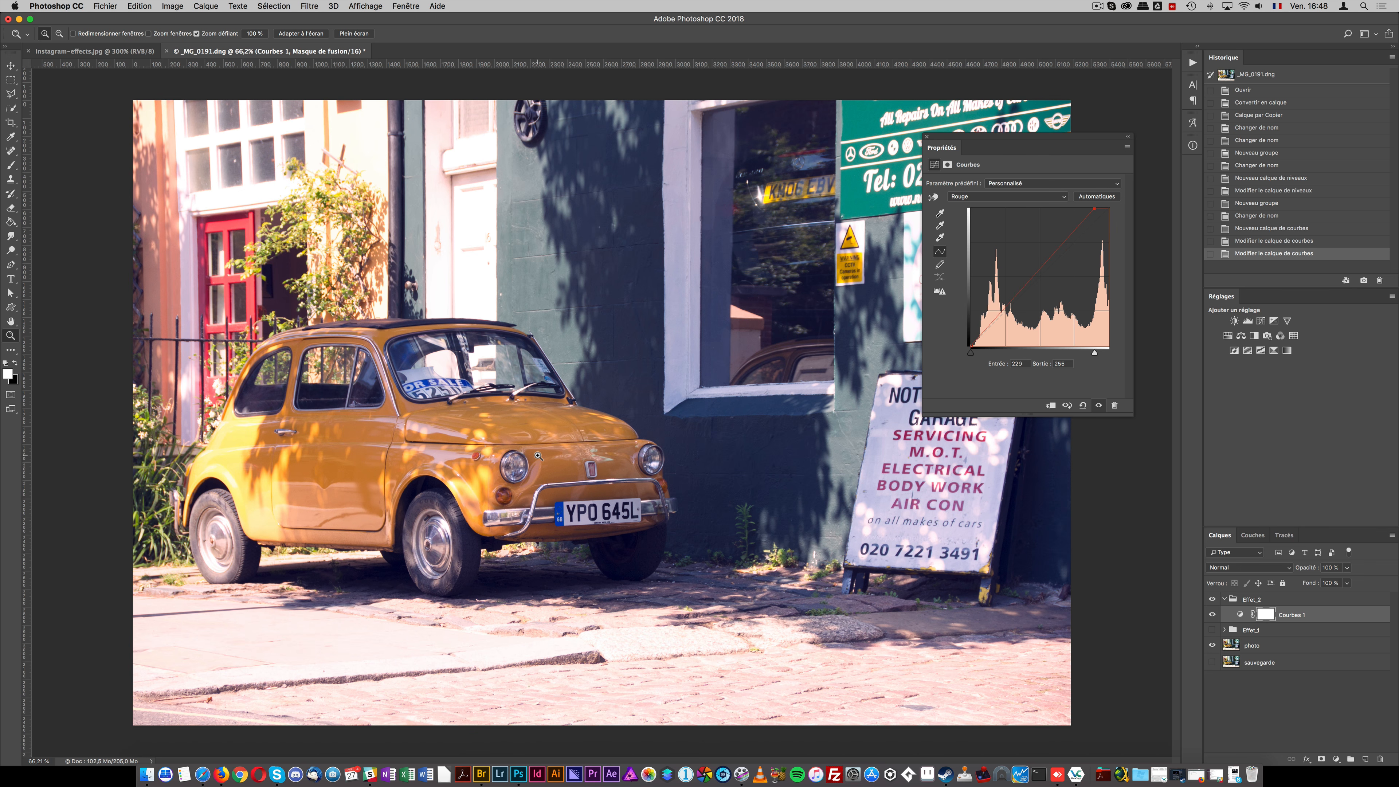
{"action": "left_click", "coordinate": [1212, 615]}
{"action": "left_click", "coordinate": [1211, 615]}
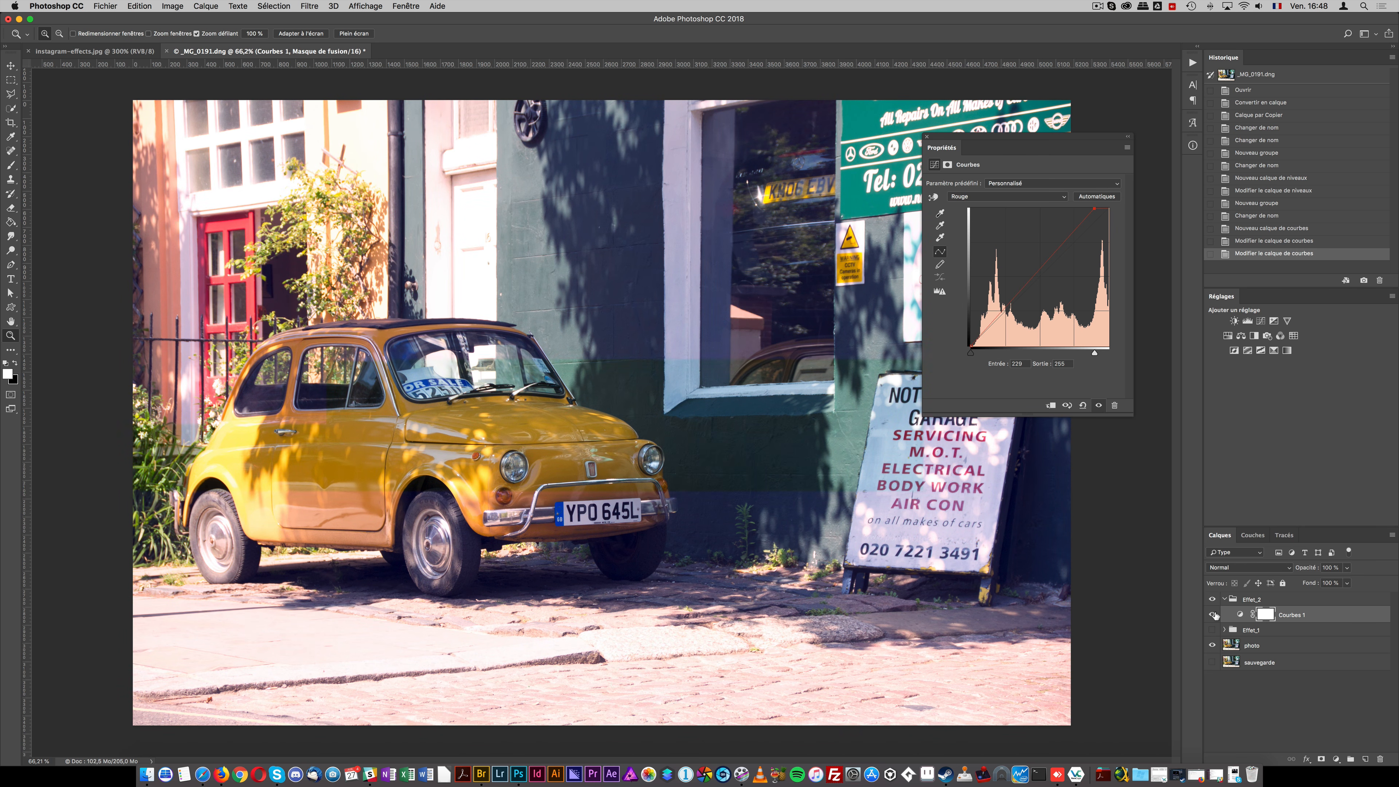
{"action": "left_click", "coordinate": [1213, 614]}
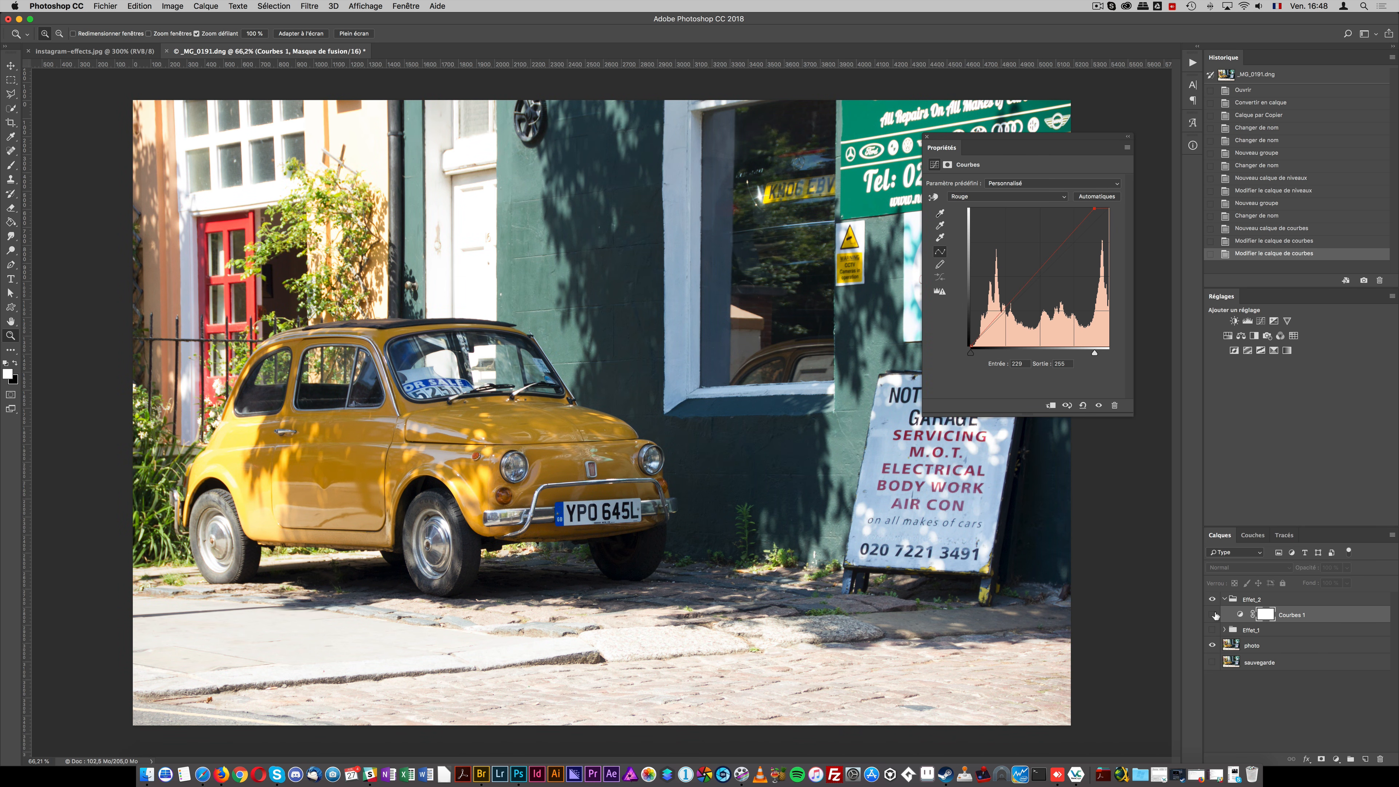
{"action": "left_click", "coordinate": [1214, 614]}
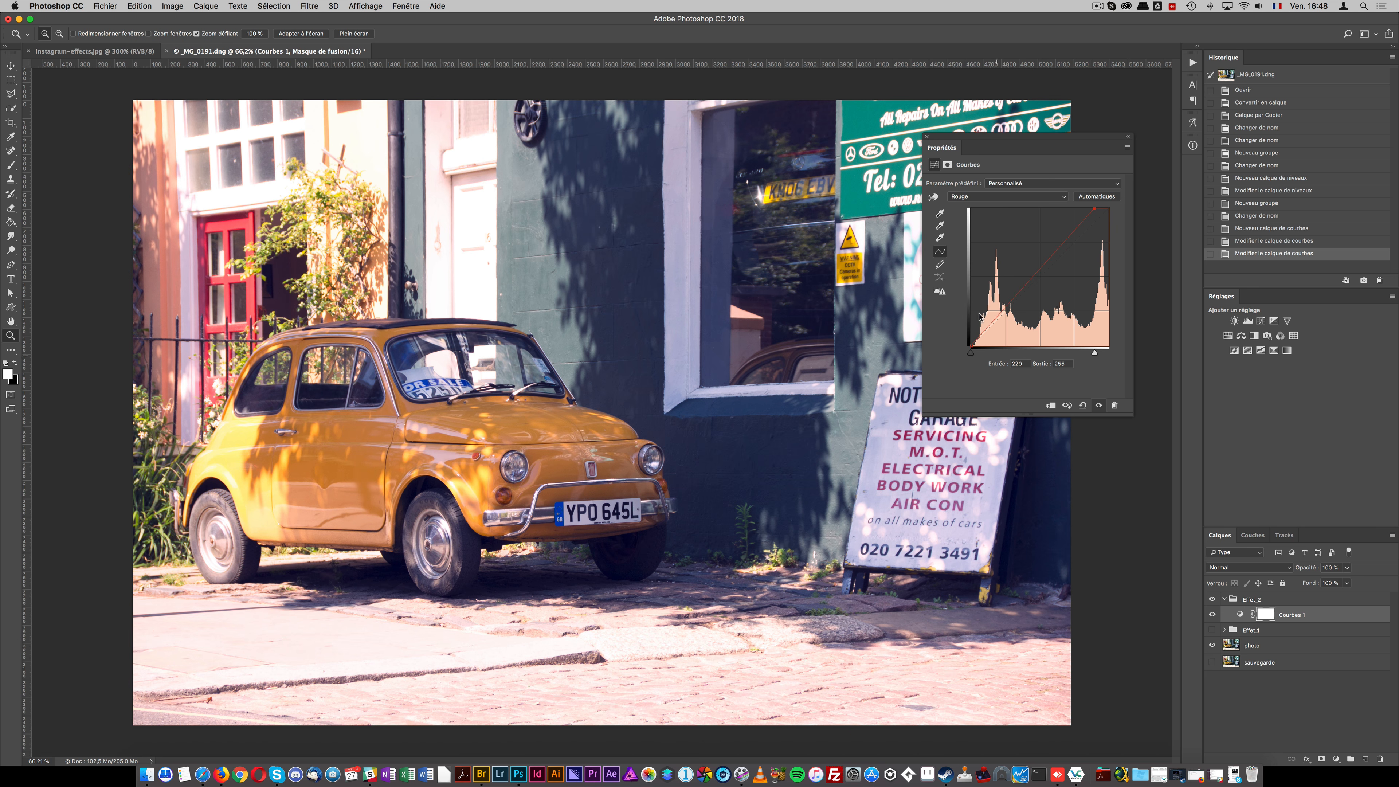
- Shape the composite RGB curve into a slight S with points at about 64 to 50 and 194 to 205
{"action": "left_click", "coordinate": [1008, 197]}
{"action": "left_click", "coordinate": [1008, 187]}
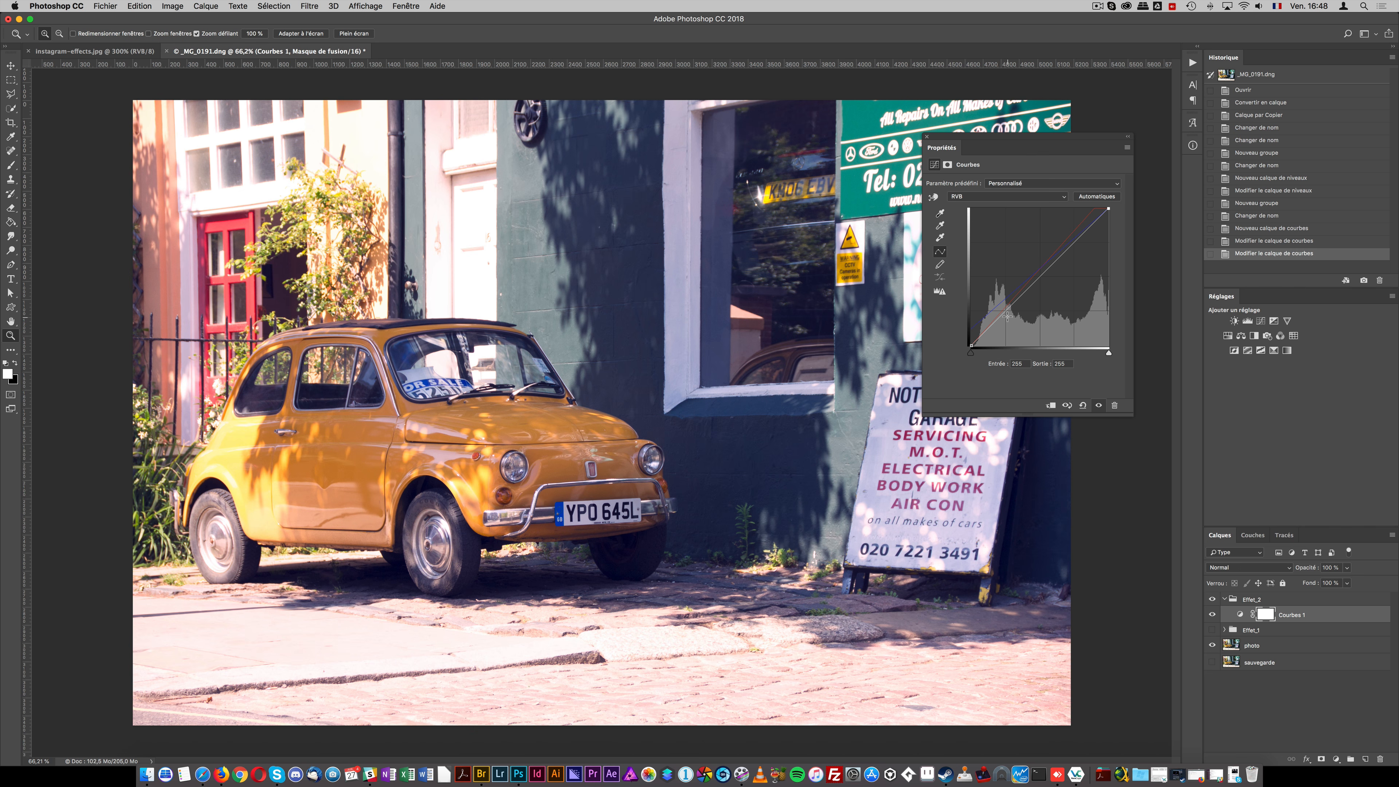
{"action": "left_click", "coordinate": [1005, 317]}
{"action": "left_click", "coordinate": [1077, 240]}
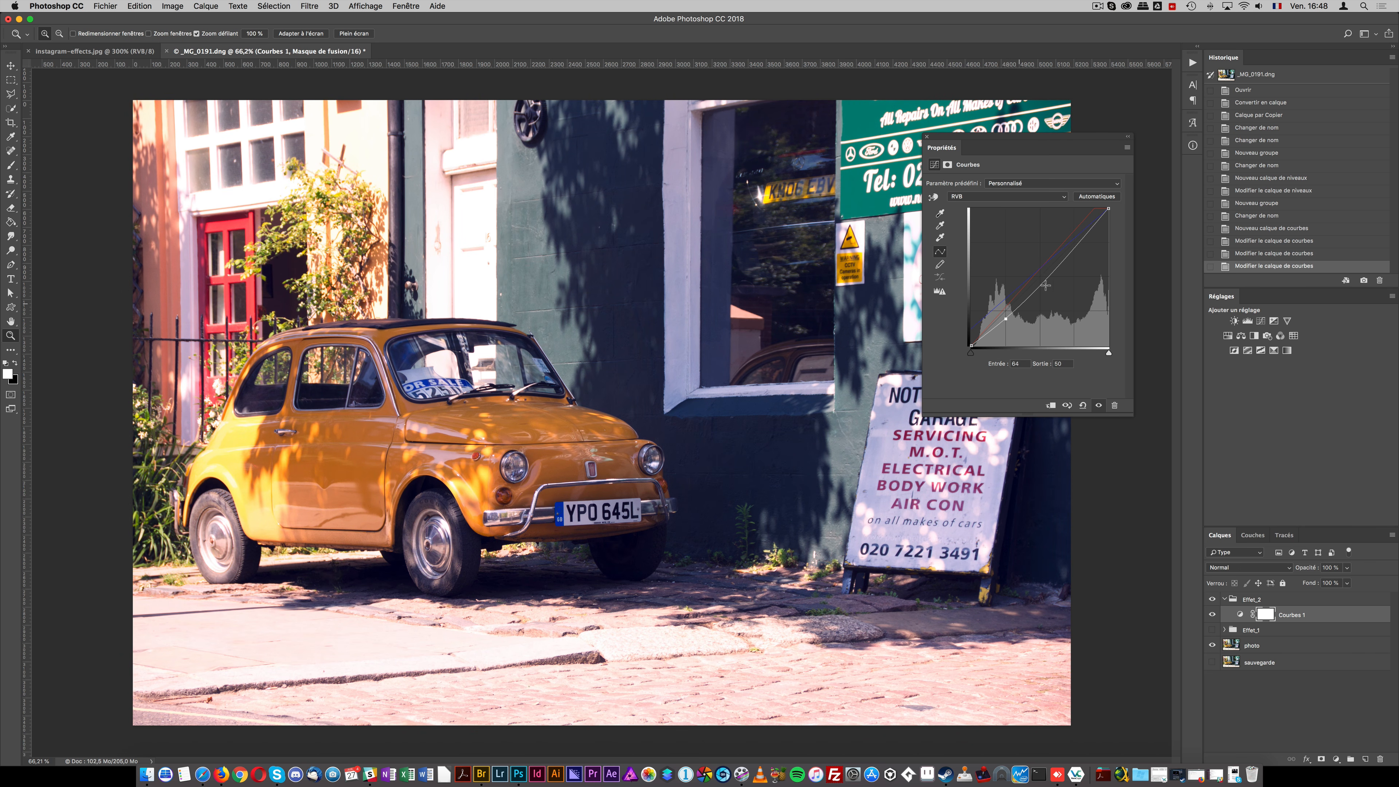
{"action": "left_click_drag", "start_coordinate": [1077, 239], "coordinate": [1075, 235]}
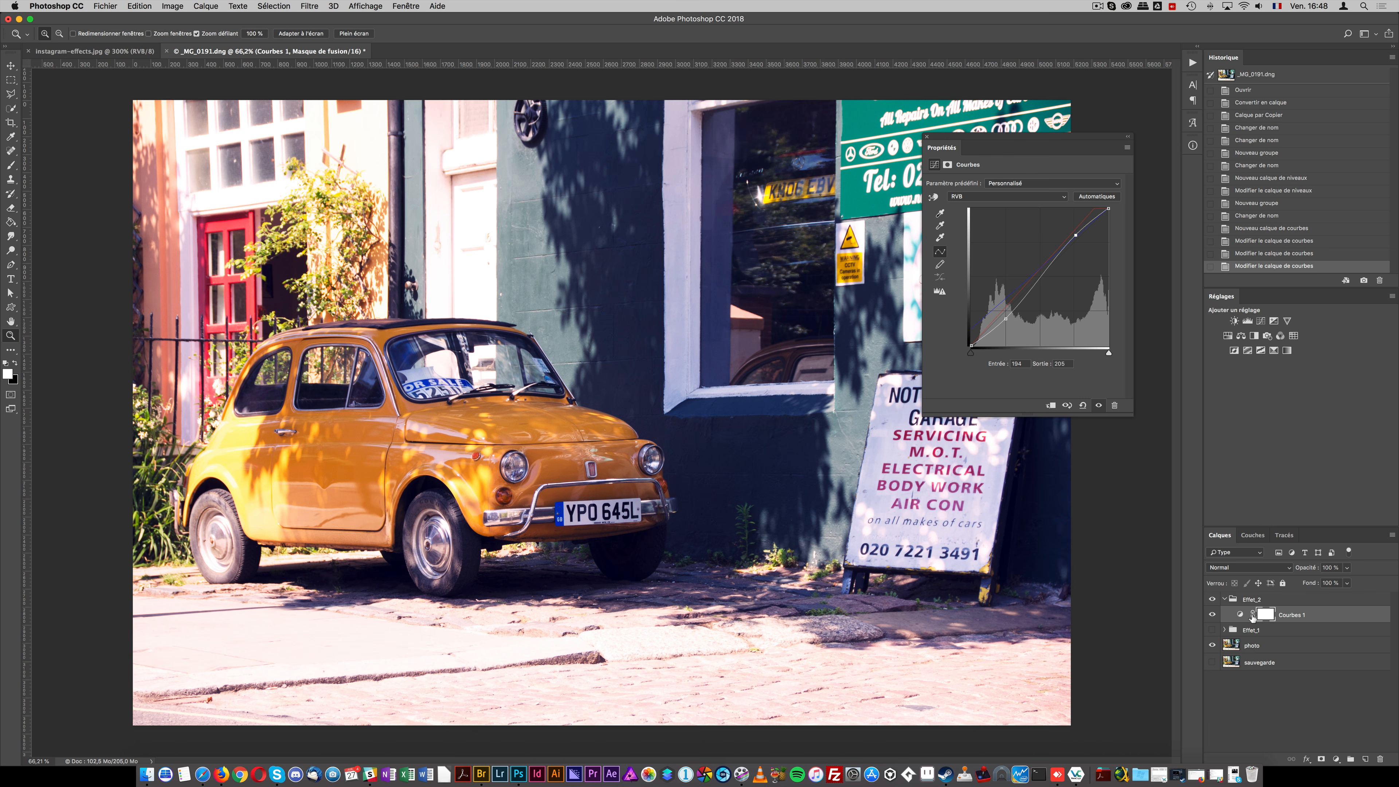
- Collapse the Effet_2 group and compare the photo with Effet_2, with Effet_1 and without either effect
{"action": "left_click", "coordinate": [1223, 599]}
{"action": "left_click", "coordinate": [1213, 600]}
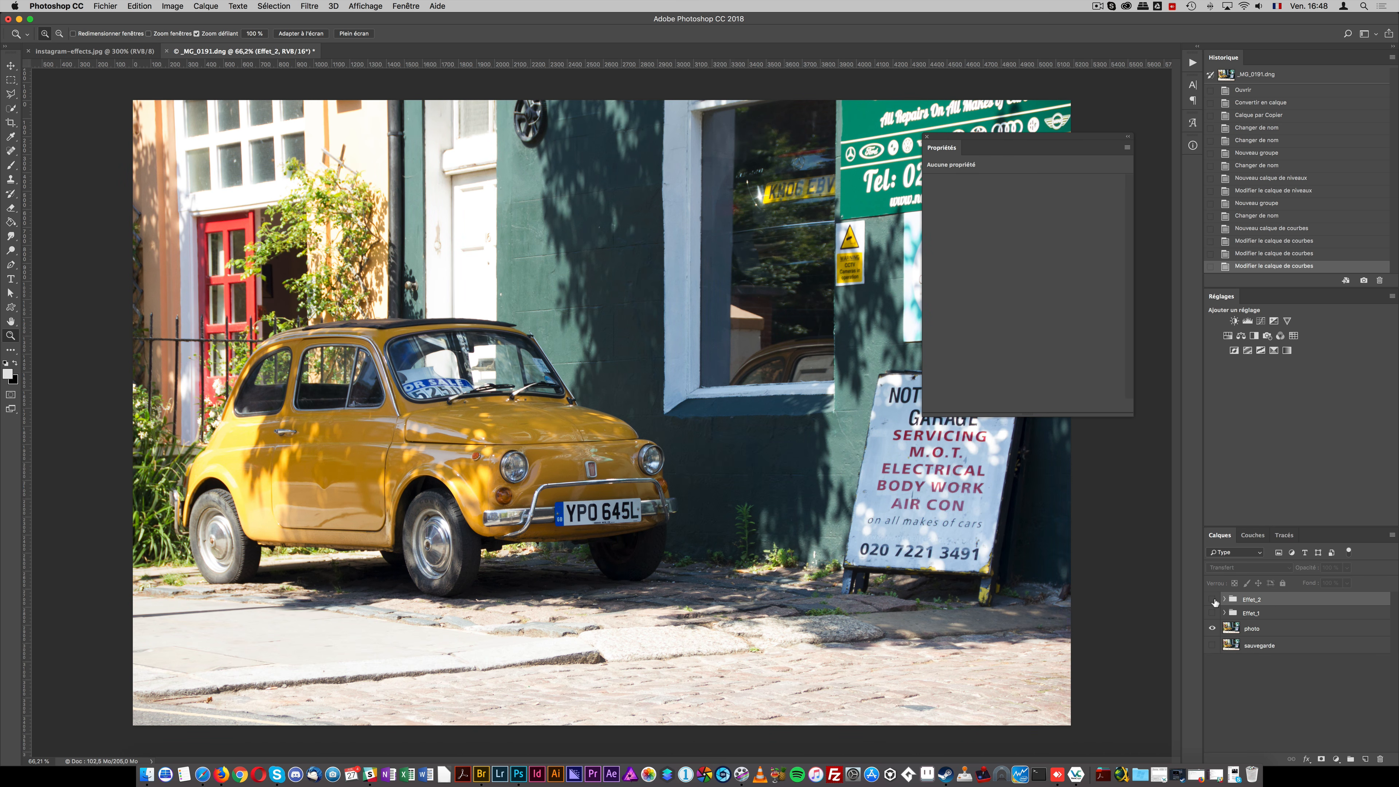
{"action": "left_click", "coordinate": [1214, 600]}
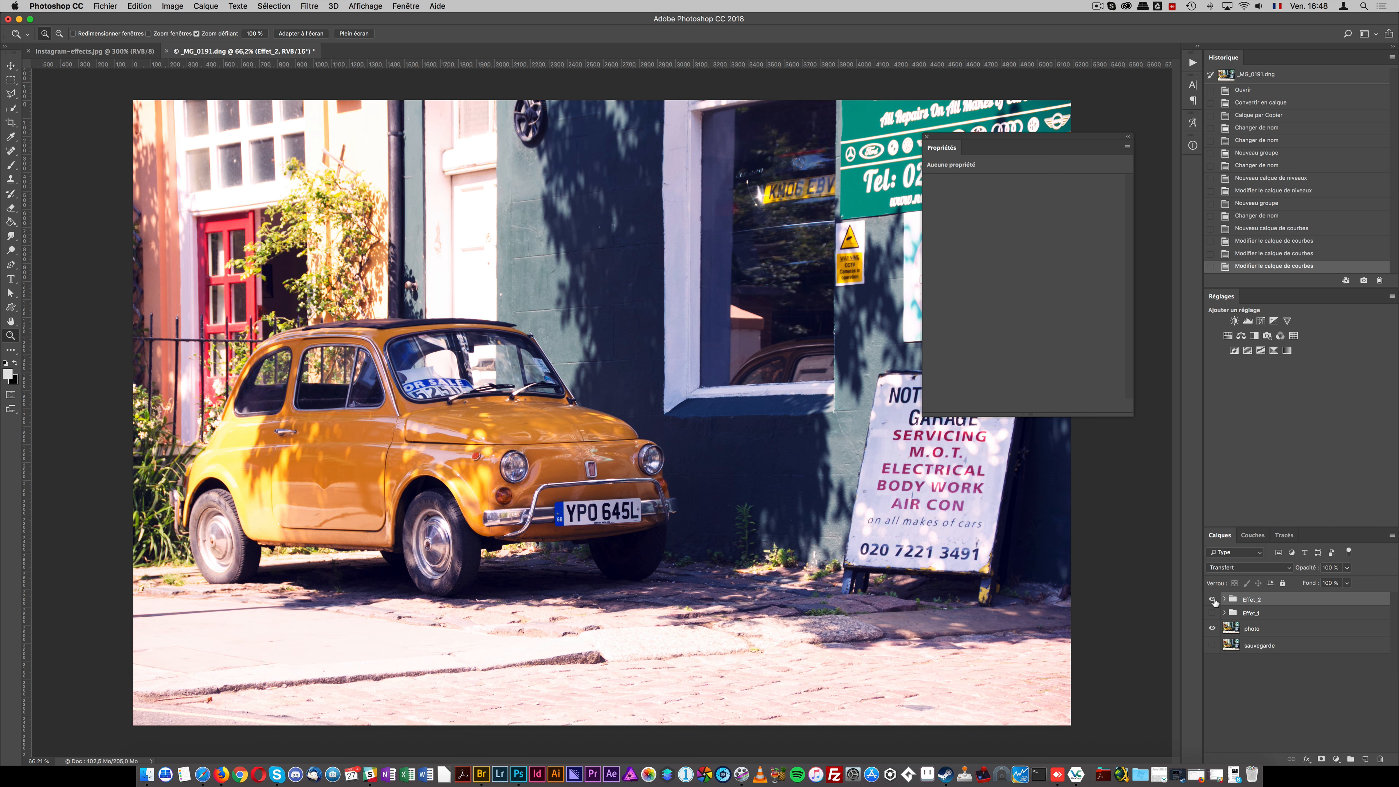
{"action": "left_click", "coordinate": [1214, 600]}
{"action": "left_click", "coordinate": [1212, 613]}
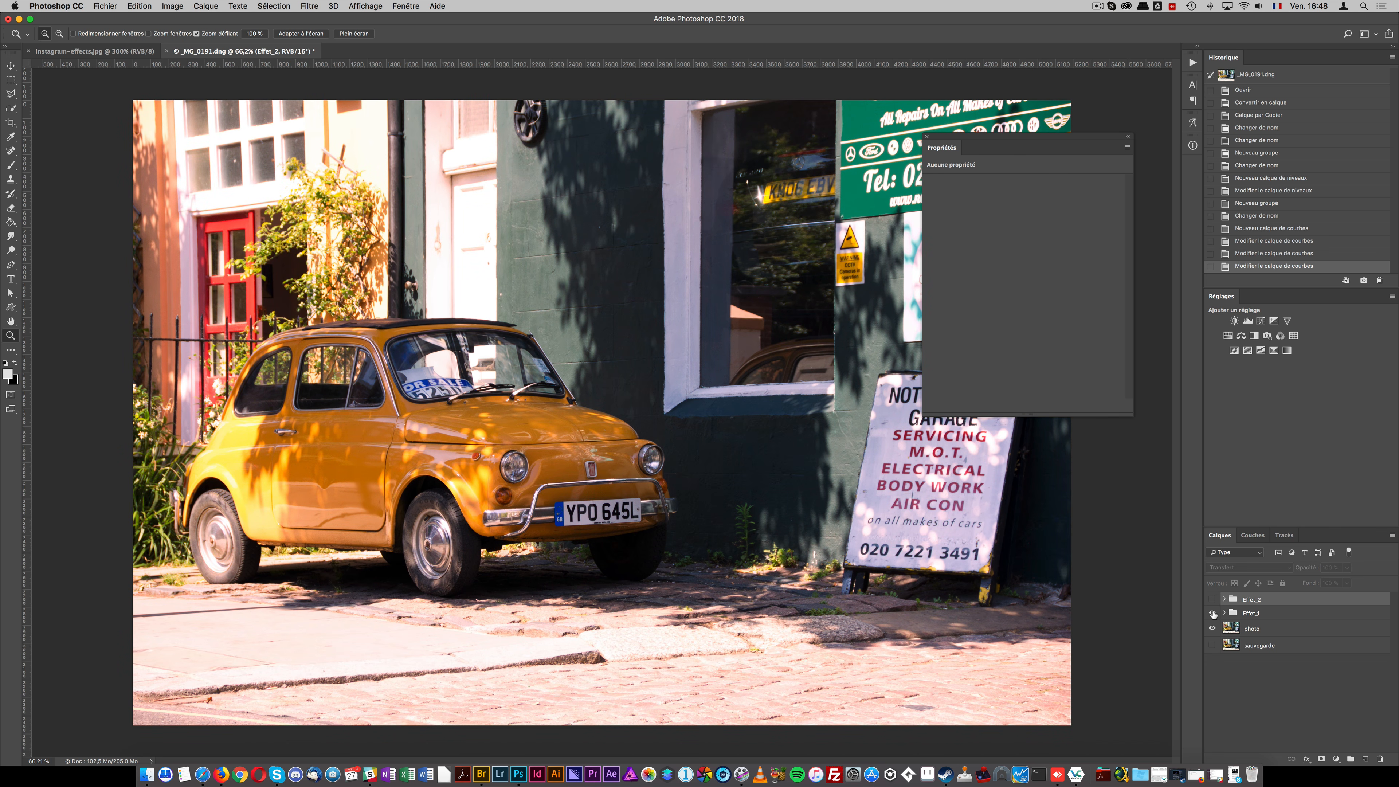
{"action": "left_click", "coordinate": [1212, 613]}
{"action": "left_click", "coordinate": [1213, 600]}
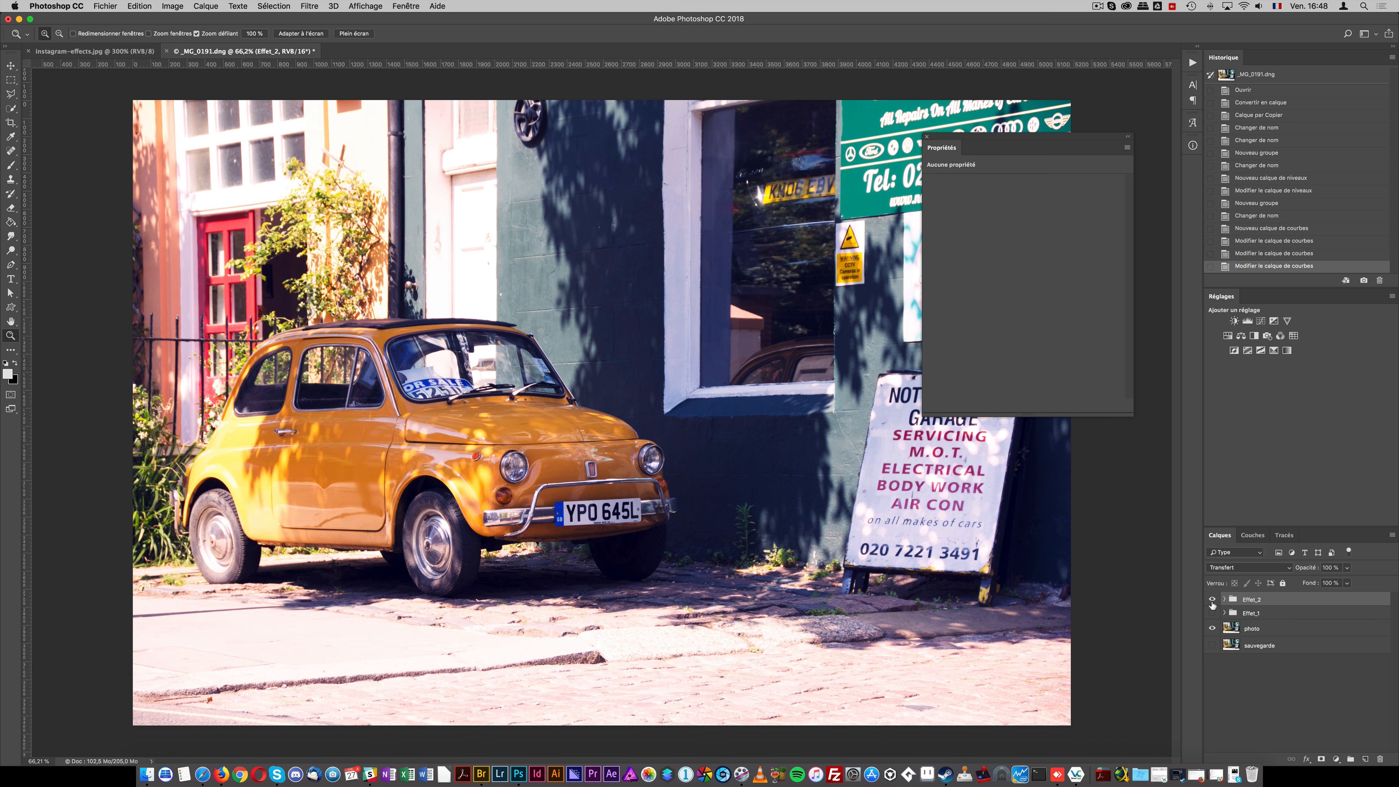
- Hide Effet_2 and create a new layer group named Effet_3 above it
{"action": "left_click", "coordinate": [1212, 599]}
{"action": "left_click", "coordinate": [1350, 759]}
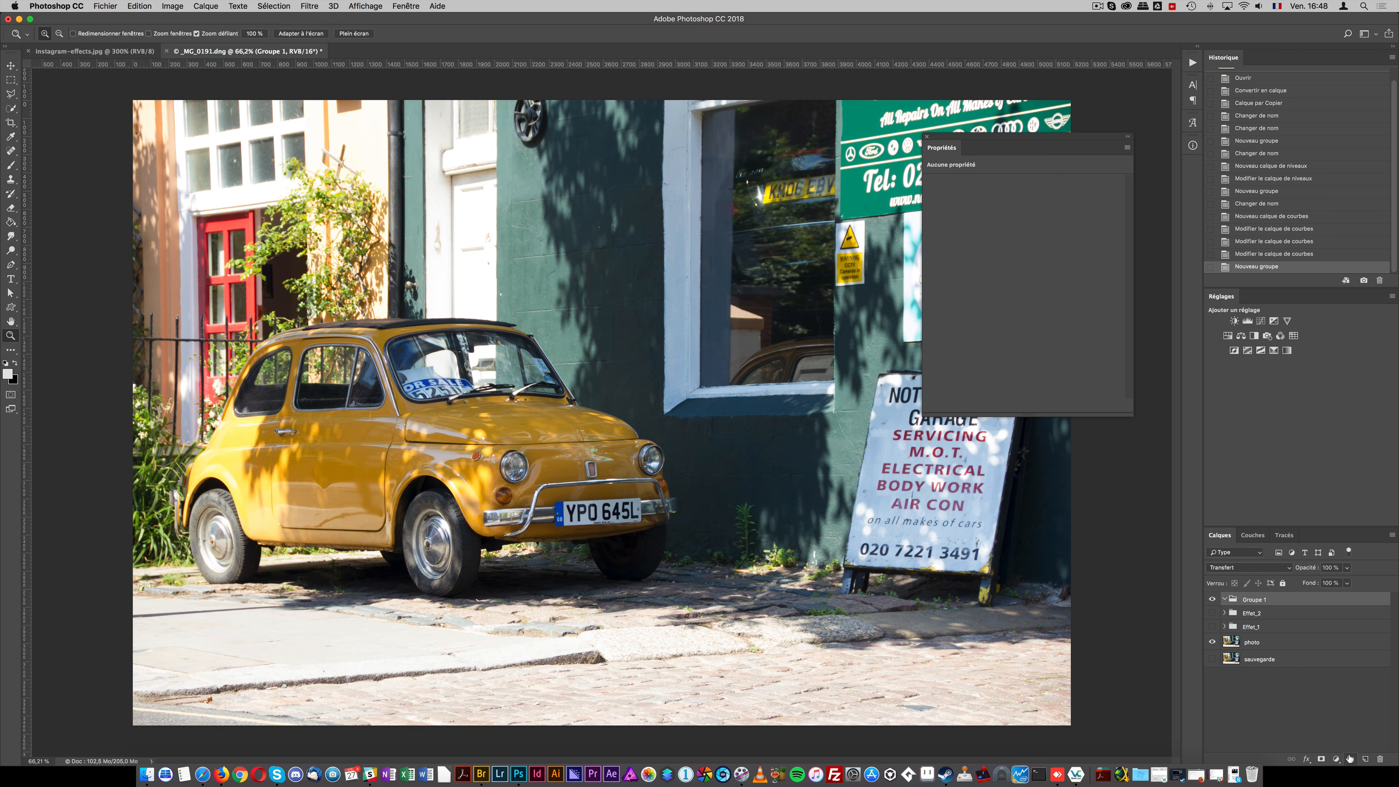
{"action": "double_click", "coordinate": [1253, 599]}
{"action": "type", "text": "Effet°3"}
{"action": "key", "text": "Return"}
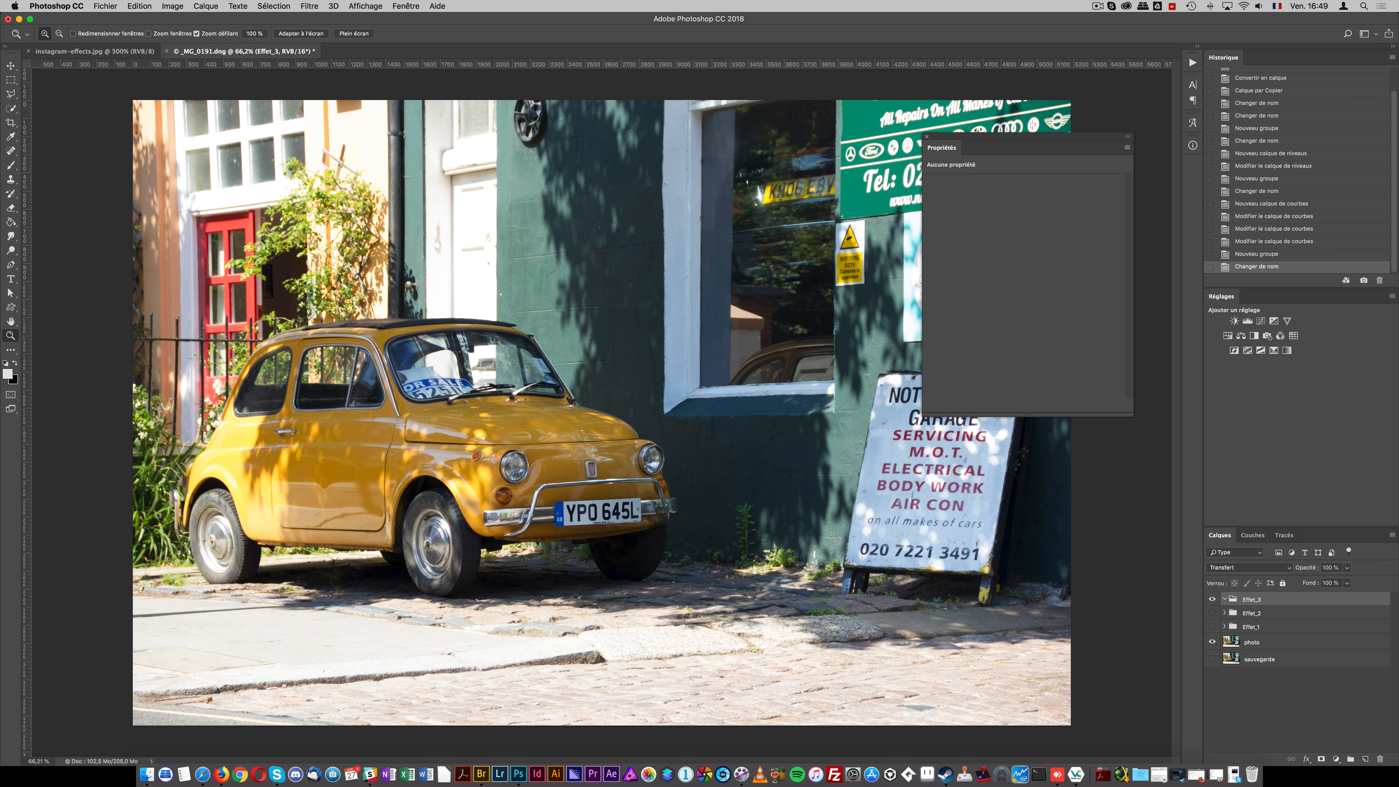
- Add a Vibrance adjustment layer in Effet_3 and set its vibrance to -100
{"action": "left_click", "coordinate": [1335, 759]}
{"action": "left_click", "coordinate": [1332, 628]}
{"action": "left_click_drag", "start_coordinate": [1023, 194], "coordinate": [917, 193]}
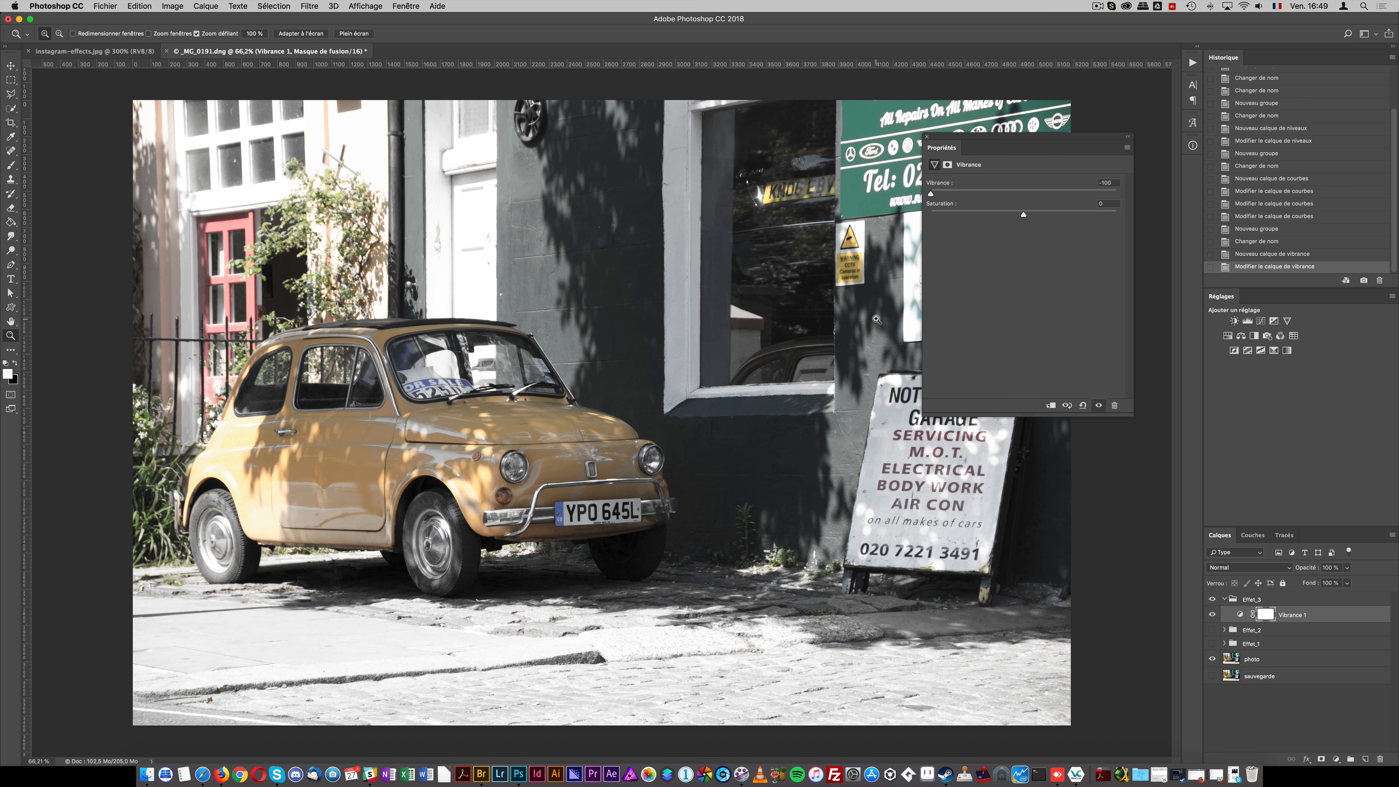
{"action": "left_click", "coordinate": [1223, 629]}
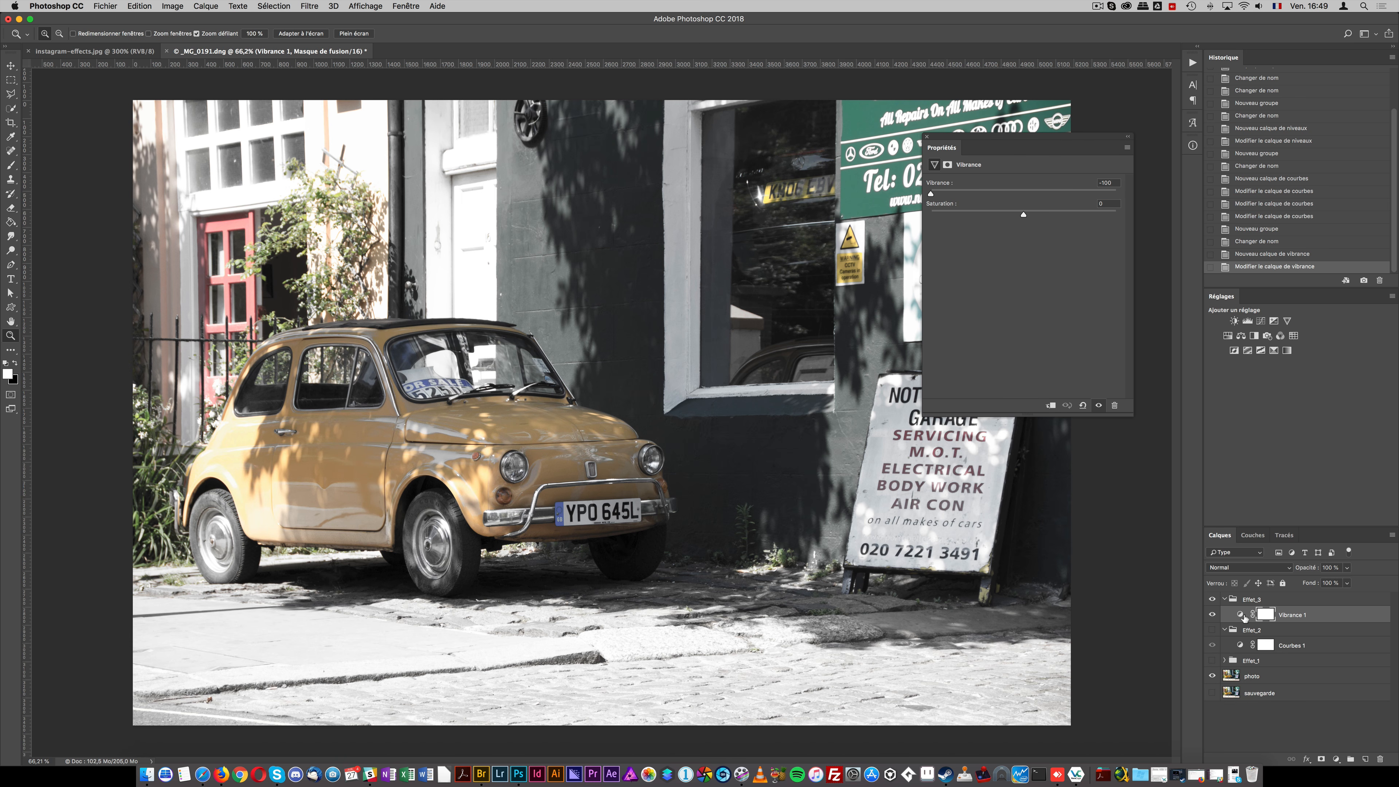
{"action": "left_click", "coordinate": [1223, 629]}
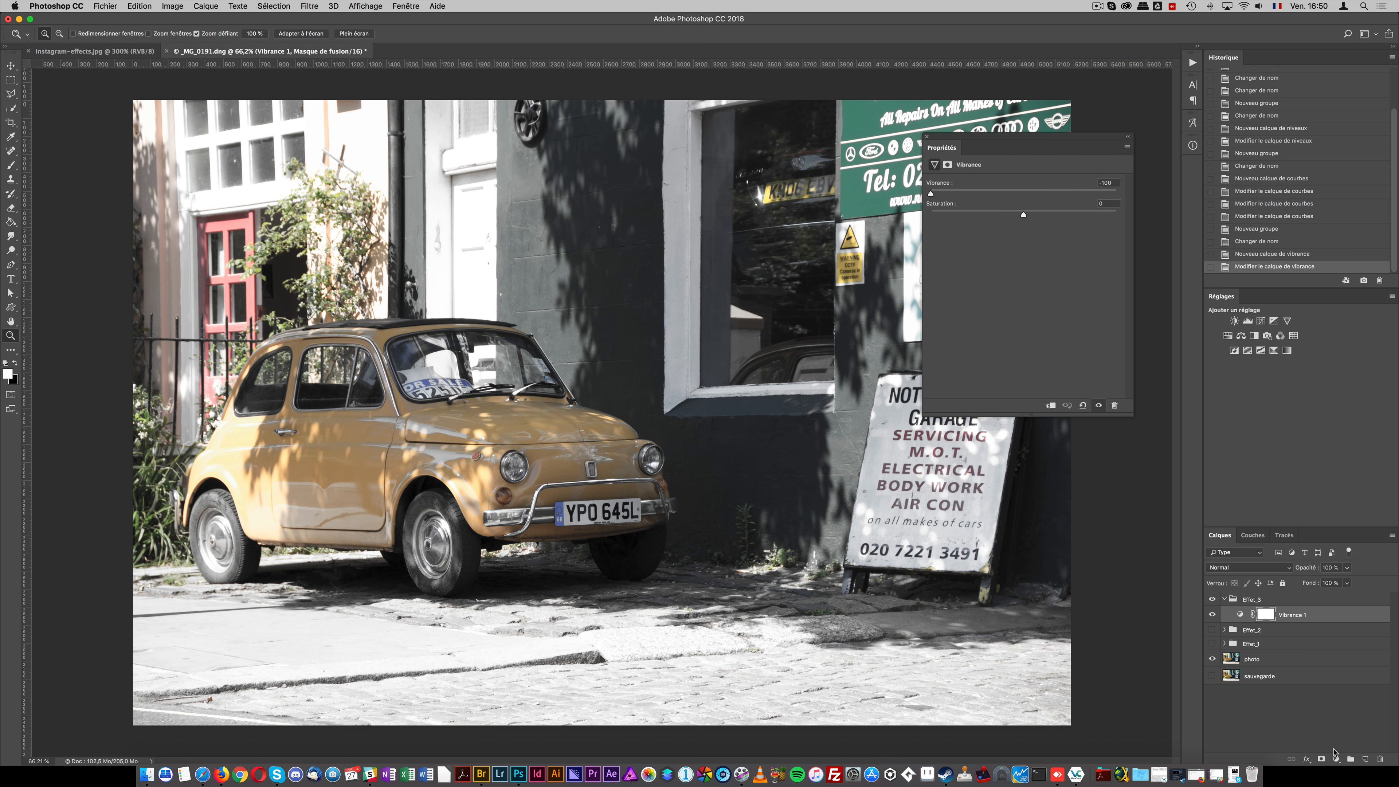
- Try a Brightness/Contrast adjustment layer with contrast at -43 in Effet_3, and delete that layer
{"action": "left_click", "coordinate": [1335, 759]}
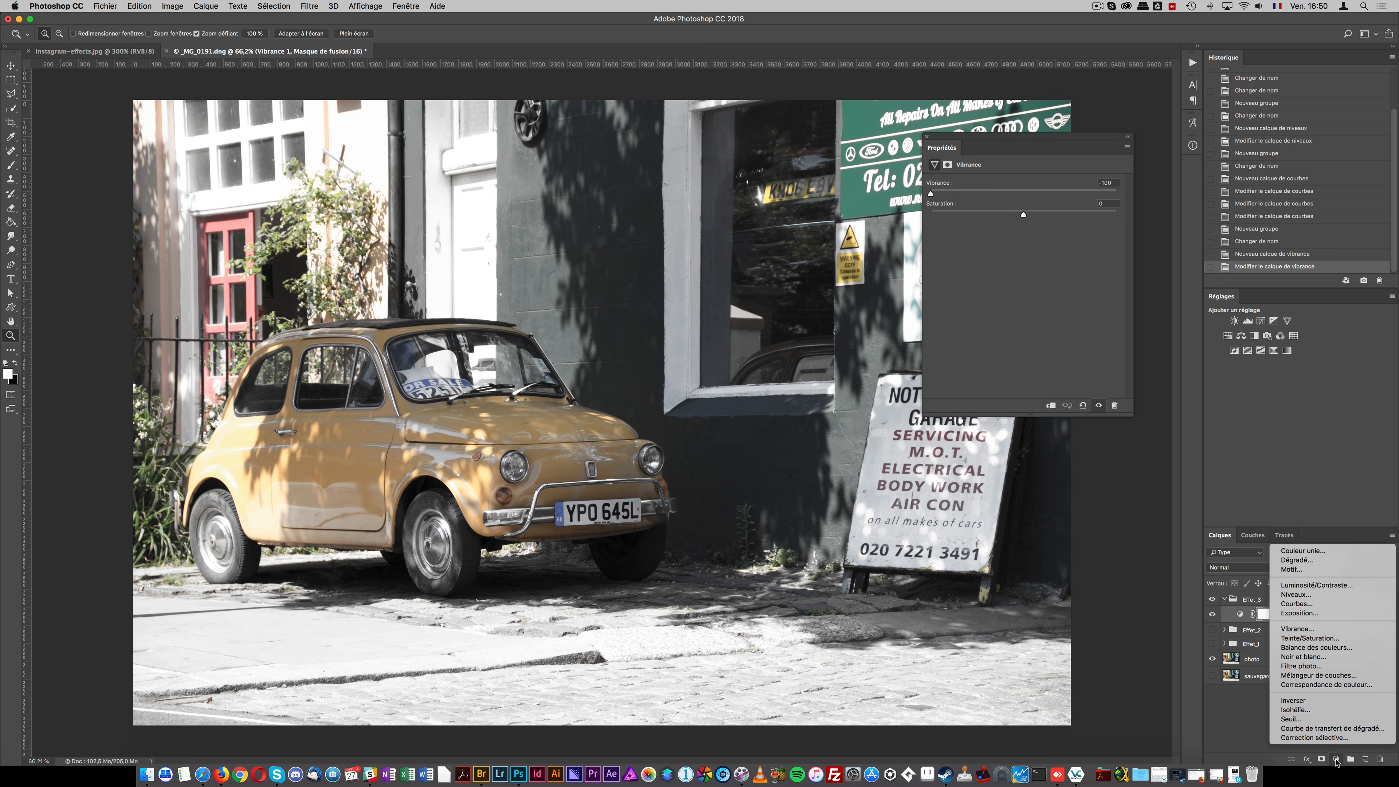
{"action": "left_click", "coordinate": [1316, 585]}
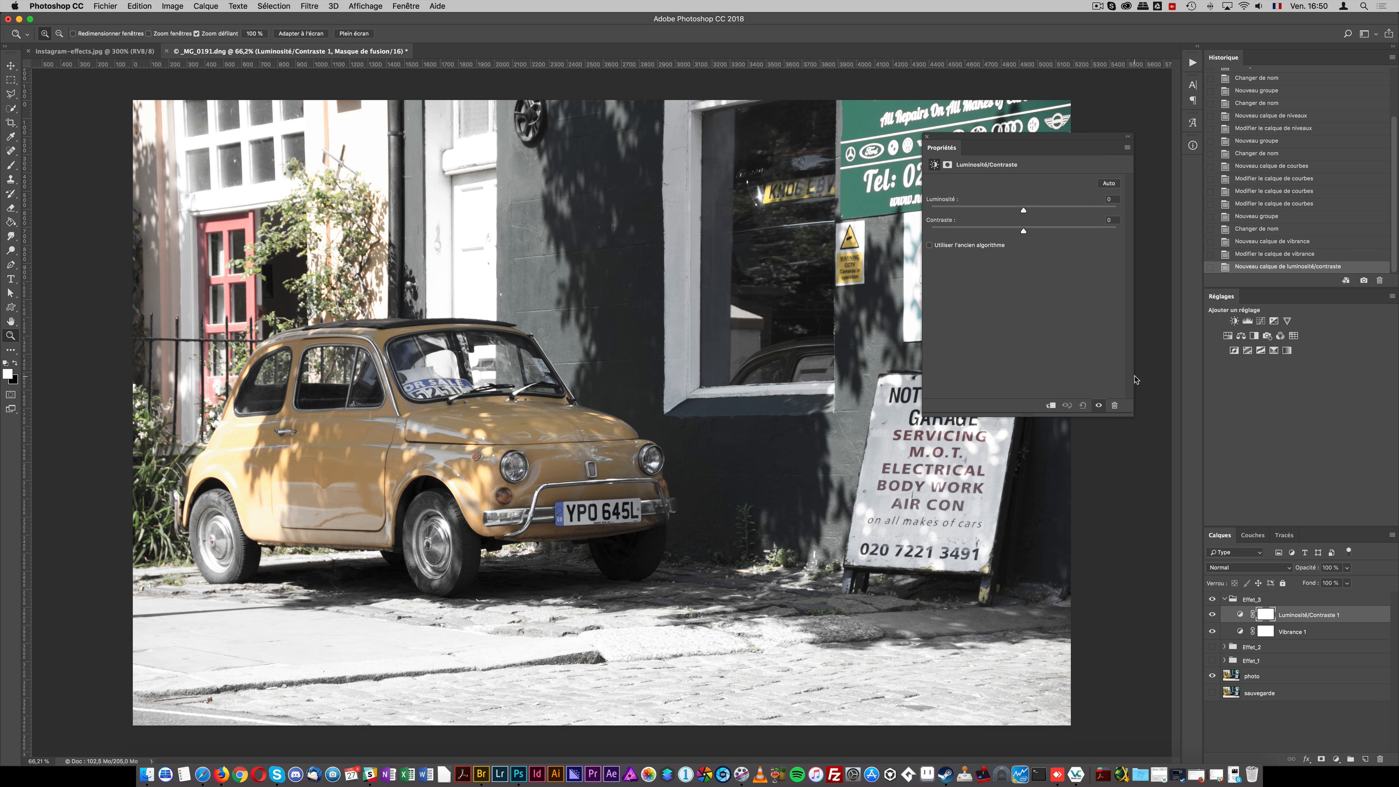
{"action": "left_click_drag", "start_coordinate": [1023, 231], "coordinate": [944, 234]}
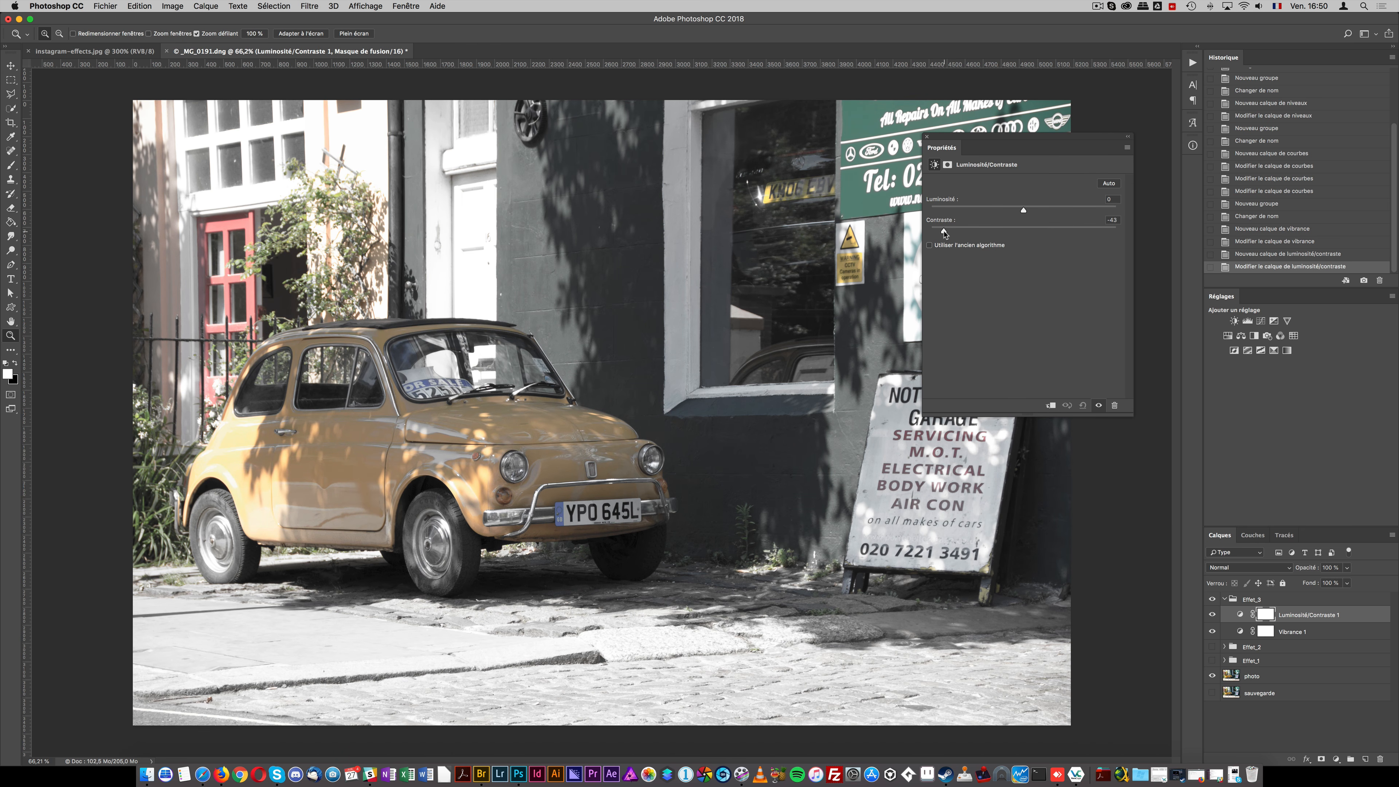
{"action": "key", "text": "BackSpace"}
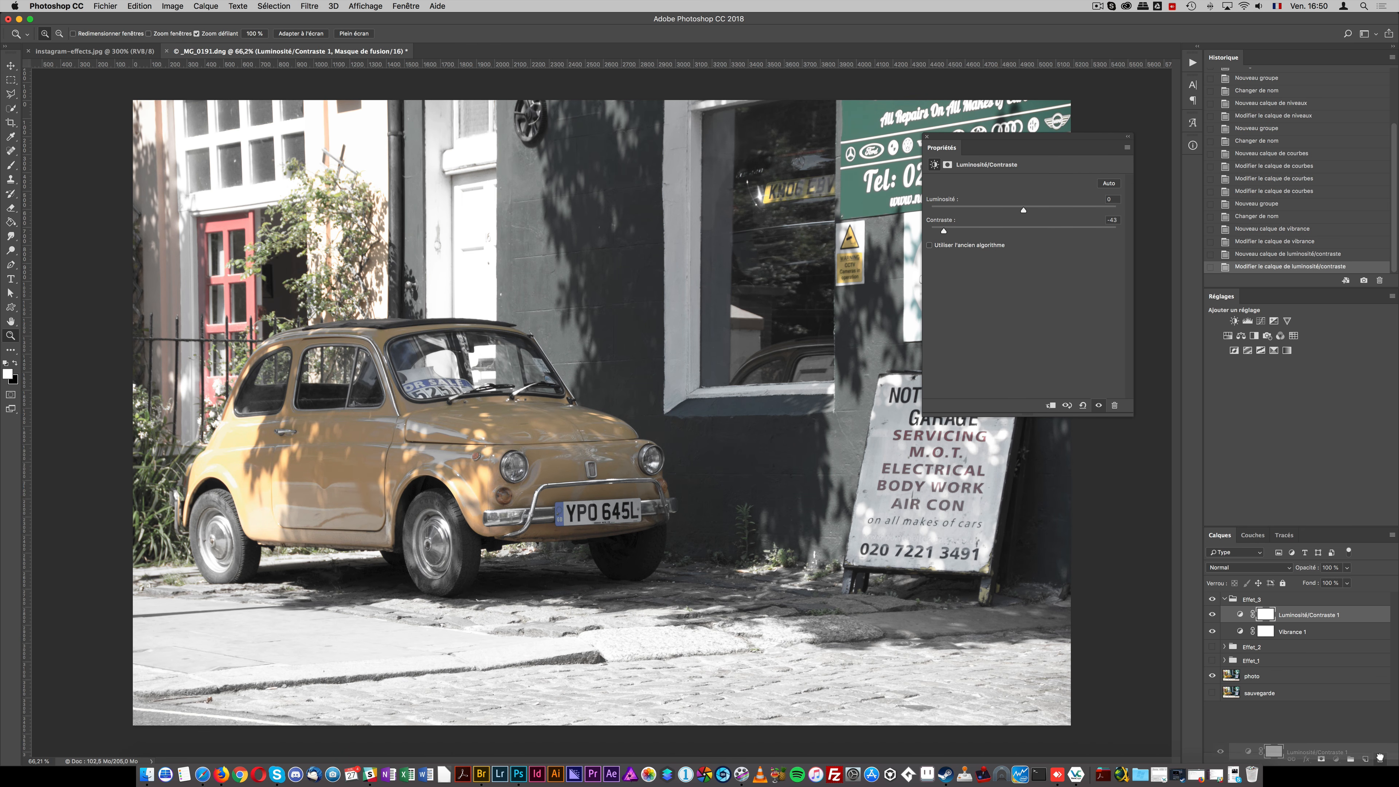
- Add a Levels adjustment layer above Vibrance 1 and raise its RGB output black level to about 38
{"action": "left_click", "coordinate": [1337, 758]}
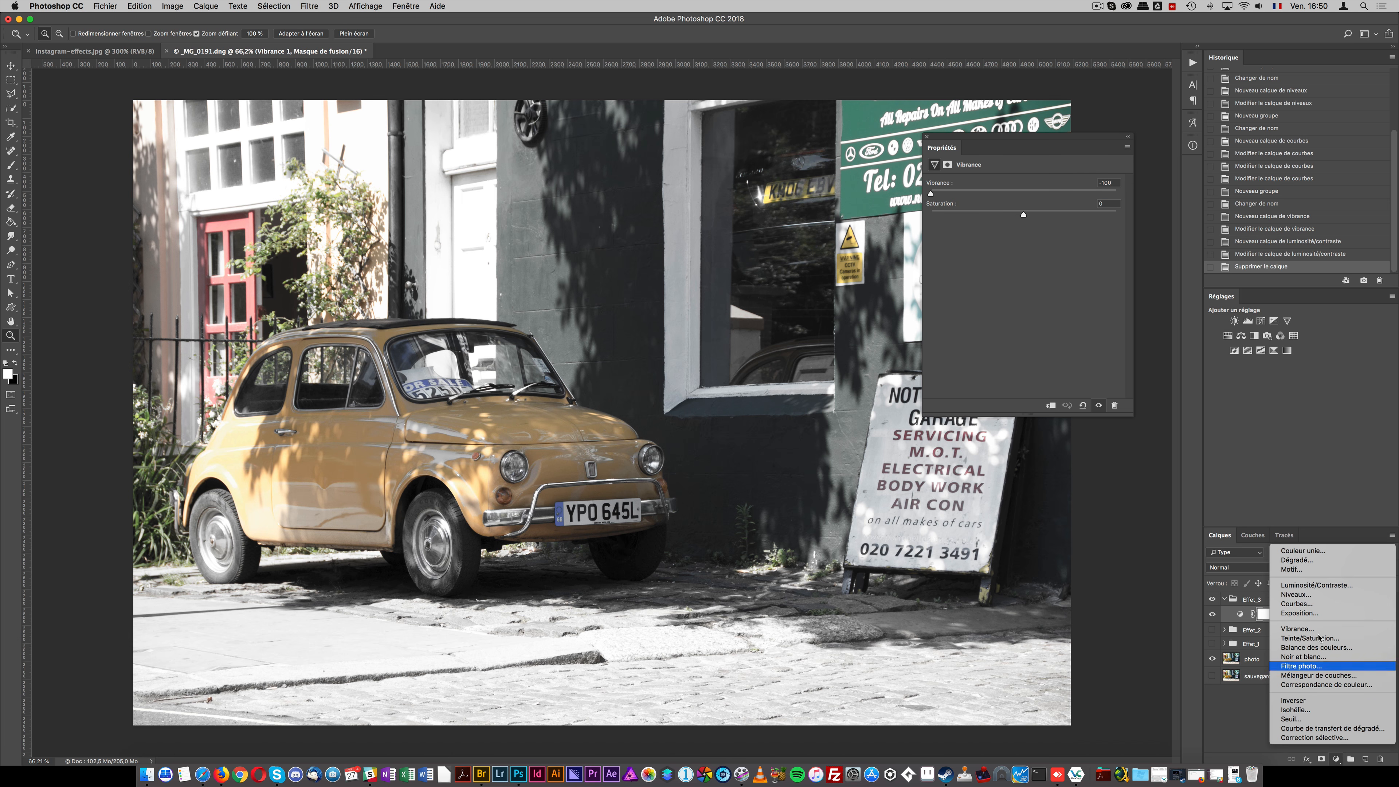
{"action": "left_click", "coordinate": [1295, 594]}
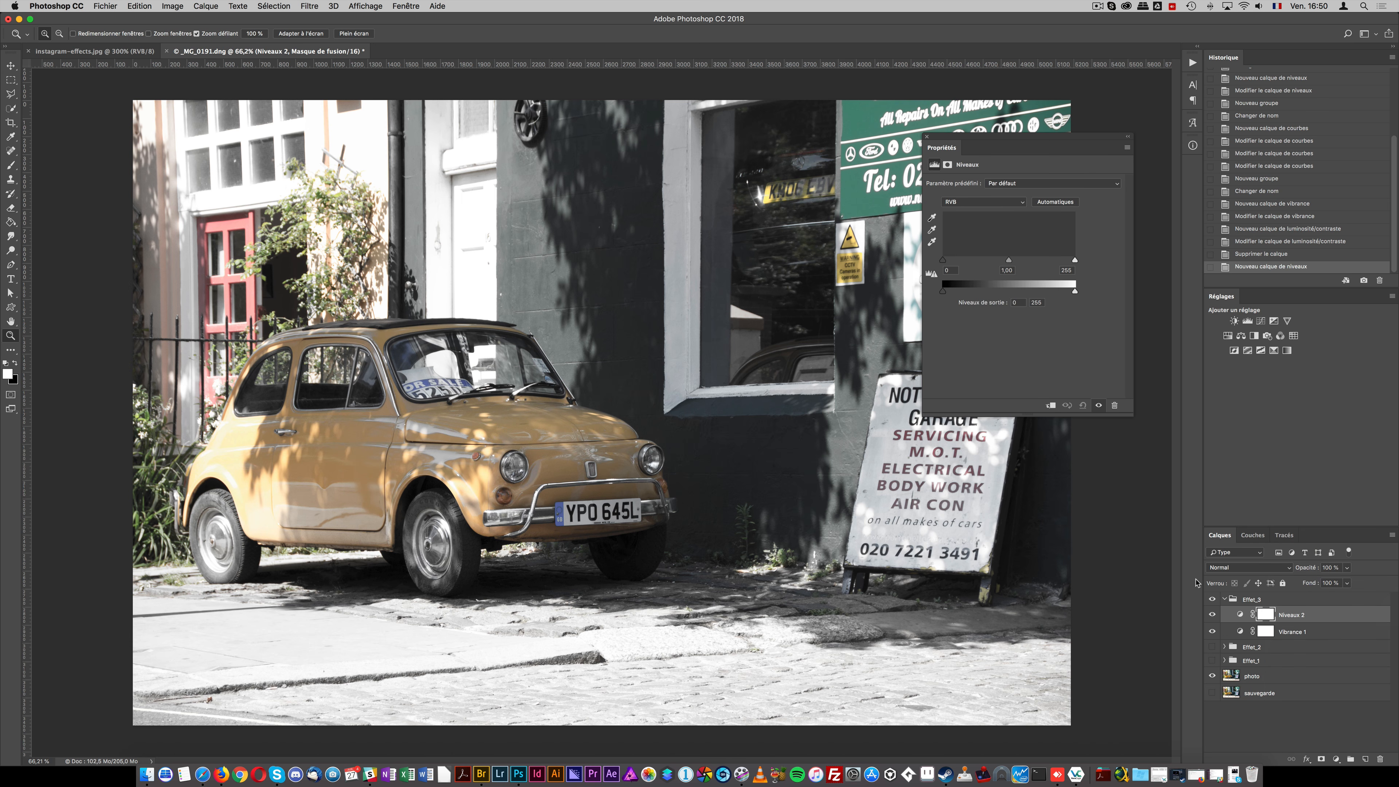
{"action": "left_click_drag", "start_coordinate": [943, 290], "coordinate": [977, 295]}
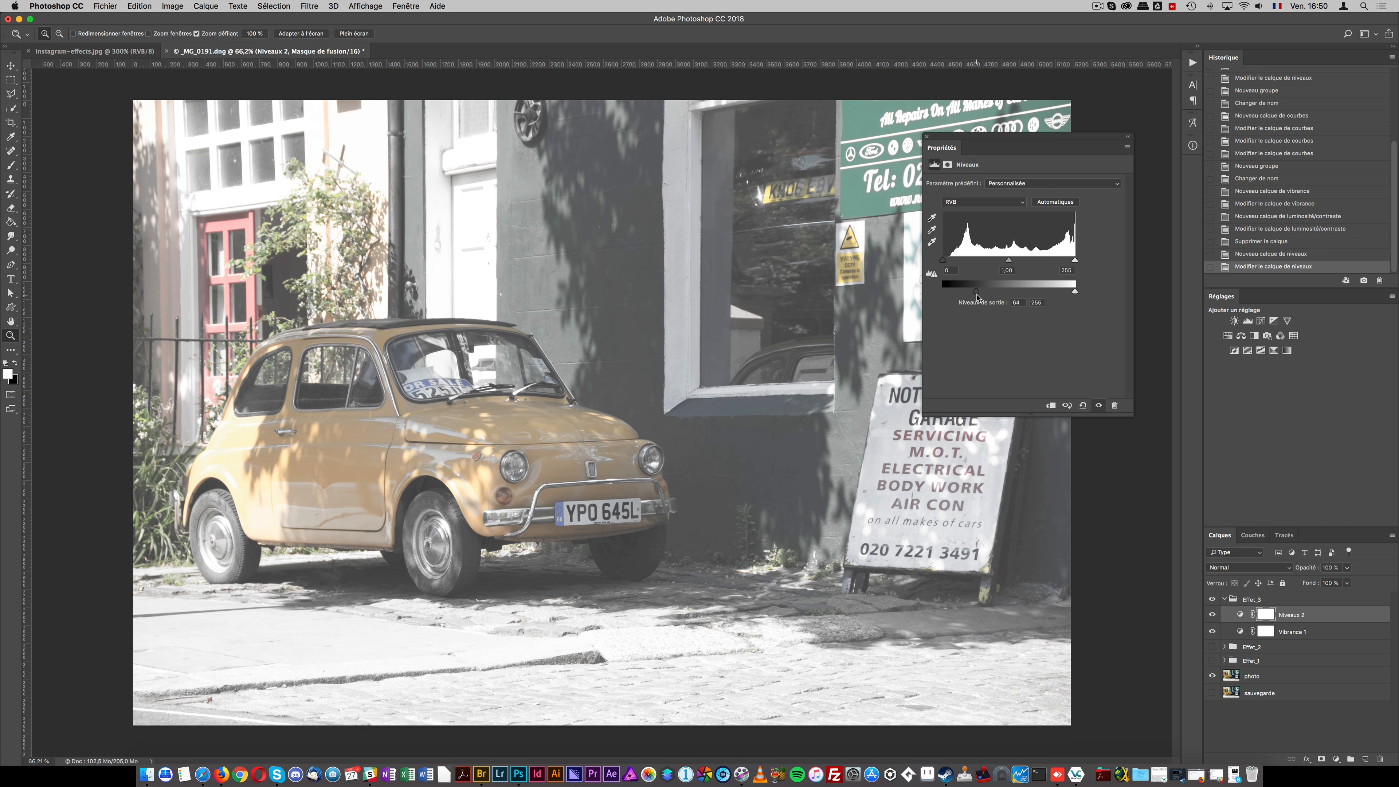
{"action": "left_click_drag", "start_coordinate": [976, 292], "coordinate": [963, 293]}
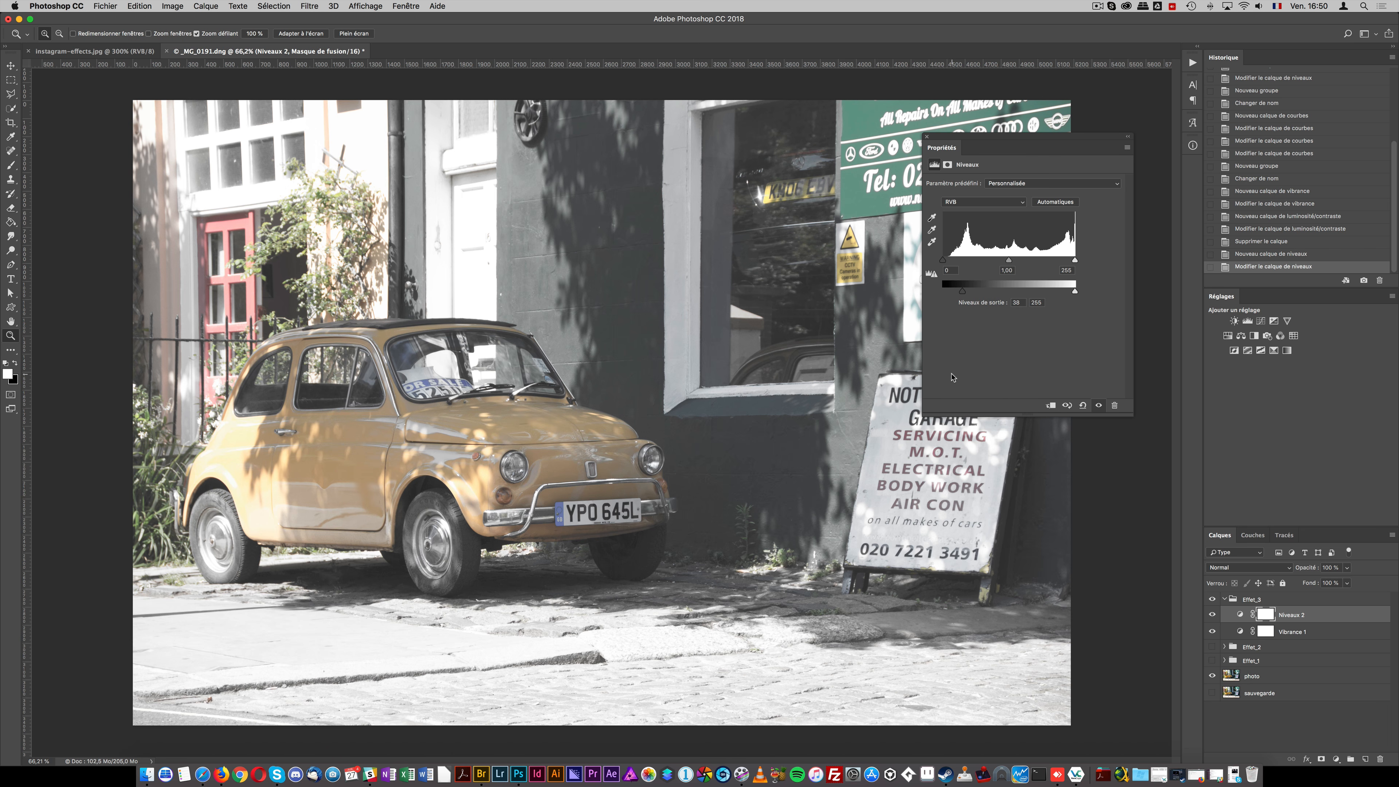
- Set the blue channel's white input level to about 230 in the Niveaux 2 layer
{"action": "left_click", "coordinate": [991, 205]}
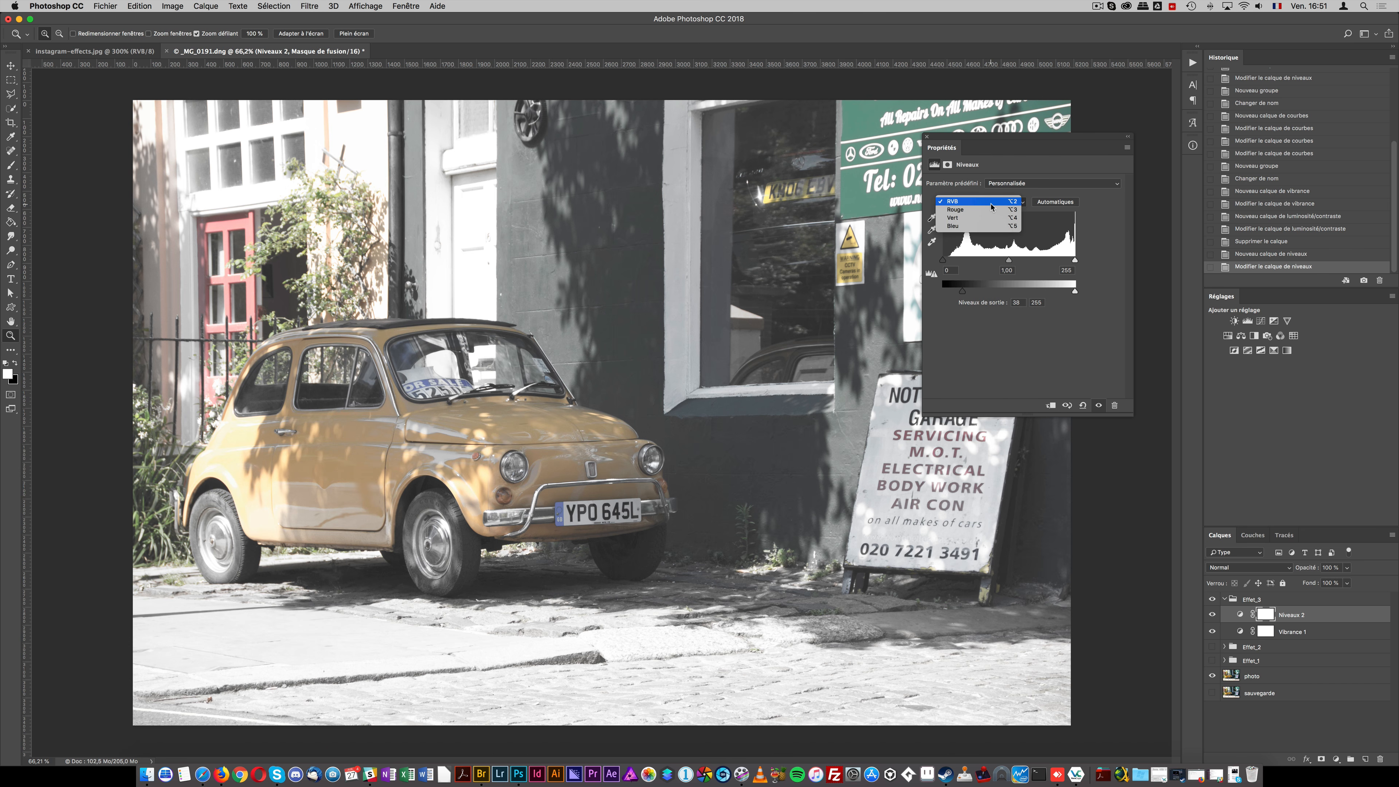
{"action": "left_click", "coordinate": [985, 234]}
{"action": "left_click_drag", "start_coordinate": [1074, 260], "coordinate": [1061, 261]}
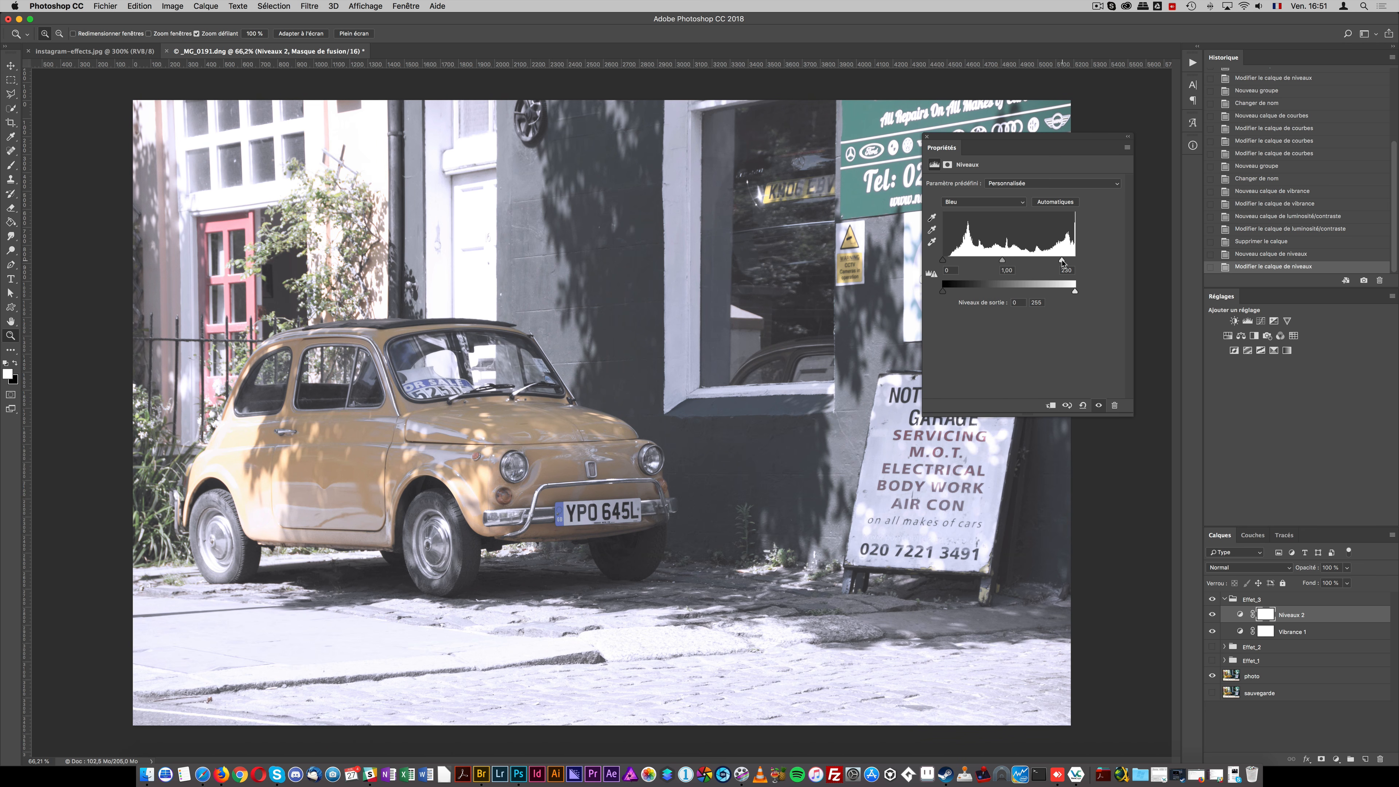
- Examine the sample filters in instagram-effects.jpg for reference and return to the _MG_0191.dng photo
{"action": "left_click", "coordinate": [91, 51]}
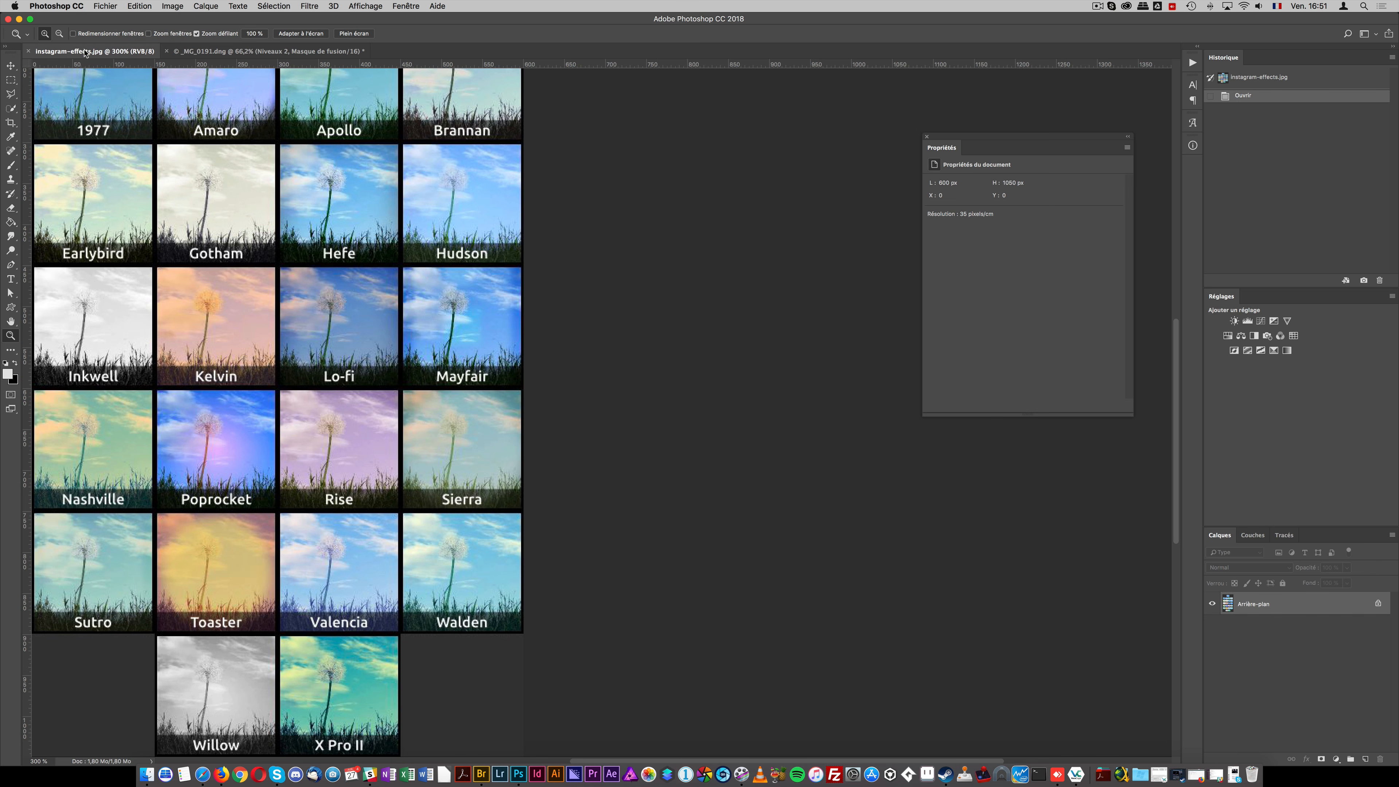
{"action": "left_click_drag", "start_coordinate": [314, 307], "coordinate": [560, 356]}
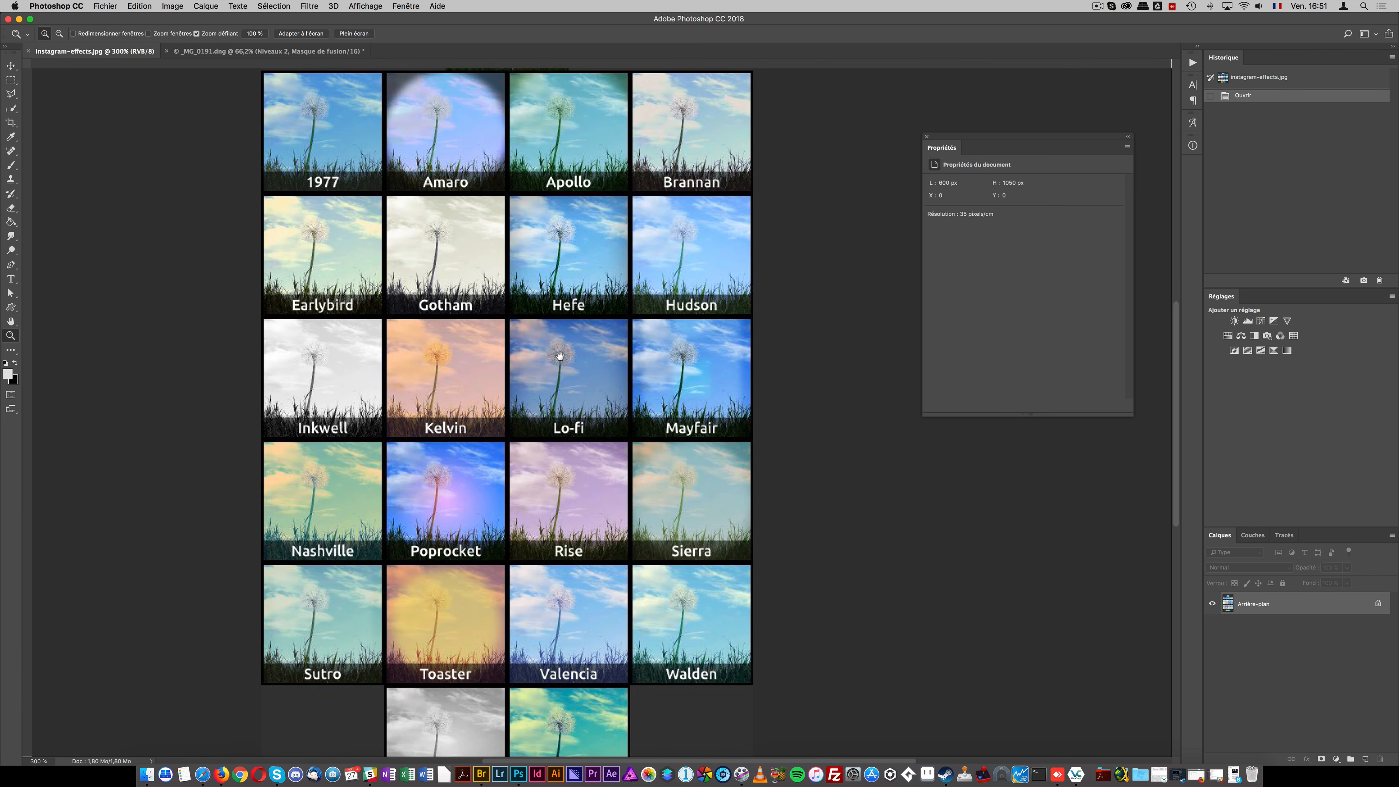
{"action": "key", "text": "super+r"}
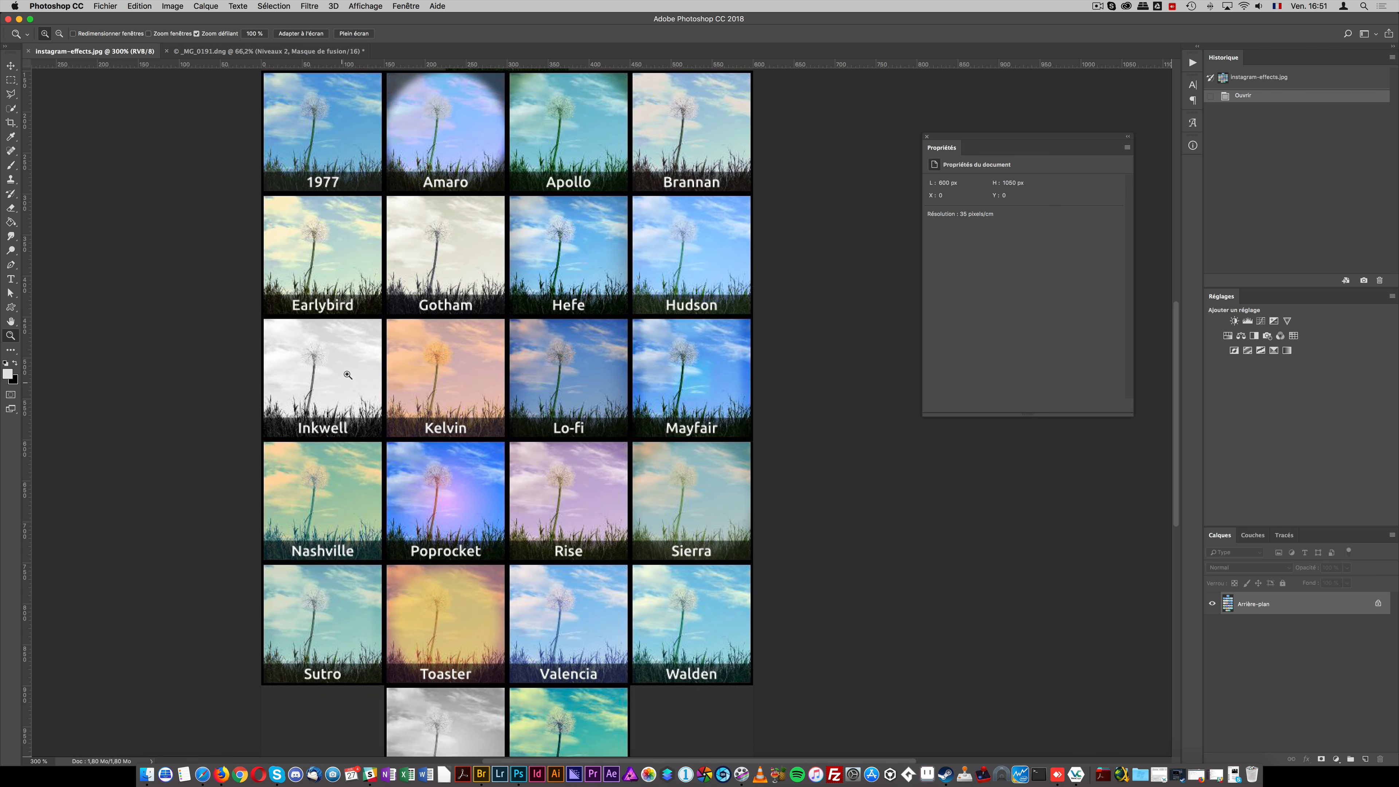
{"action": "left_click", "coordinate": [291, 51]}
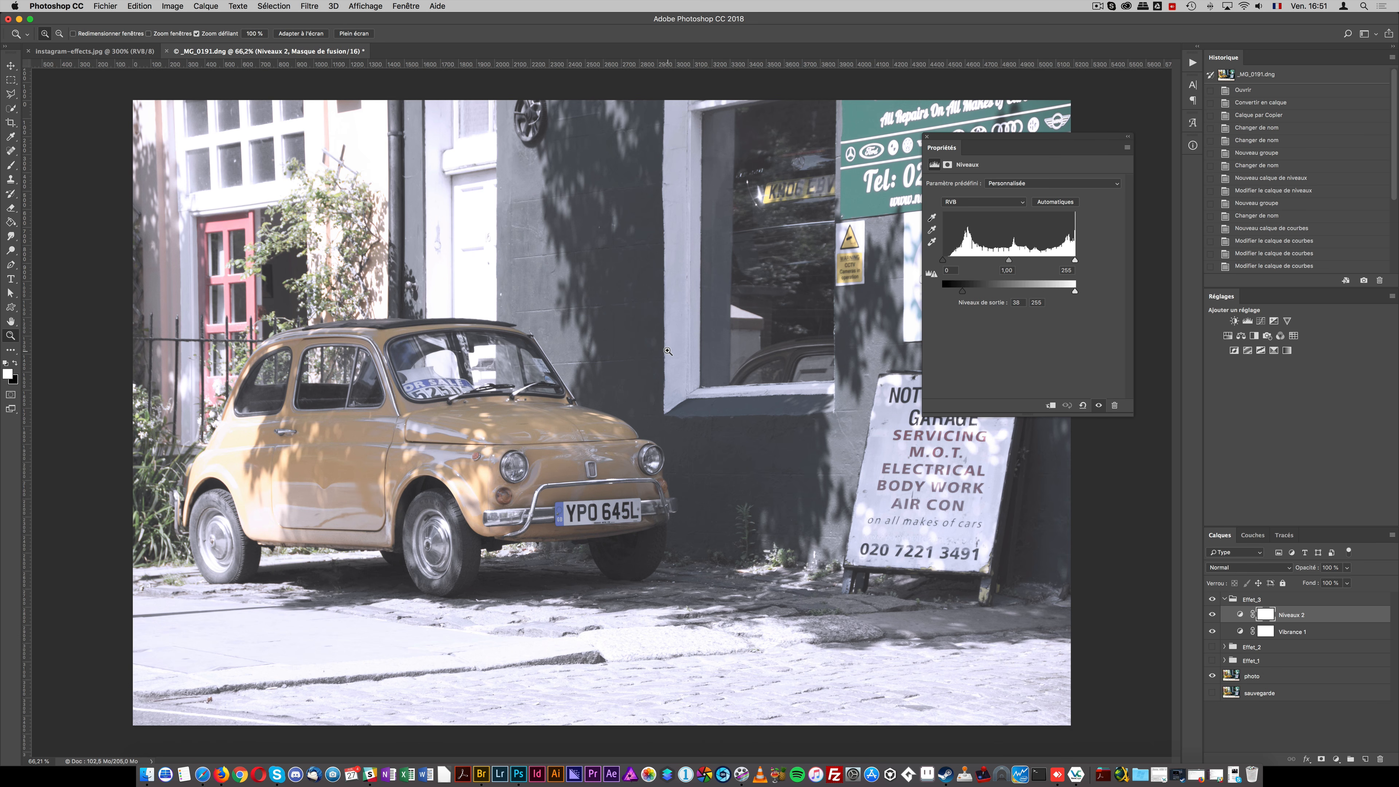
- Collapse the Effet_3 group and compare the Effet_1, Effet_2 and Effet_3 looks one at a time
{"action": "left_click", "coordinate": [1228, 604]}
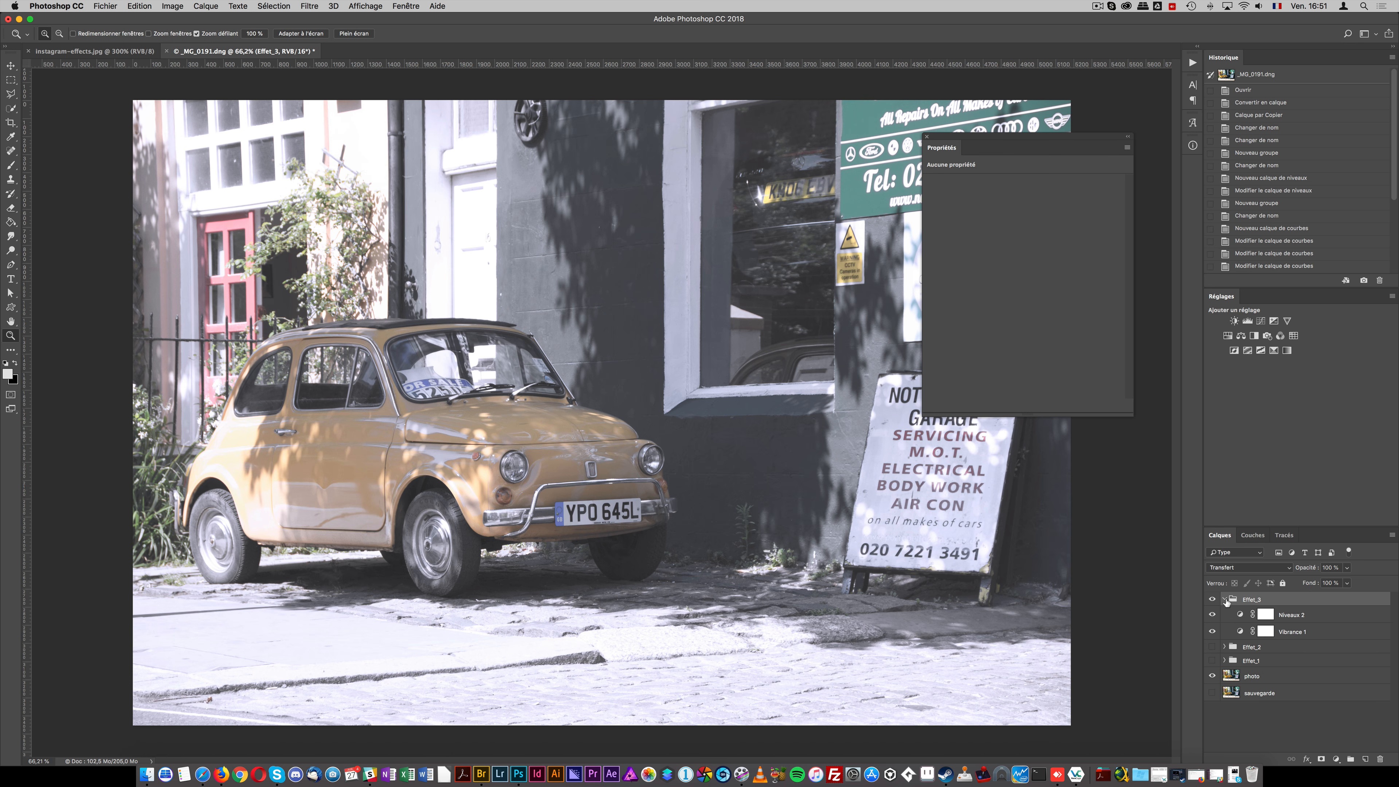
{"action": "left_click", "coordinate": [1224, 600]}
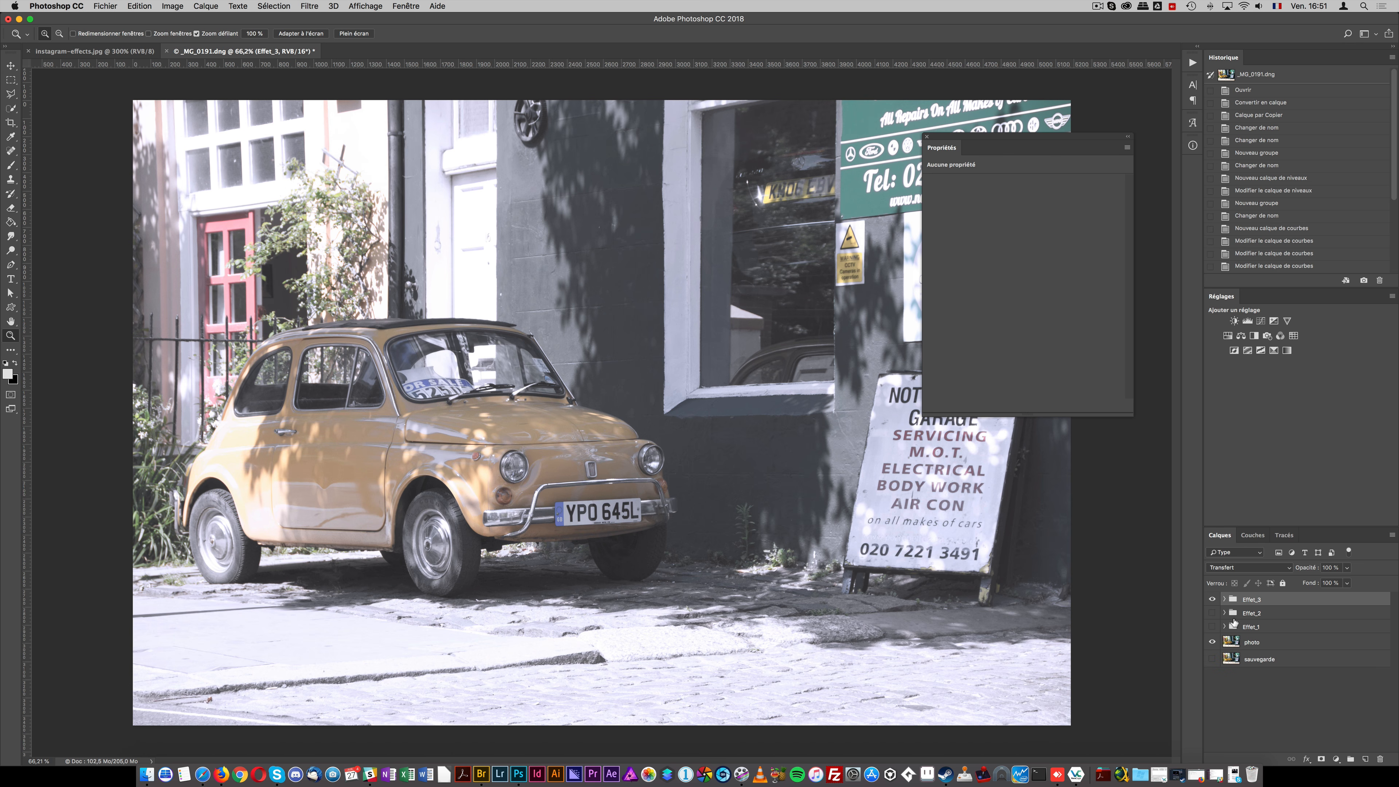
{"action": "left_click", "coordinate": [1212, 599]}
{"action": "left_click", "coordinate": [1212, 627]}
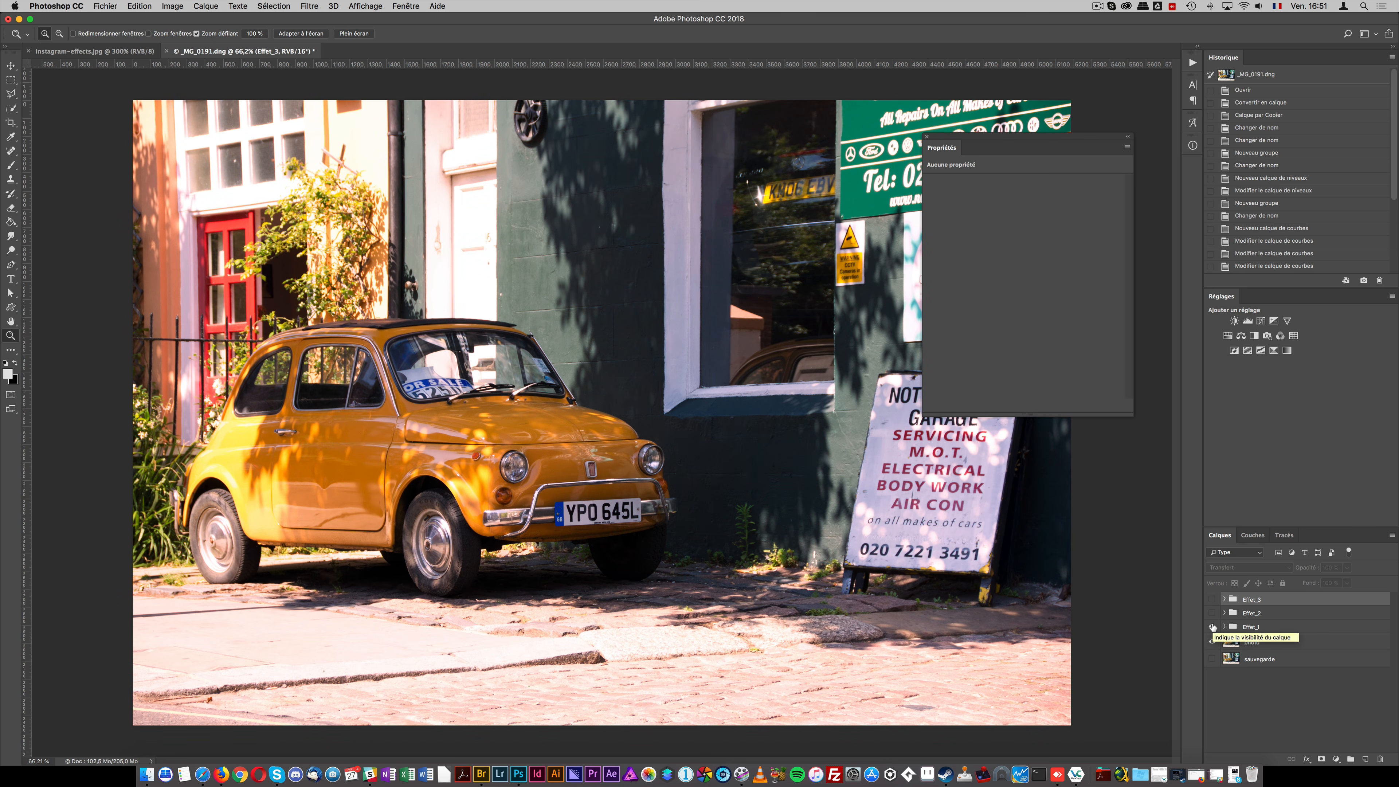
{"action": "left_click", "coordinate": [1212, 627]}
{"action": "left_click", "coordinate": [1212, 613]}
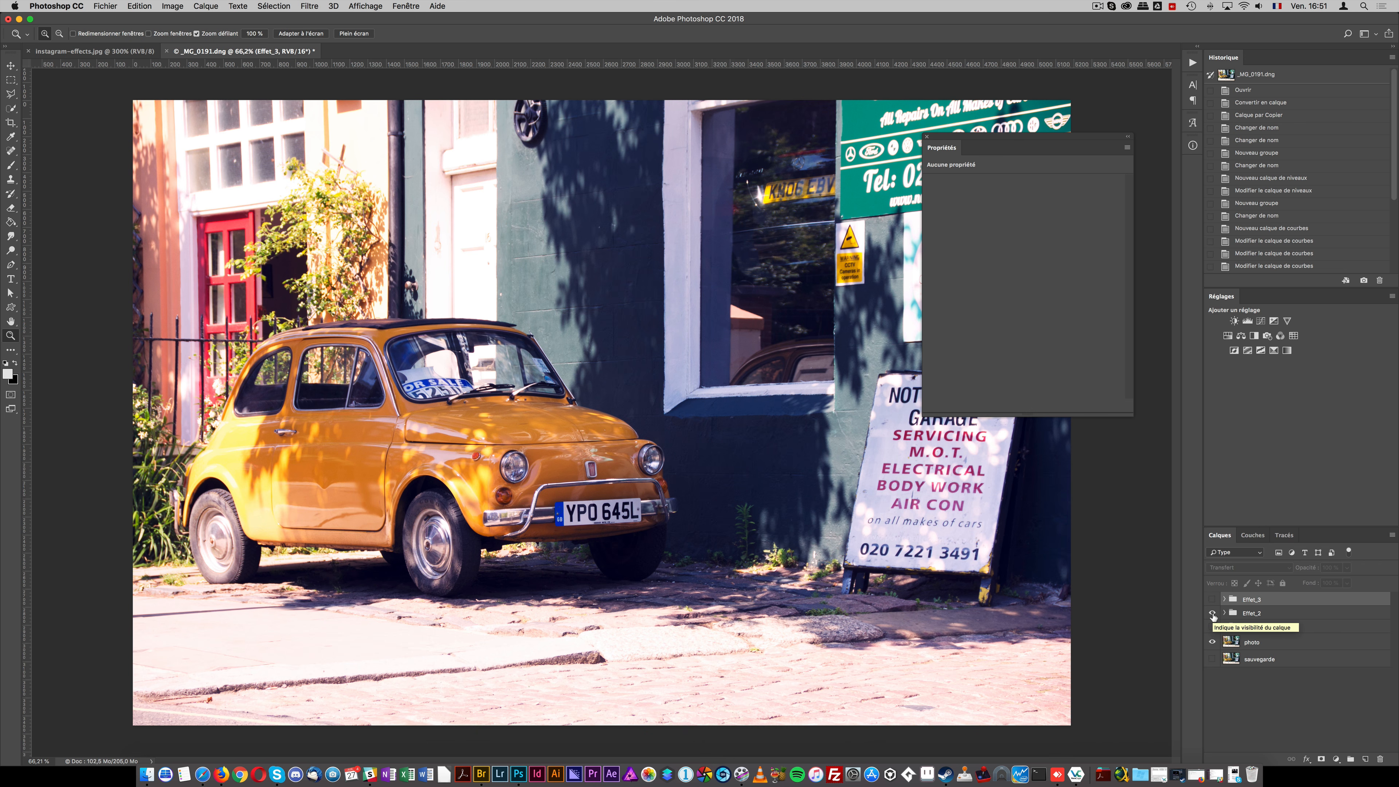
{"action": "left_click", "coordinate": [1211, 614]}
{"action": "left_click", "coordinate": [1212, 600]}
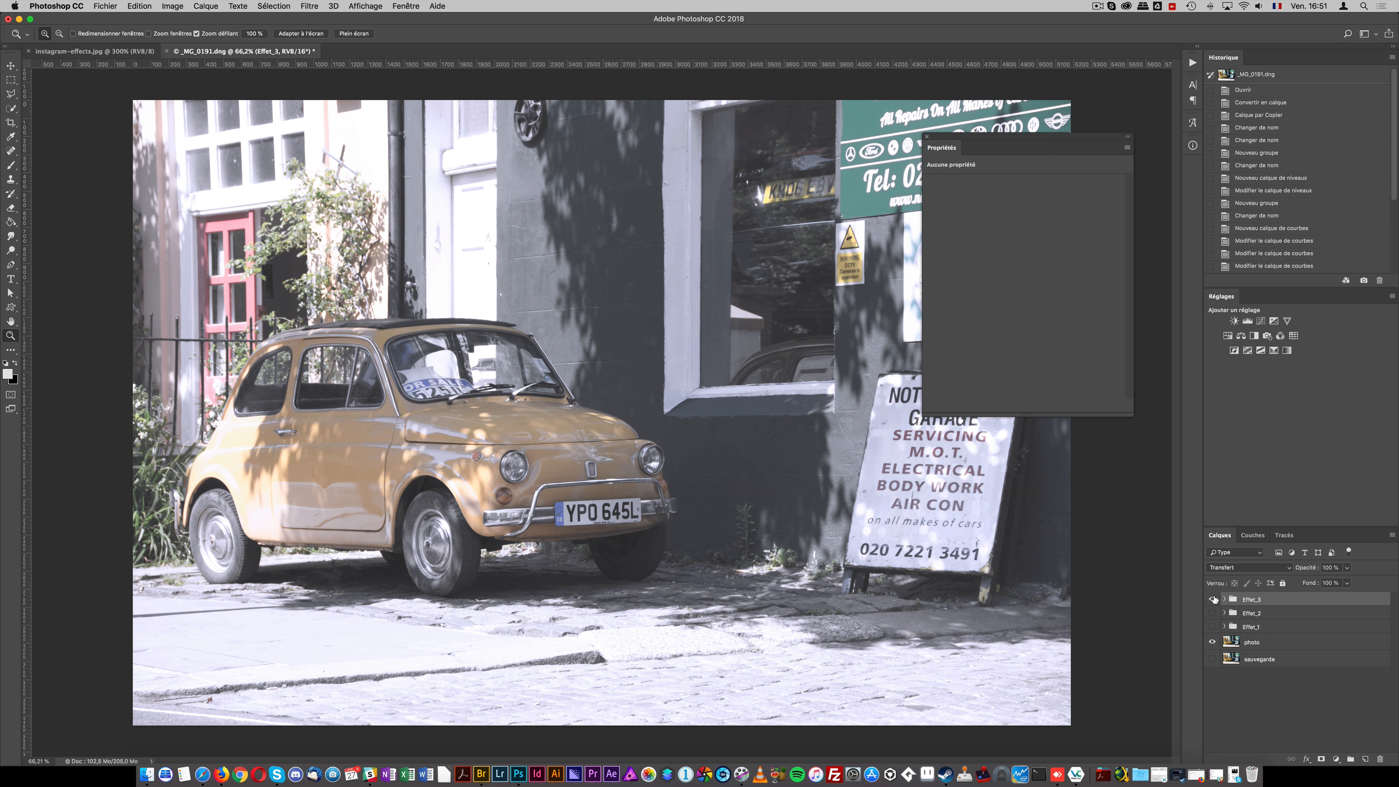
- Hide Effet_3 and create a new layer group named Effet_4 at the head of the layer stack
{"action": "left_click", "coordinate": [1211, 600]}
{"action": "left_click", "coordinate": [1260, 626], "text": "shift"}
{"action": "key", "text": "super+g"}
{"action": "double_click", "coordinate": [1254, 599]}
{"action": "type", "text": "E"}
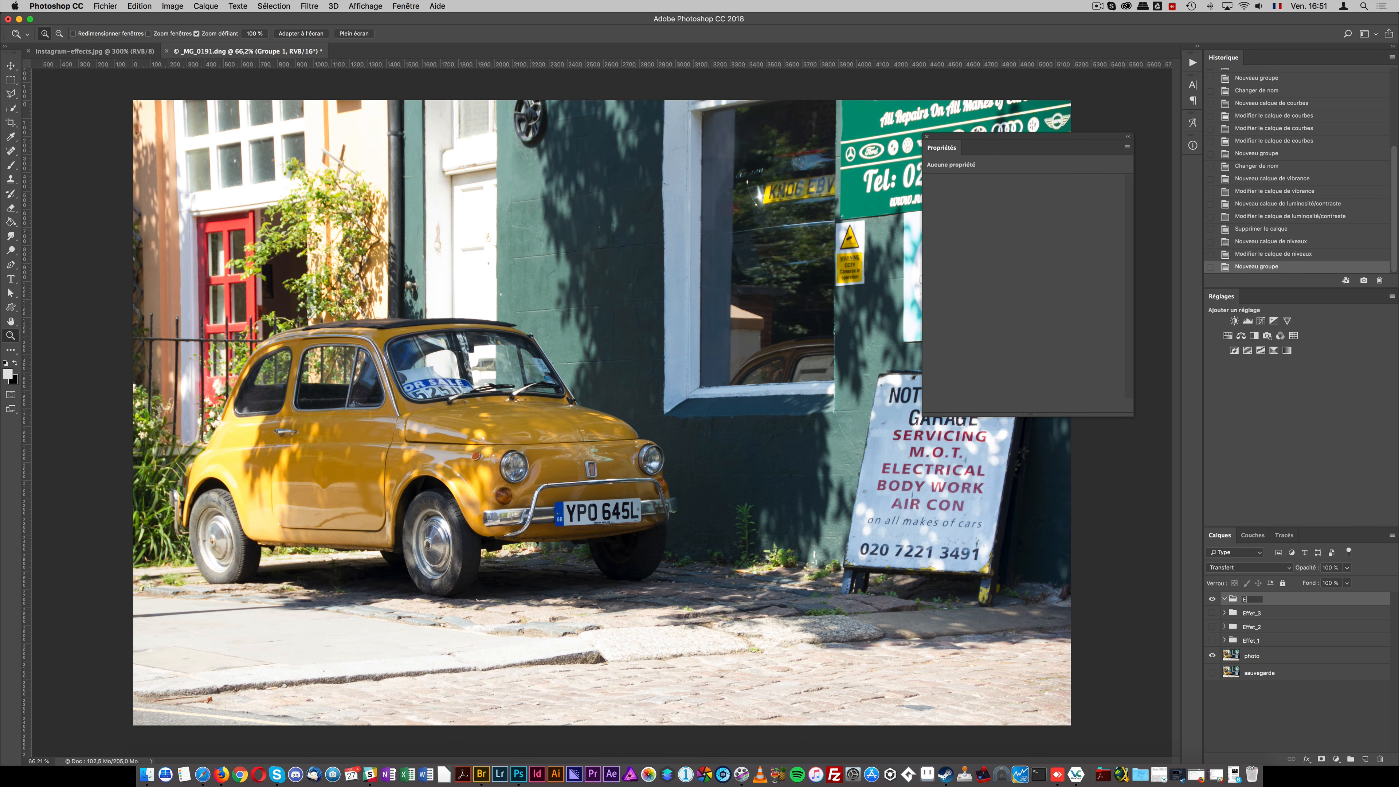
{"action": "type", "text": "ffet_4"}
{"action": "key", "text": "Return"}
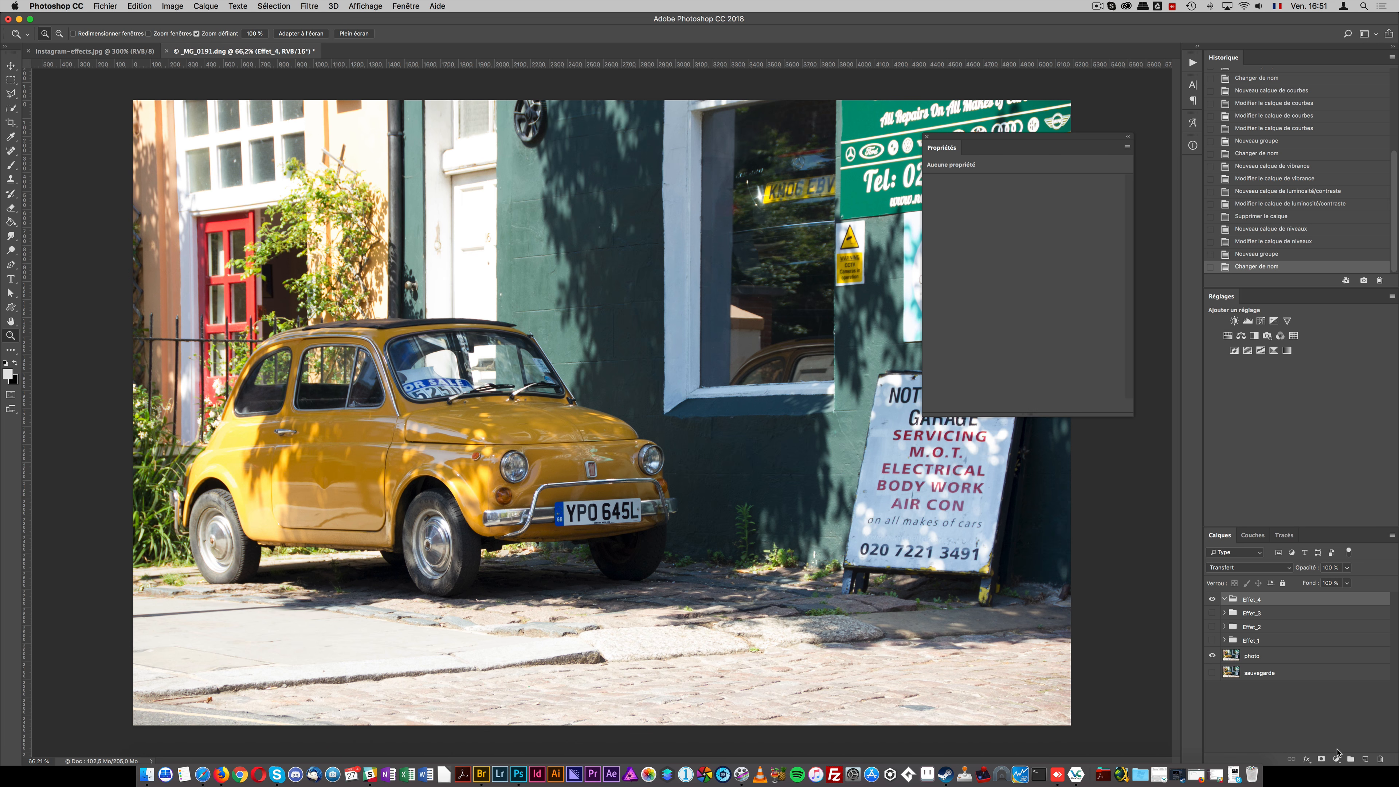
- Add a Black & White adjustment layer in Effet_4, with its opacity at 75% and its yellows at about 76
{"action": "left_click", "coordinate": [1337, 759]}
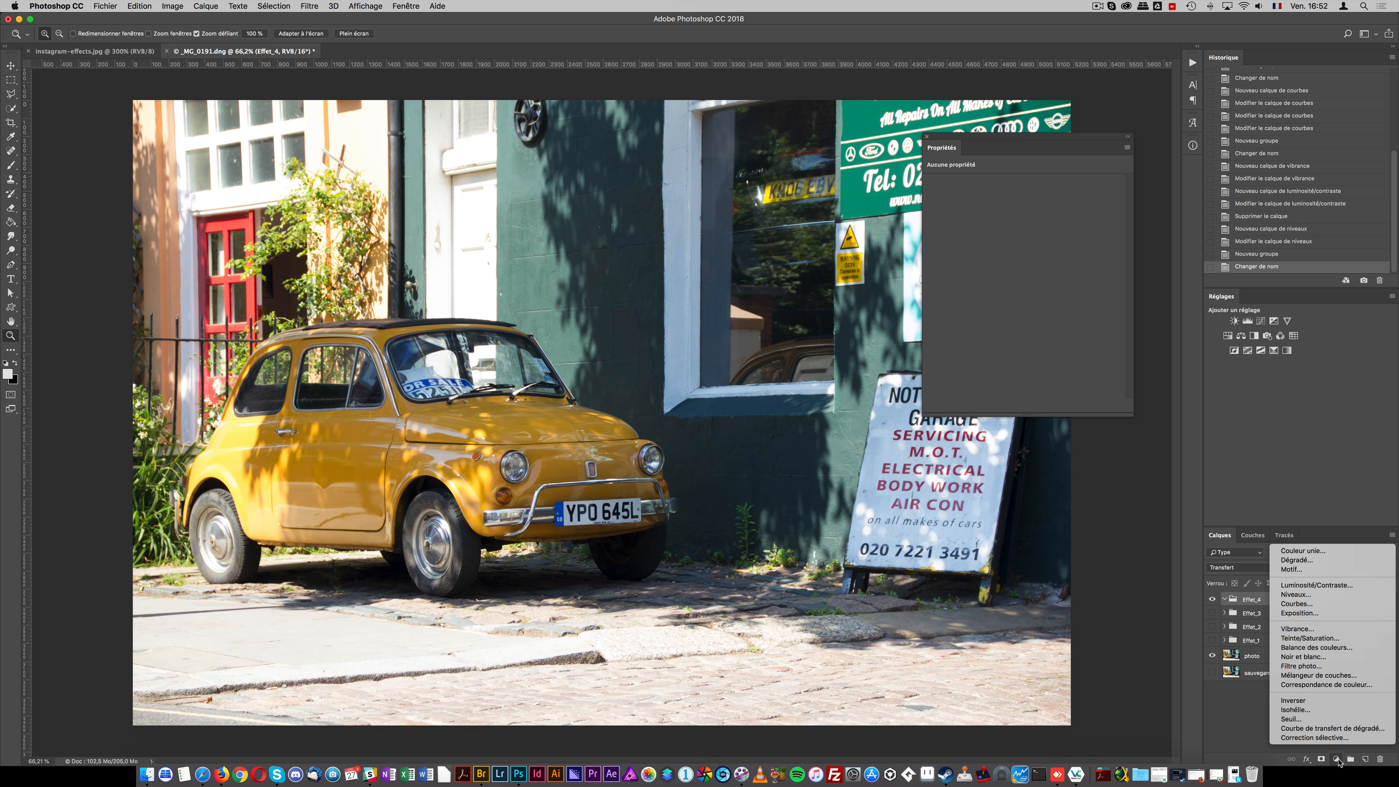
{"action": "left_click", "coordinate": [1321, 657]}
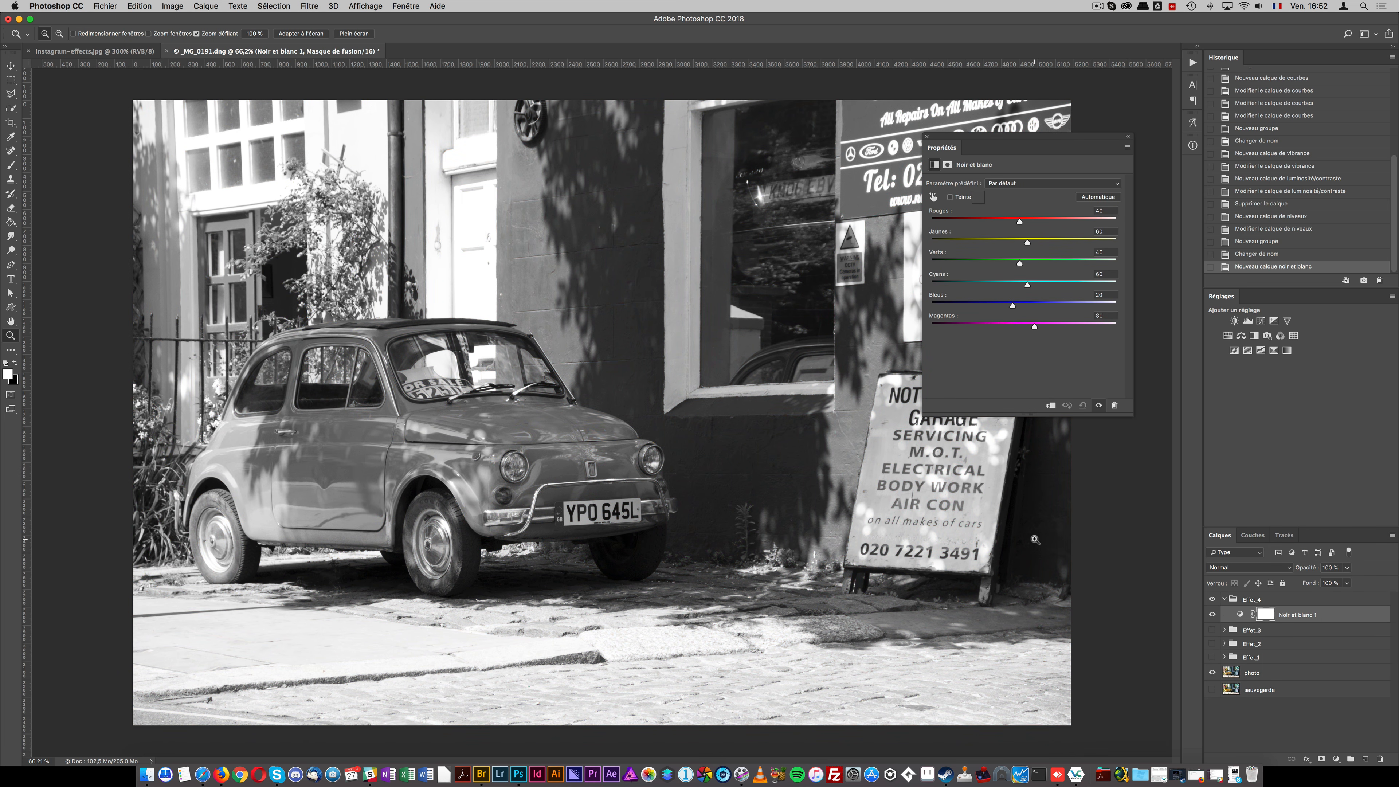
{"action": "mouse_move", "coordinate": [1027, 241]}
{"action": "left_mouse_down"}
{"action": "mouse_move", "coordinate": [973, 246]}
{"action": "mouse_move", "coordinate": [1025, 246]}
{"action": "mouse_move", "coordinate": [1006, 247]}
{"action": "left_mouse_up"}
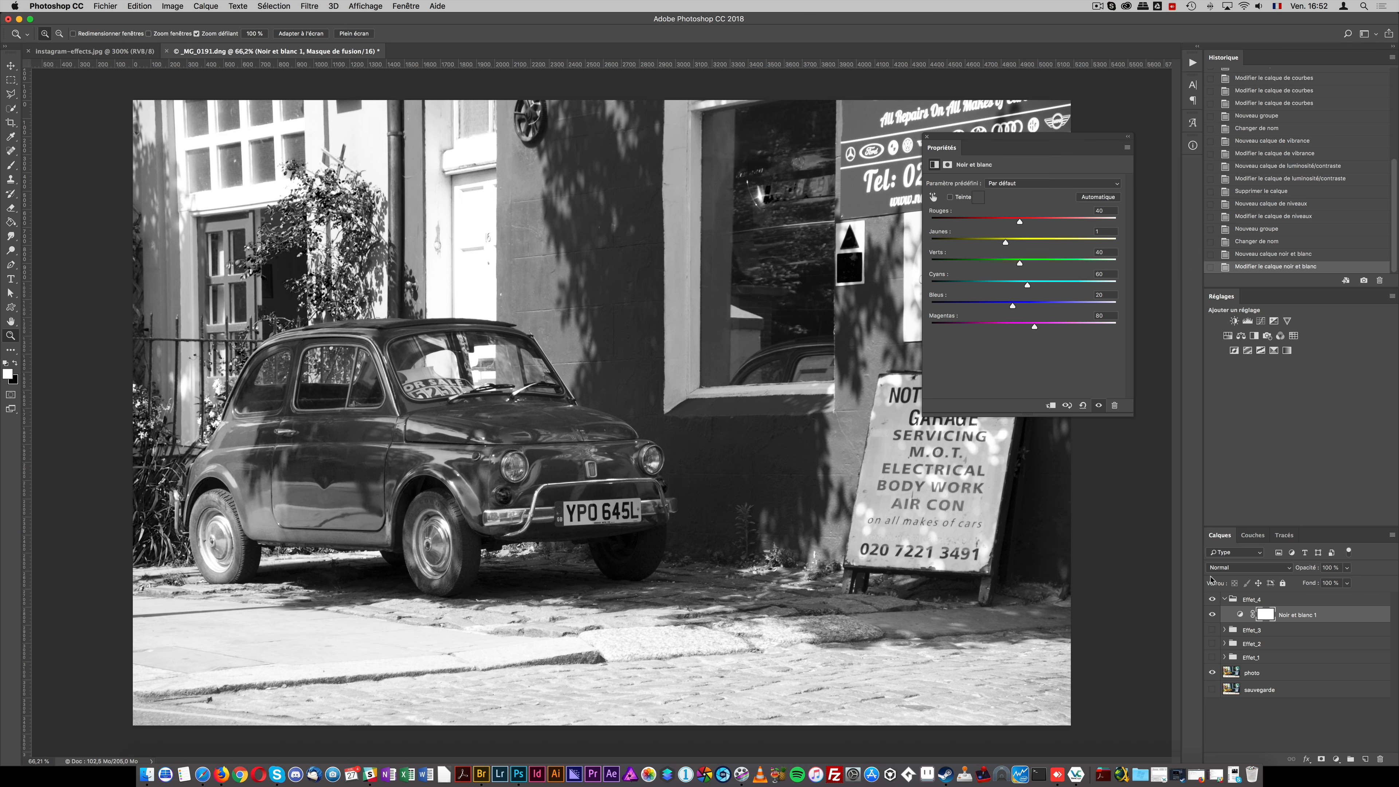
{"action": "left_click_drag", "start_coordinate": [1306, 568], "coordinate": [1296, 571]}
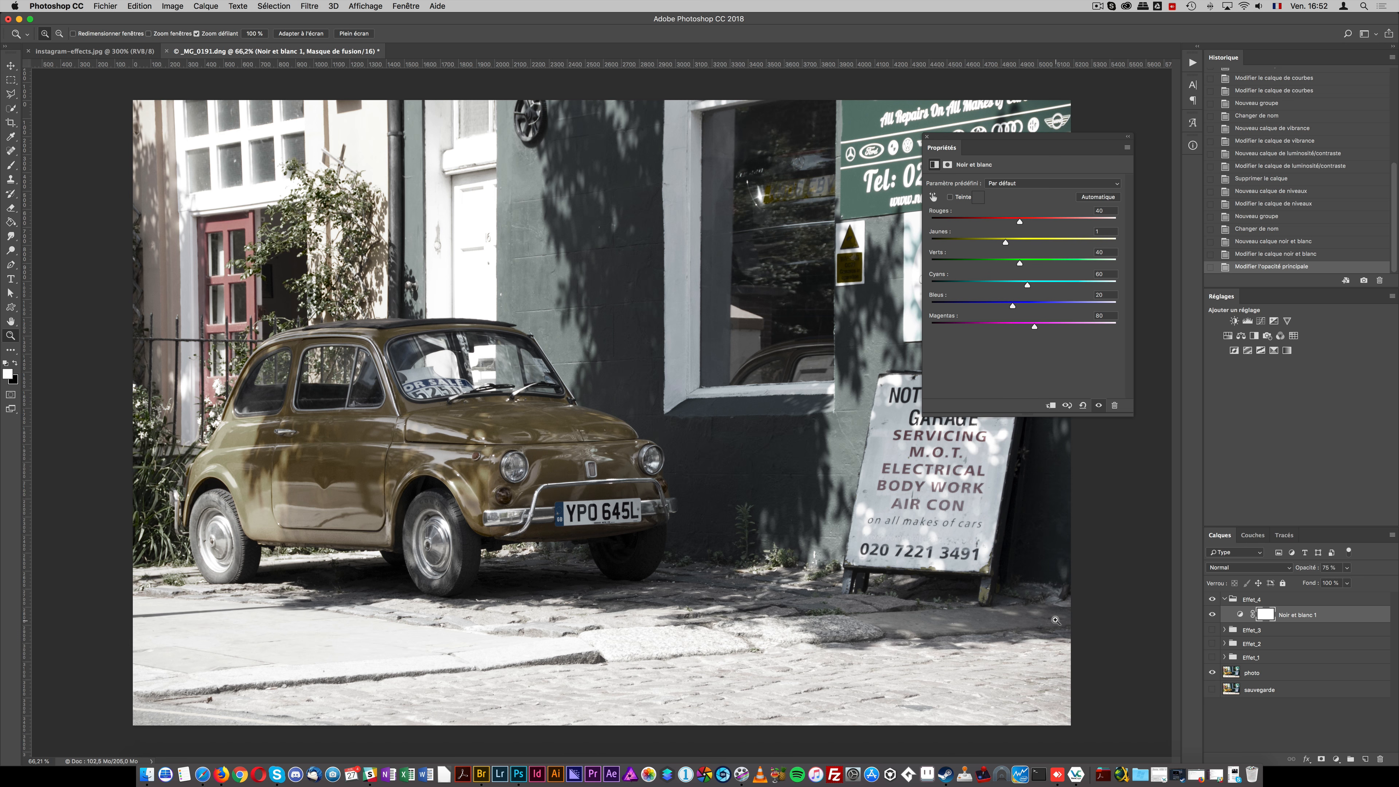
{"action": "mouse_move", "coordinate": [1031, 241]}
{"action": "left_mouse_down"}
{"action": "mouse_move", "coordinate": [1057, 242]}
{"action": "mouse_move", "coordinate": [1000, 245]}
{"action": "mouse_move", "coordinate": [1049, 249]}
{"action": "mouse_move", "coordinate": [1003, 248]}
{"action": "mouse_move", "coordinate": [1034, 248]}
{"action": "left_mouse_up"}
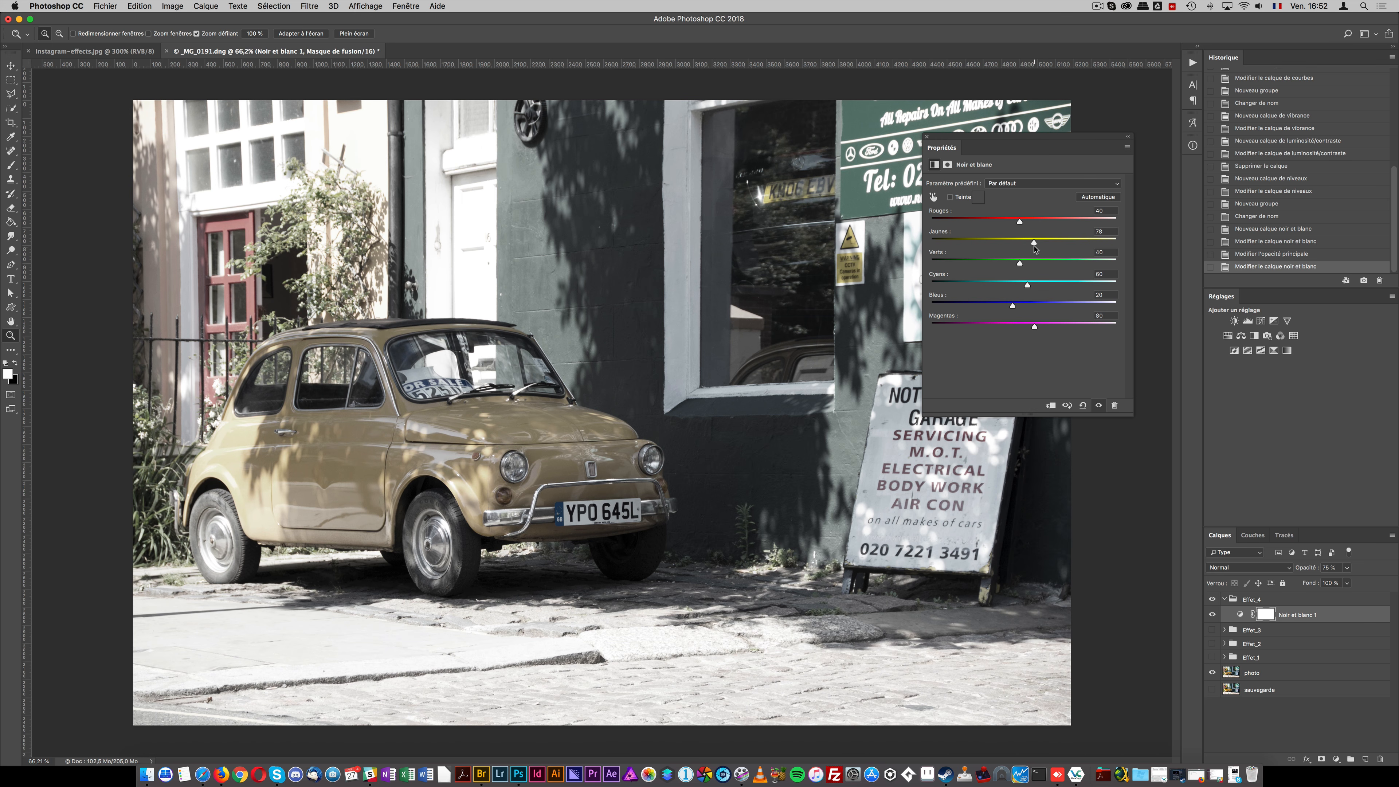
- Set the reds to about 22 and the greens to about 135 in Effet_4's Black & White adjustment
{"action": "left_click_drag", "start_coordinate": [1019, 222], "coordinate": [1055, 267]}
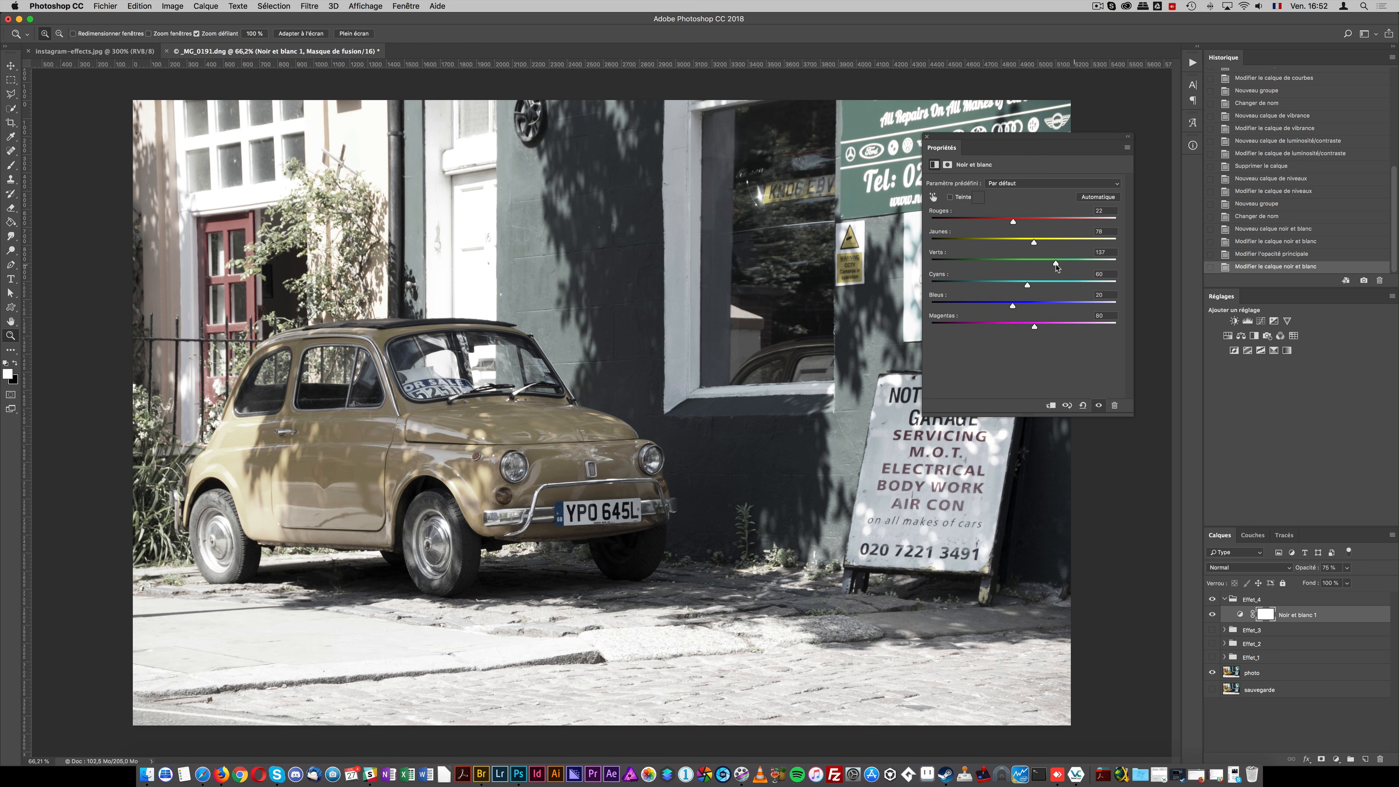
{"action": "left_click", "coordinate": [926, 137]}
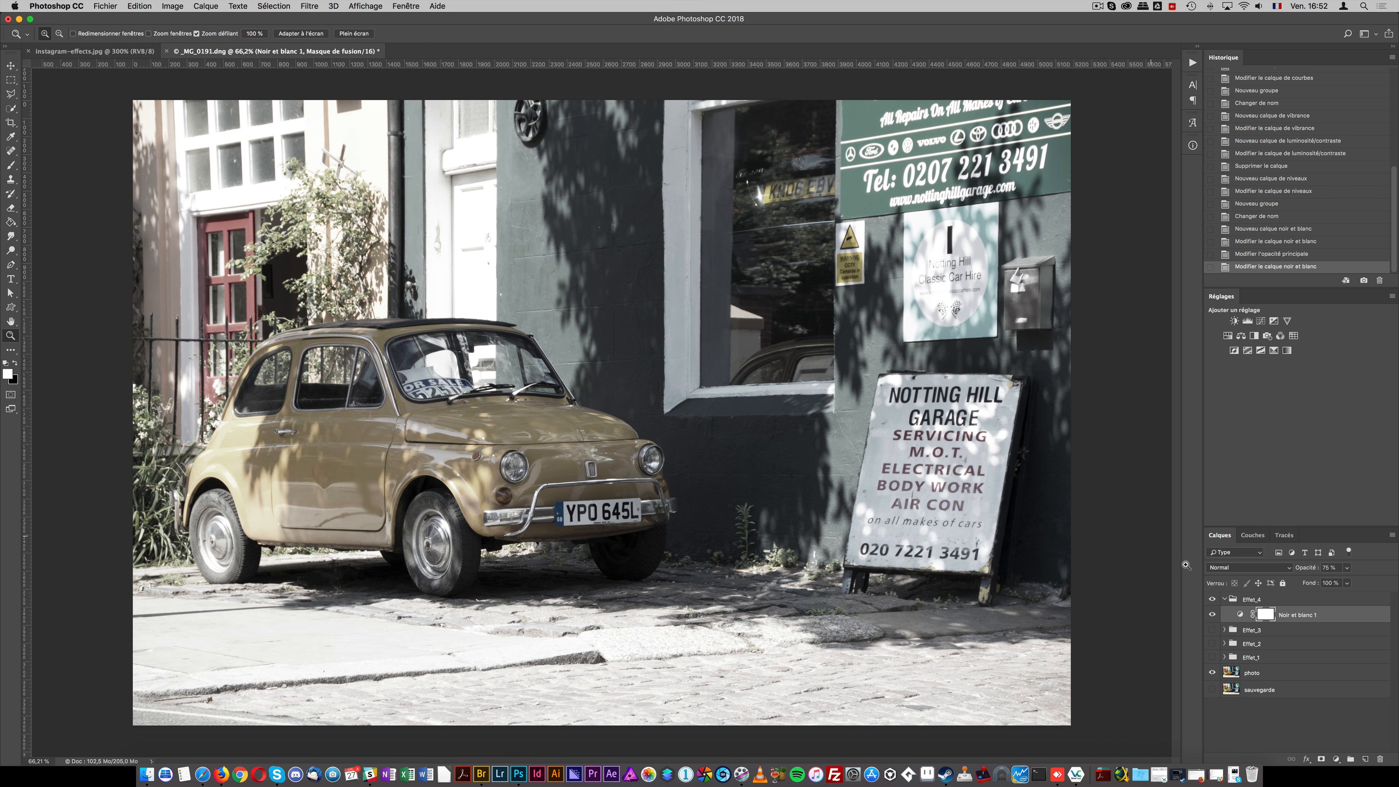
- Add a new layer in Effet_4, draw an elliptical selection spanning the whole photo on it and invert the selection
{"action": "left_click", "coordinate": [1365, 759]}
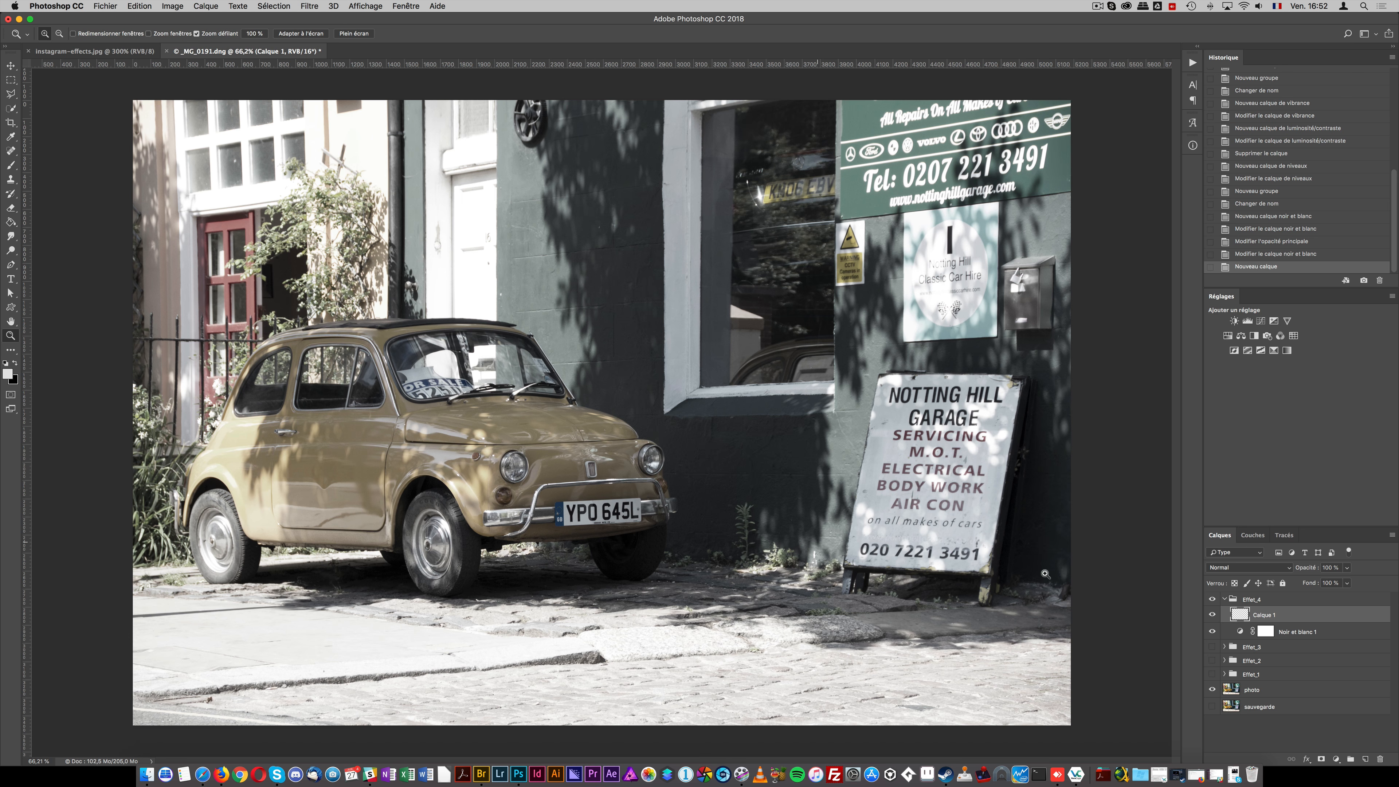
{"action": "right_click", "coordinate": [12, 82]}
{"action": "left_click", "coordinate": [66, 93]}
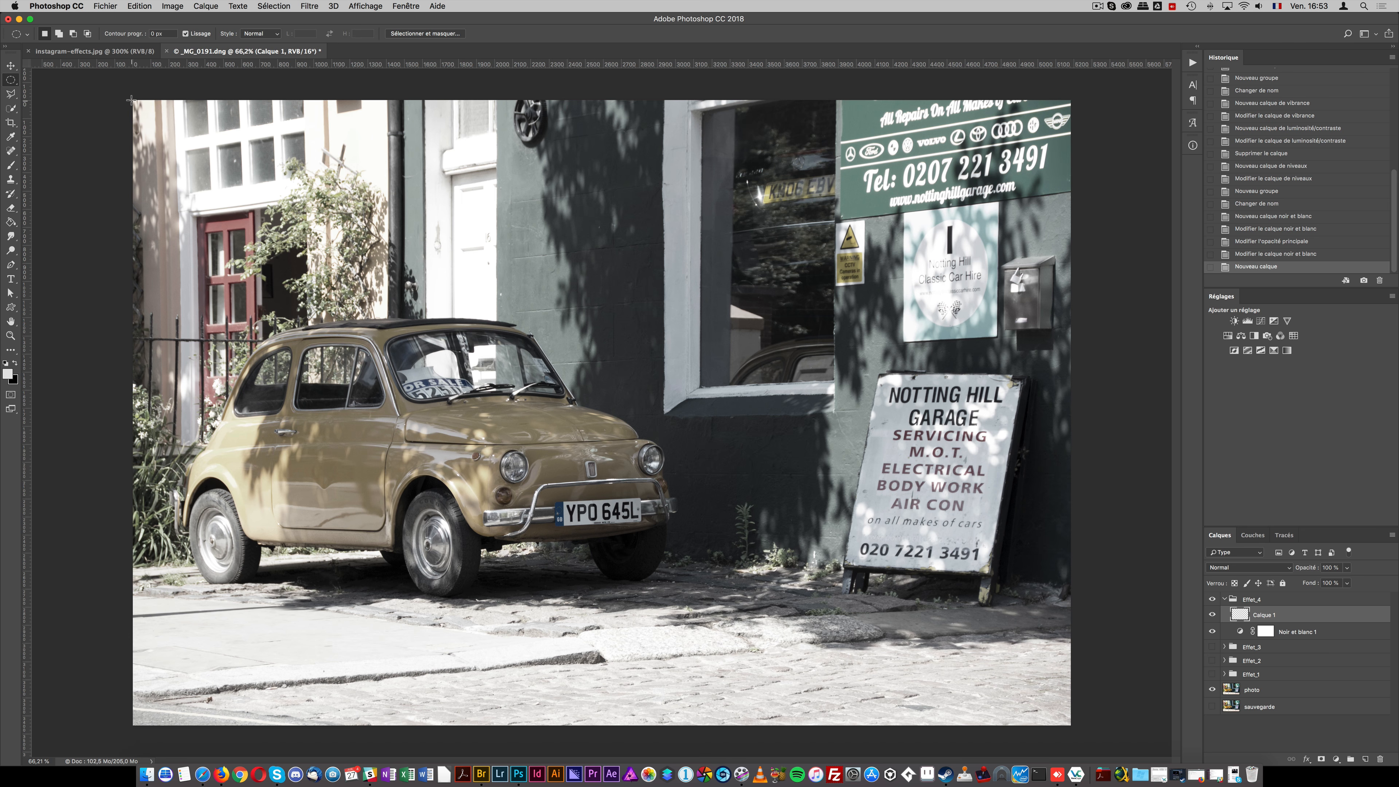
{"action": "left_click_drag", "start_coordinate": [132, 99], "coordinate": [1069, 726]}
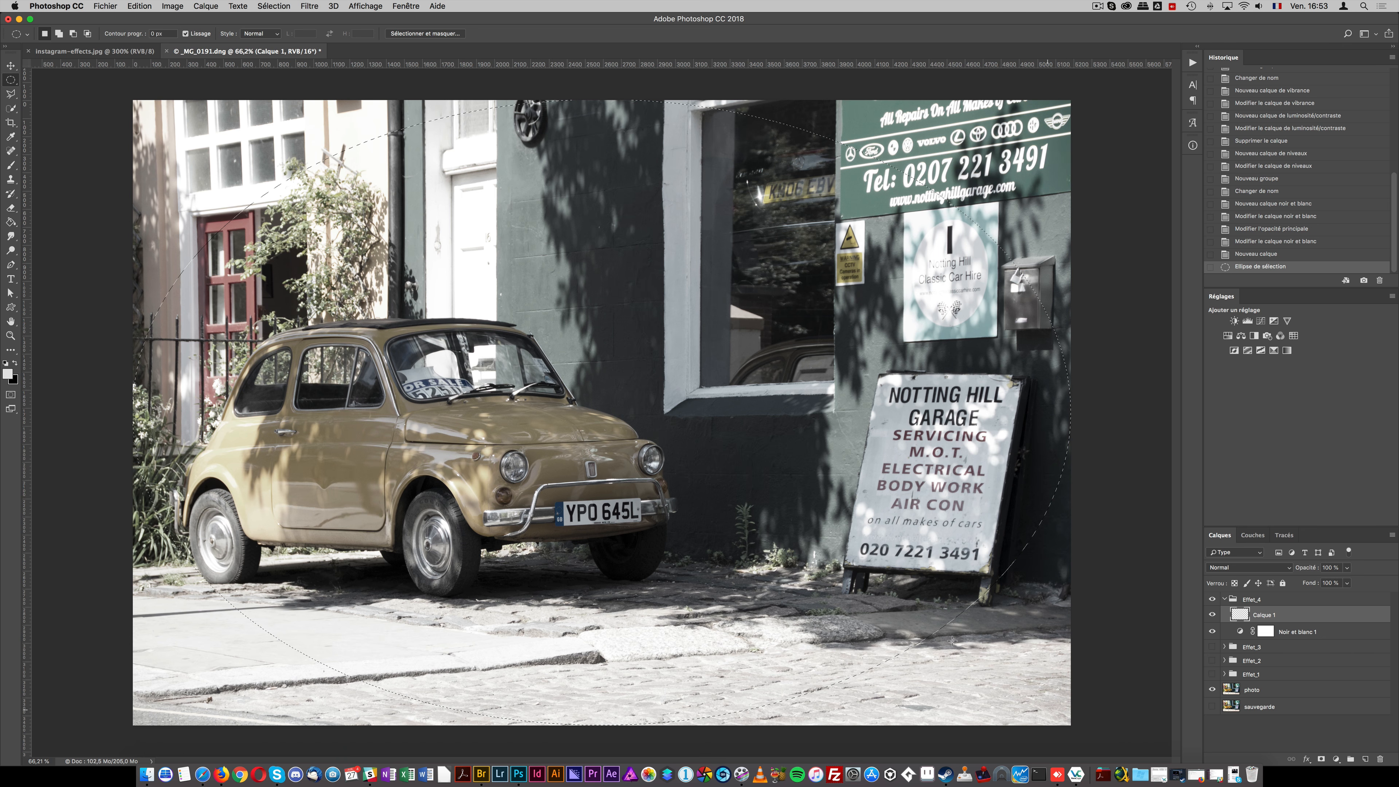
{"action": "left_click", "coordinate": [267, 7]}
{"action": "left_click", "coordinate": [275, 50]}
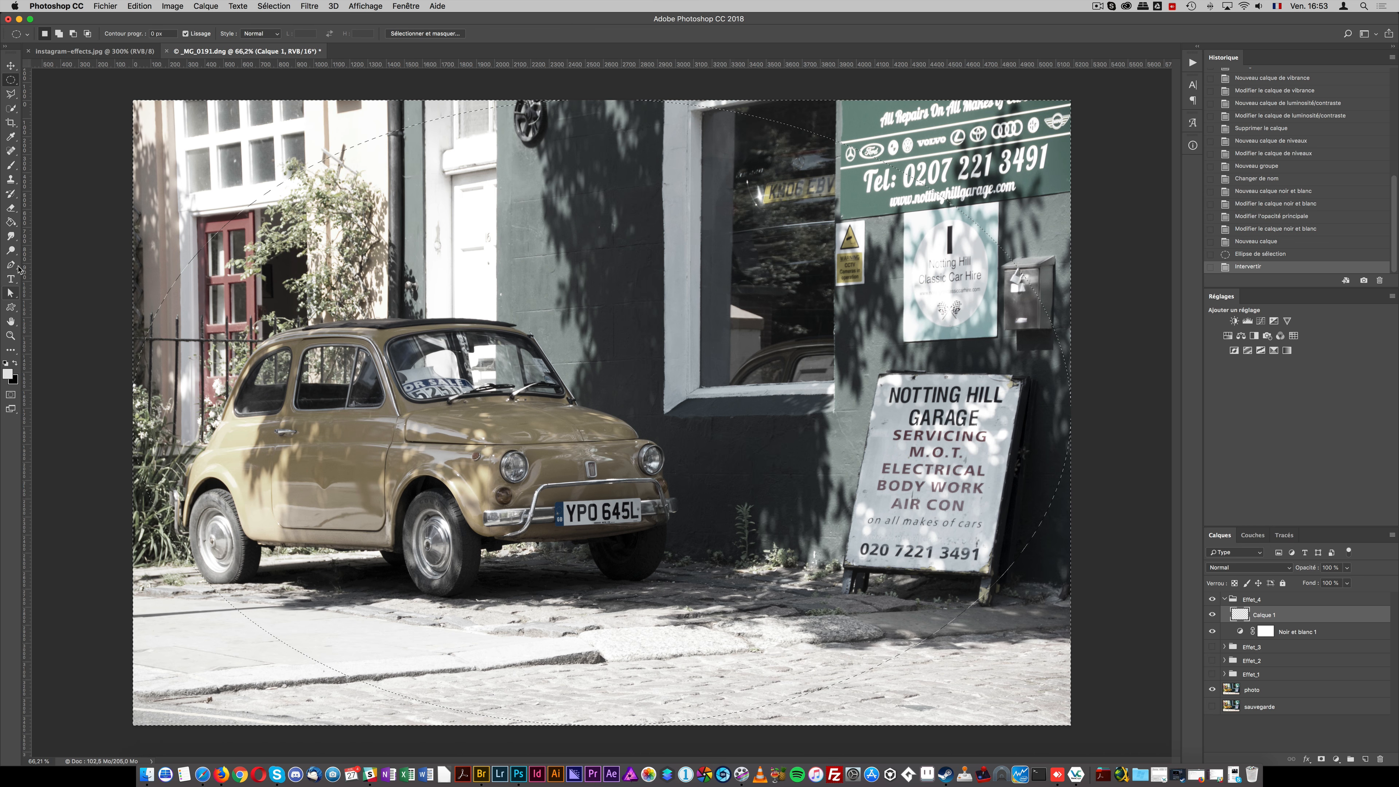
- Fill the inverted selection outside the ellipse with black (000000) using the Paint Bucket and deselect
{"action": "left_click", "coordinate": [11, 222]}
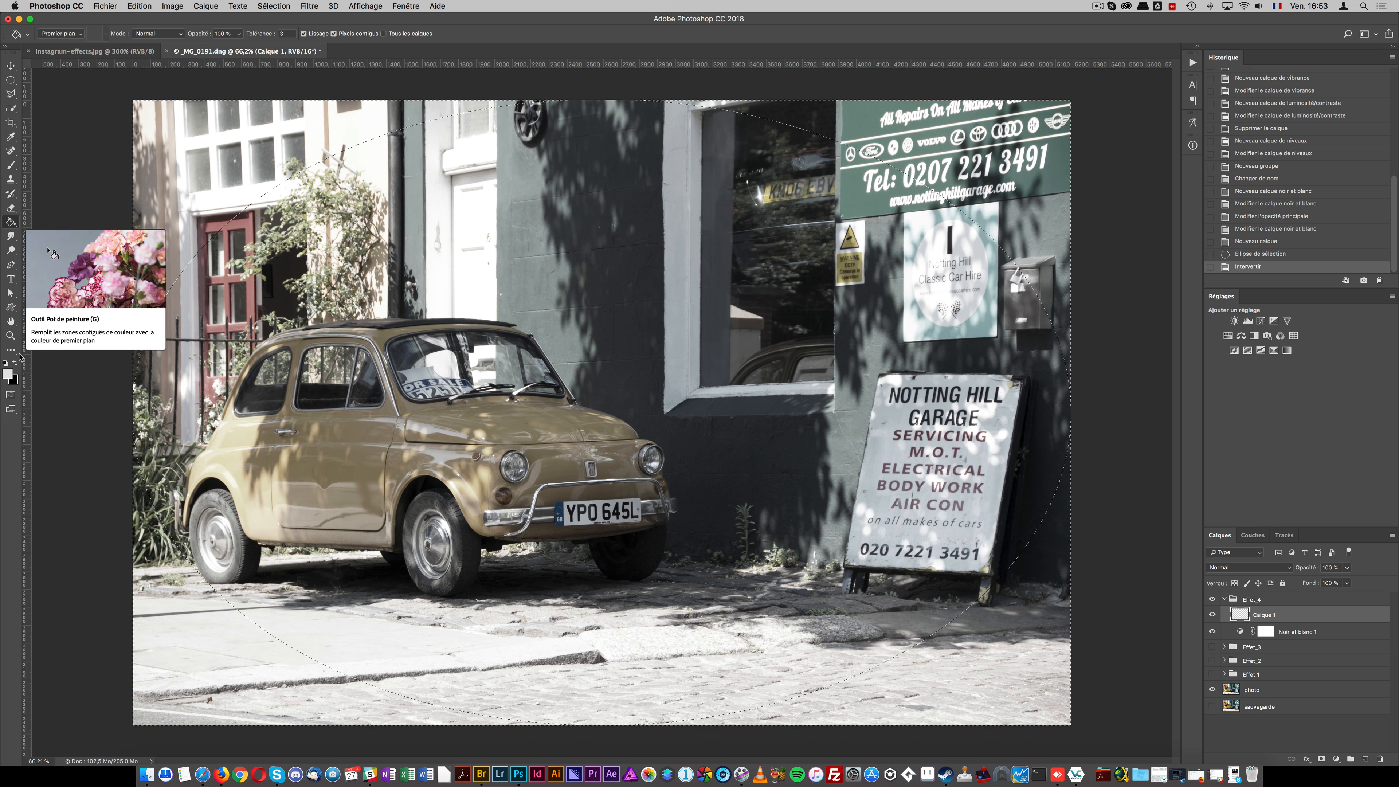
{"action": "left_click", "coordinate": [15, 364]}
{"action": "left_click", "coordinate": [7, 374]}
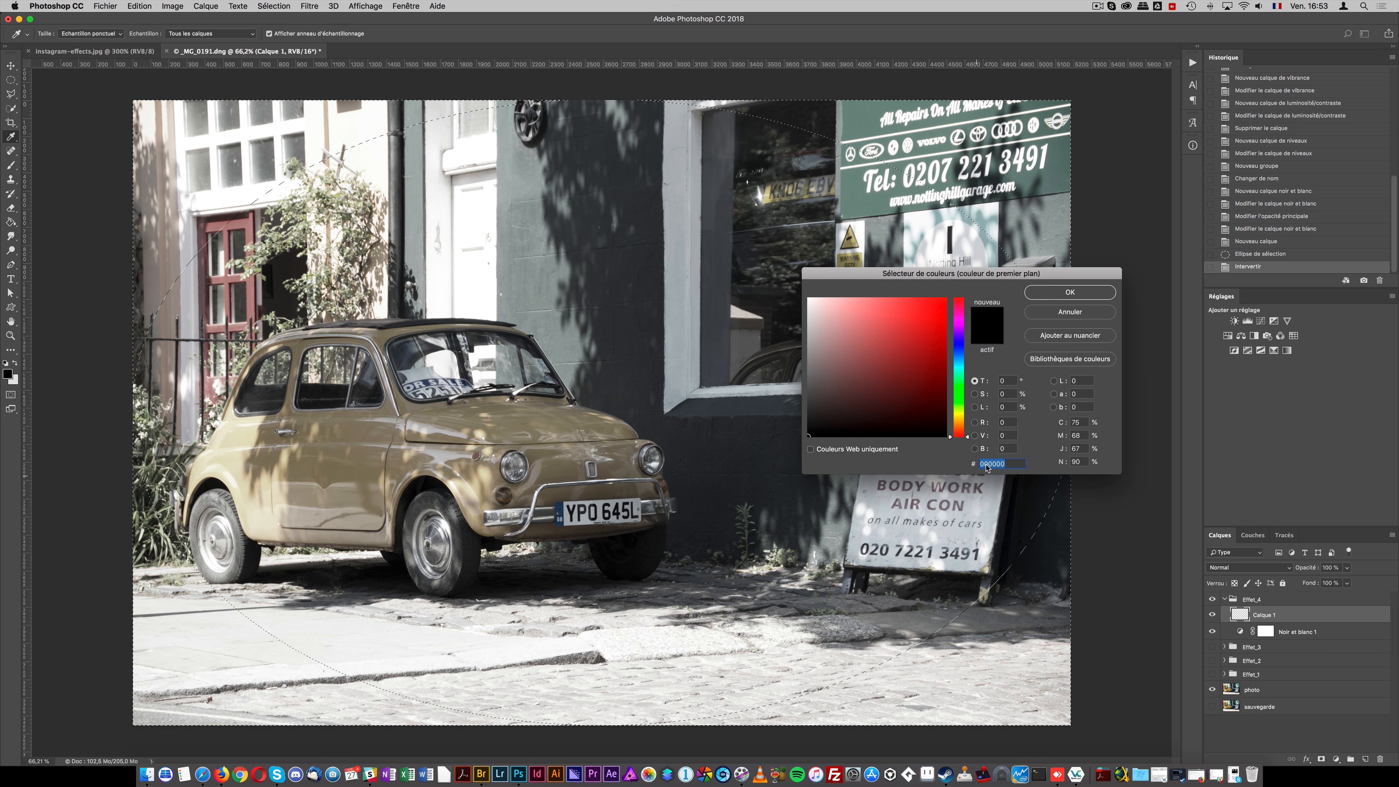
{"action": "key", "text": "Return"}
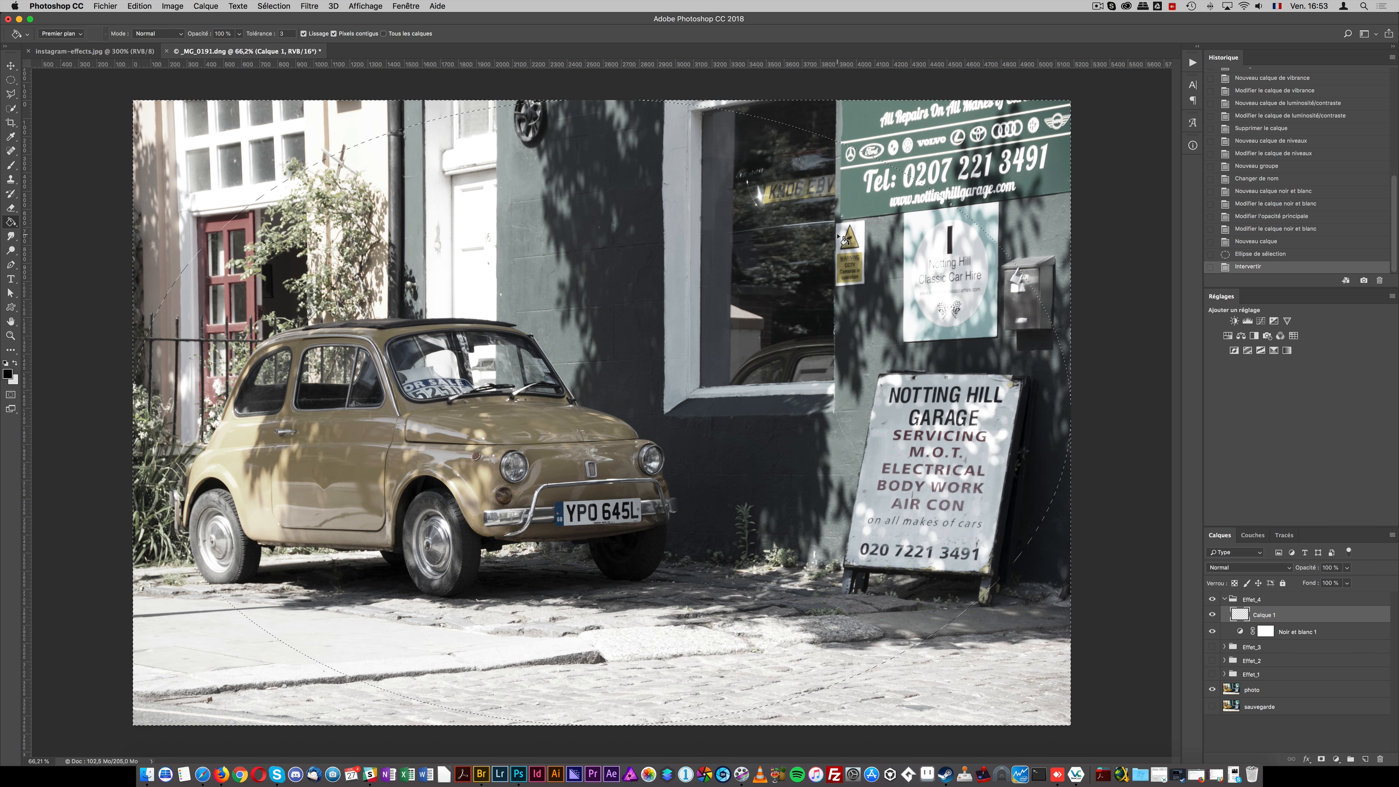
{"action": "left_click", "coordinate": [926, 165]}
{"action": "key", "text": "super+d"}
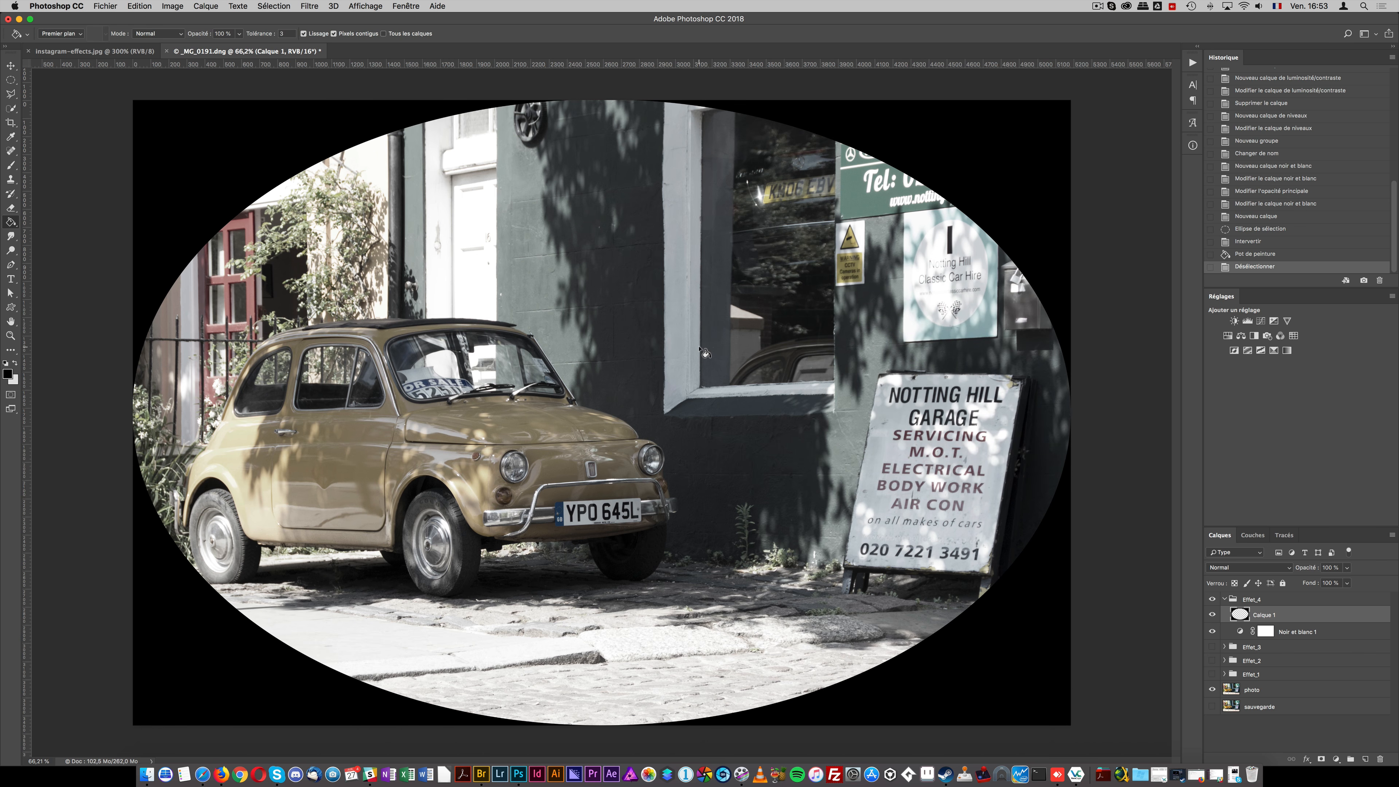
- Apply a Gaussian blur with a very large radius to the black frame layer to soften it into a vignette
{"action": "left_click", "coordinate": [309, 6]}
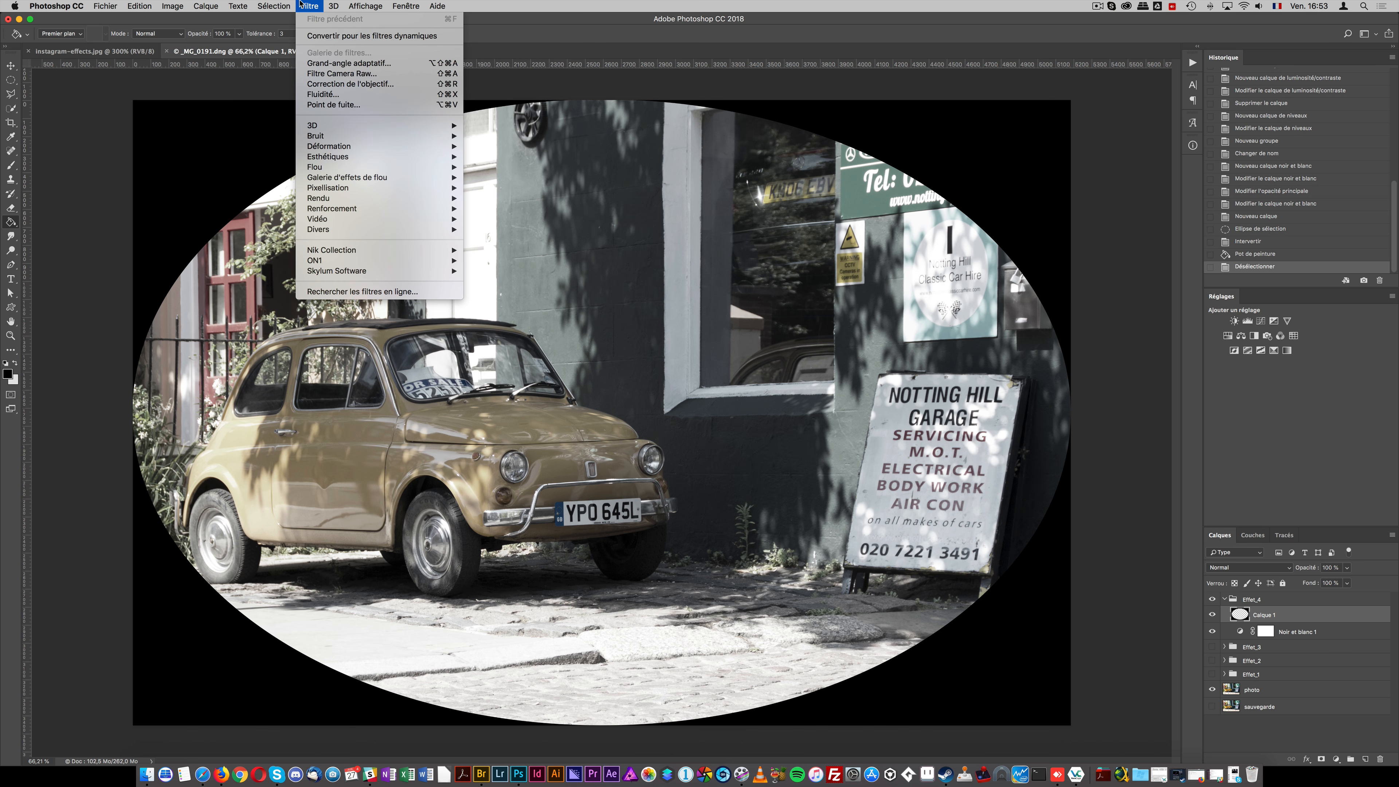
{"action": "mouse_move", "coordinate": [365, 168]}
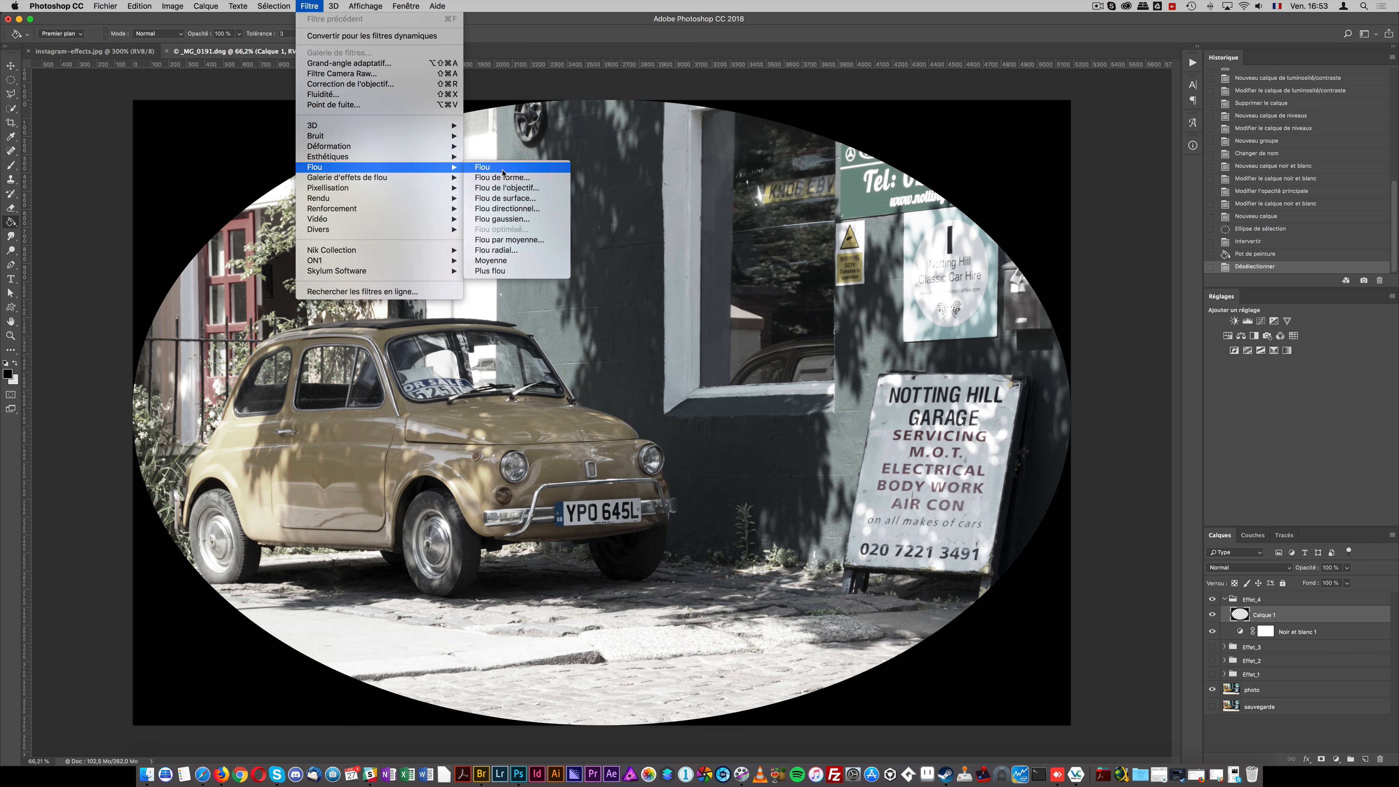
{"action": "left_click", "coordinate": [514, 219]}
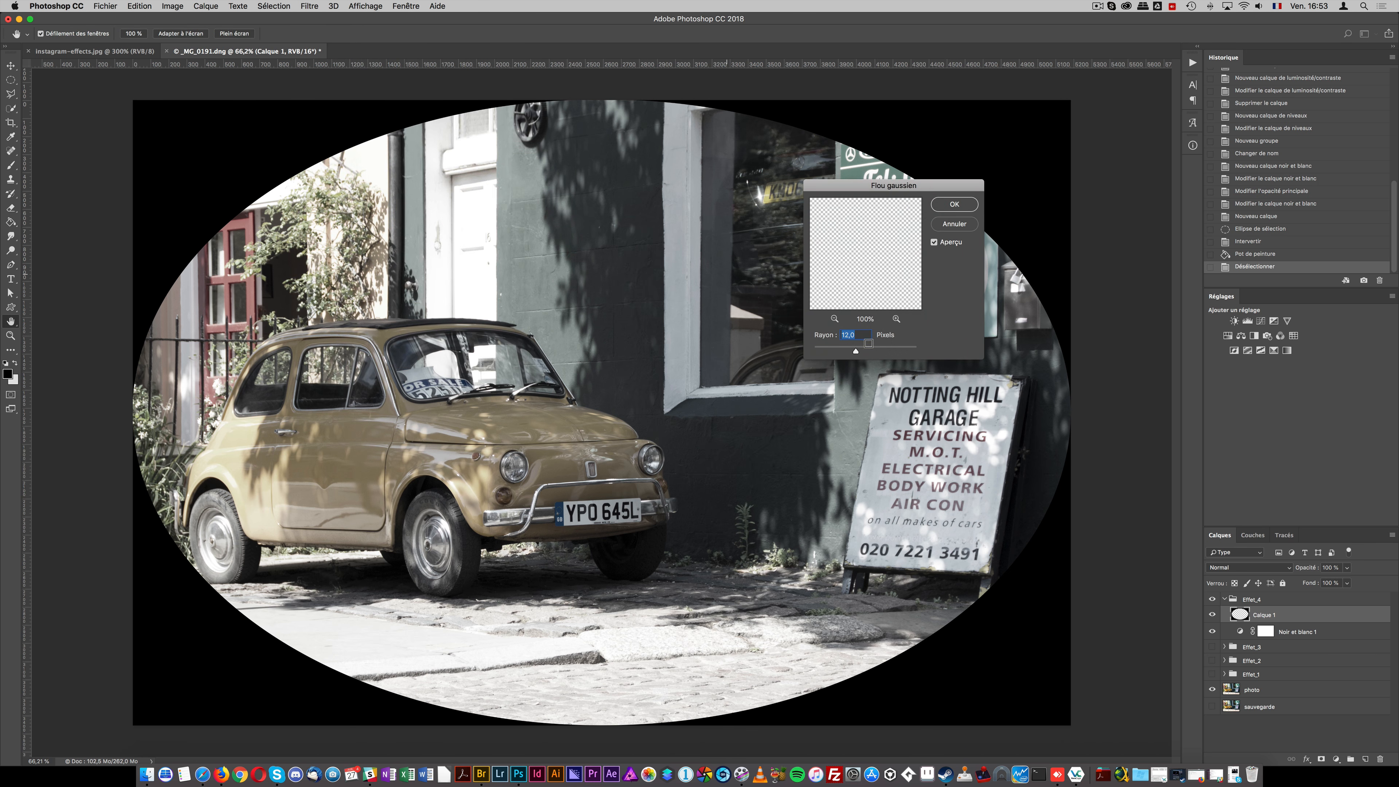
{"action": "left_click", "coordinate": [895, 357]}
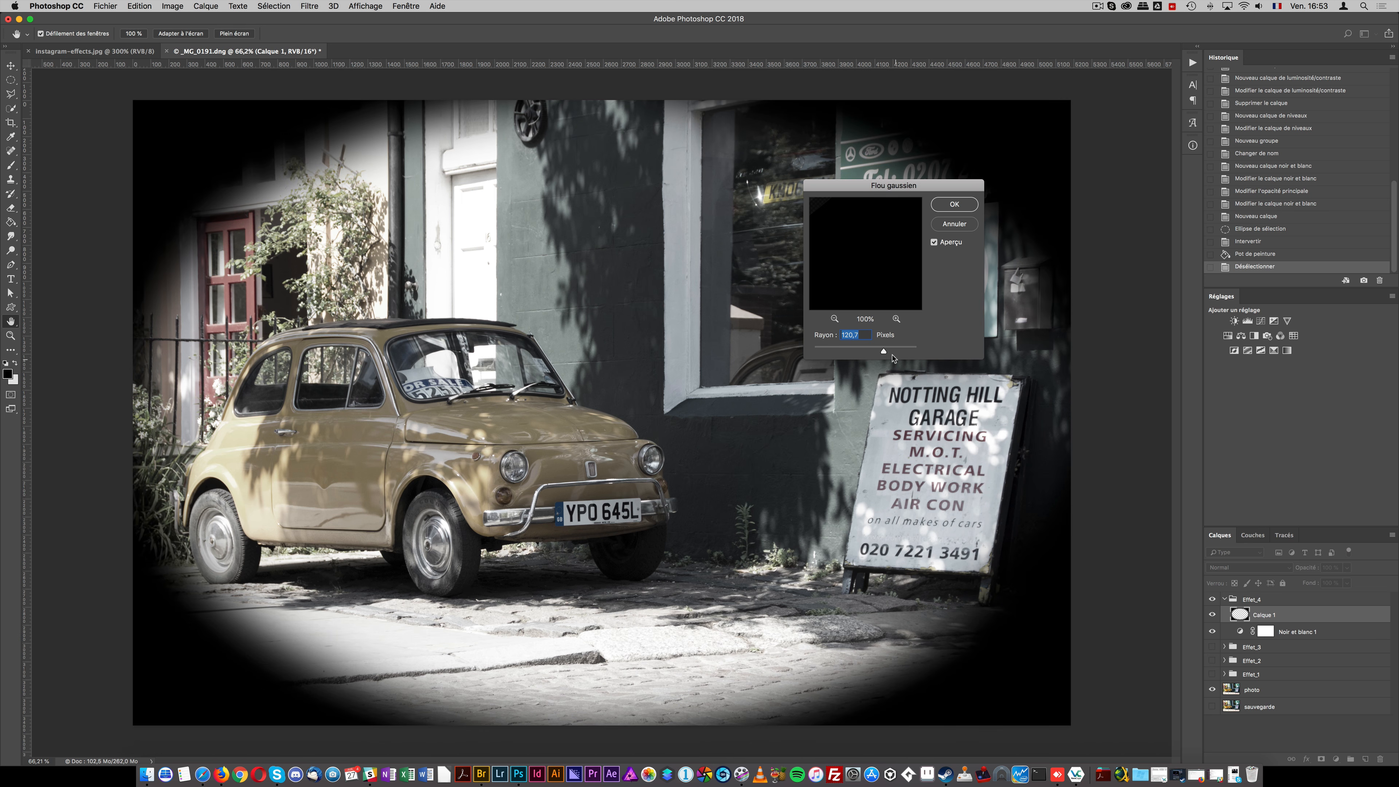
{"action": "left_click", "coordinate": [906, 356]}
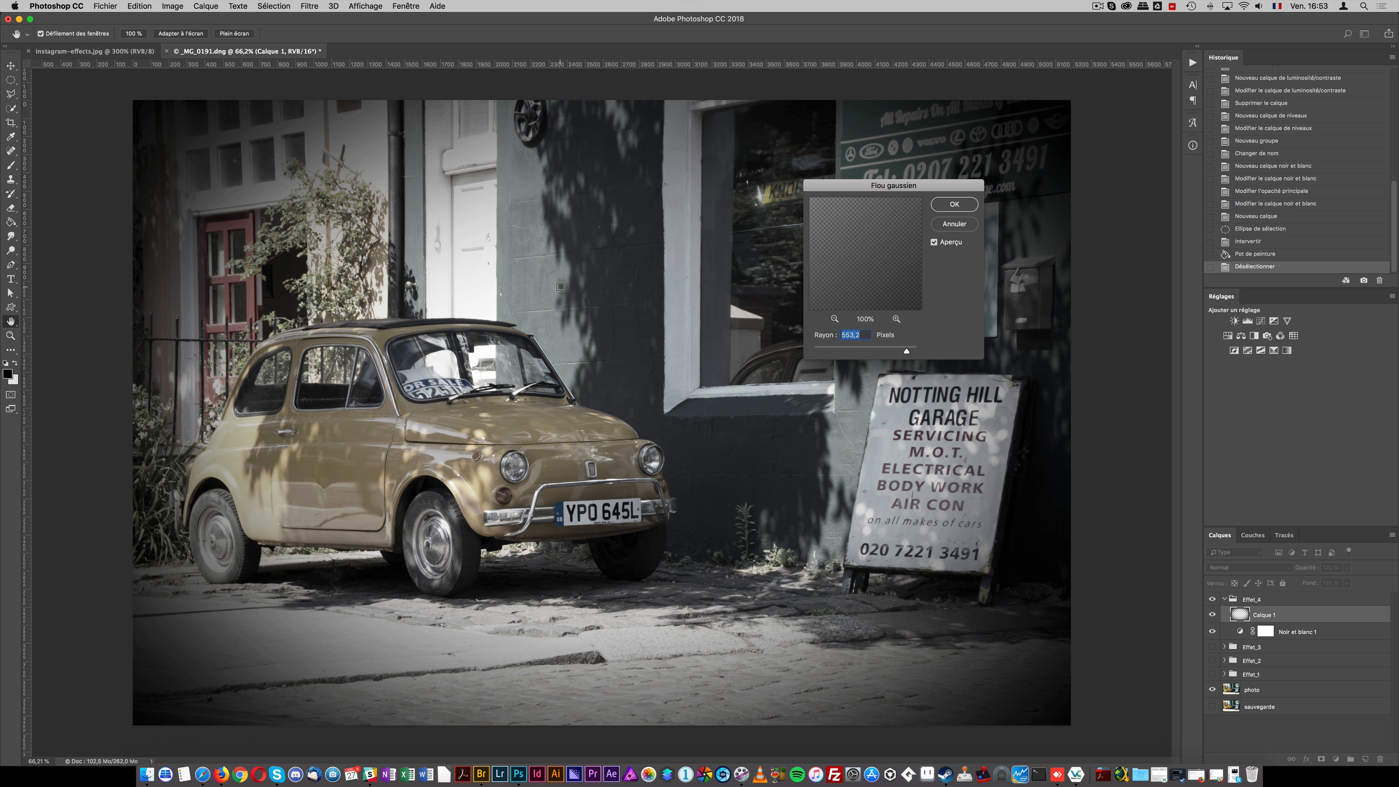
{"action": "left_click_drag", "start_coordinate": [906, 353], "coordinate": [904, 353]}
{"action": "left_click", "coordinate": [955, 204]}
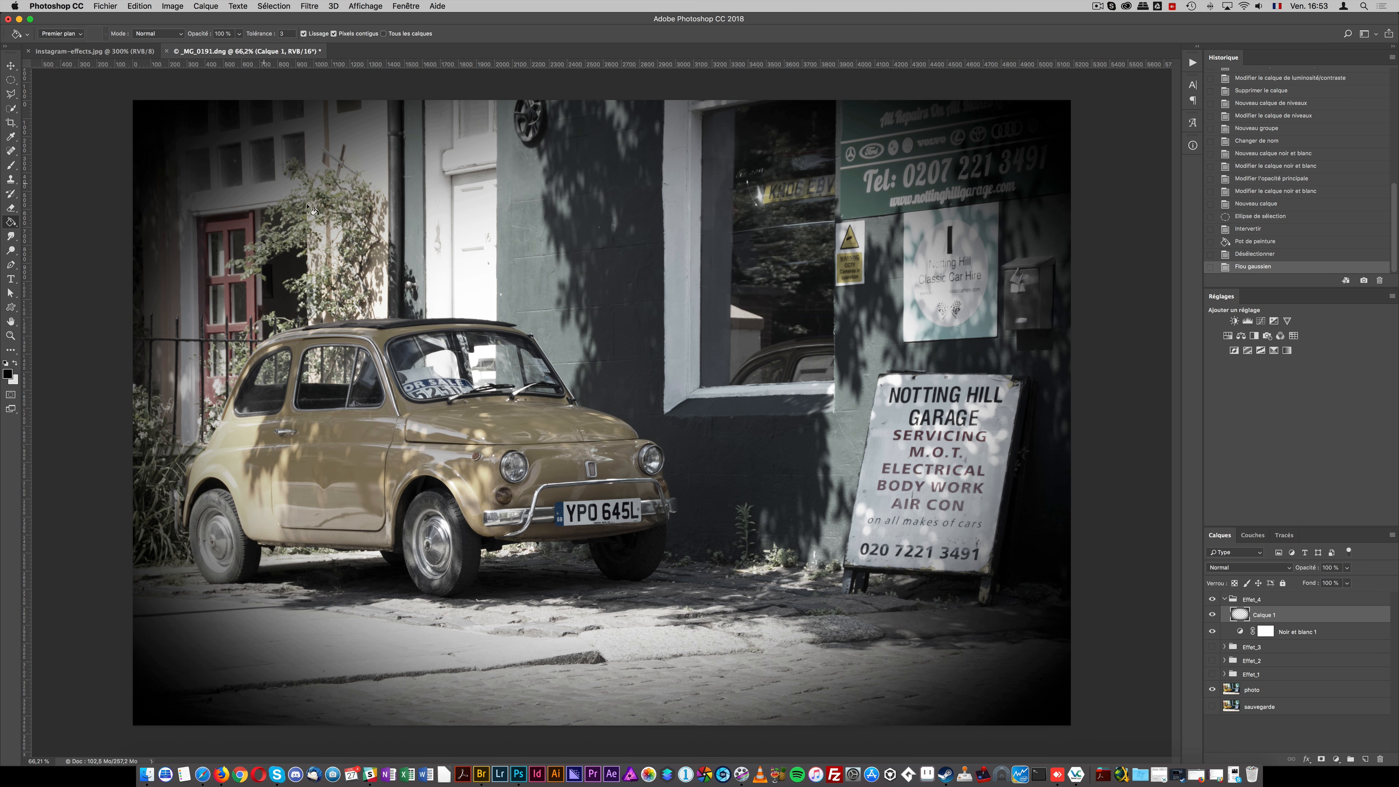
- Scale the vignette layer from its centre to about 108.6% and compare the photo with and without Effet_4
{"action": "key", "text": "super+t"}
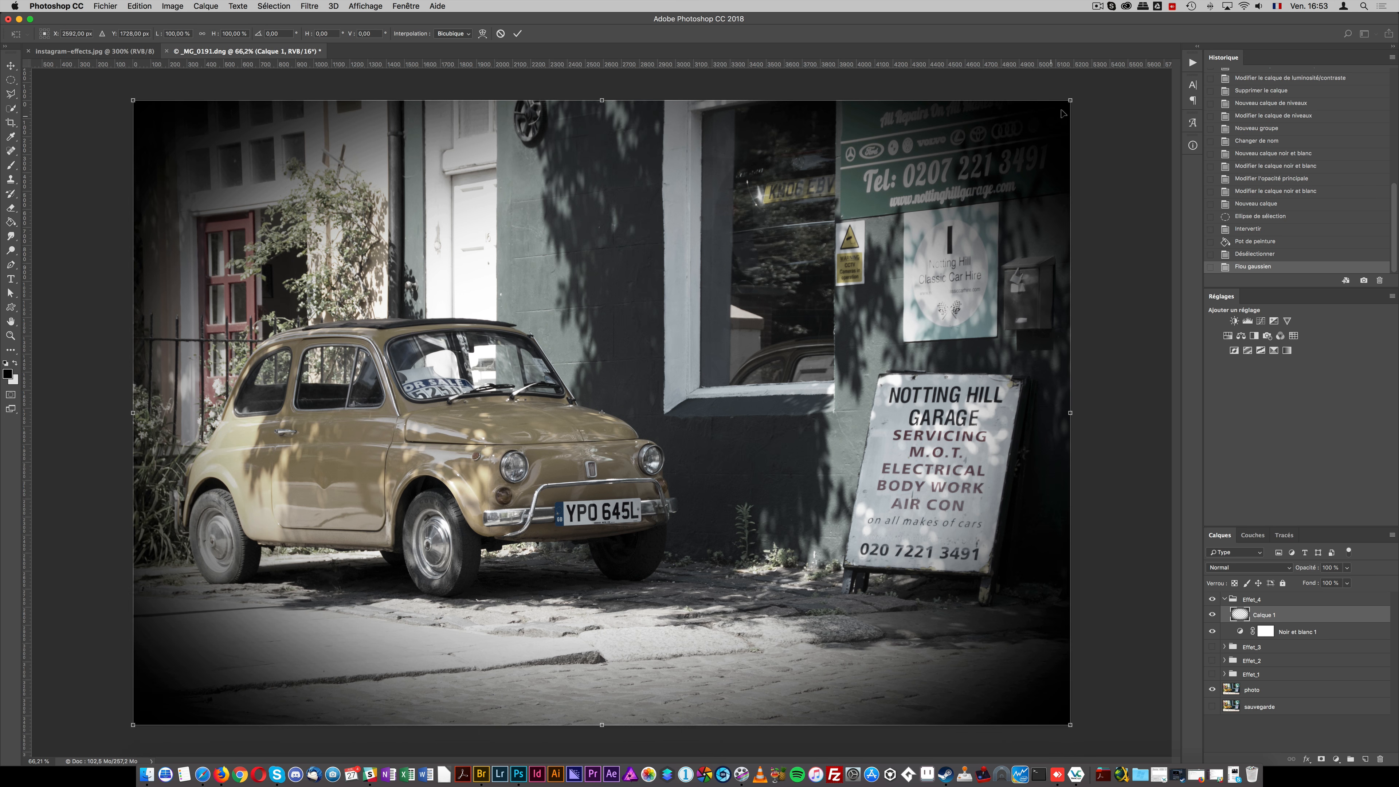
{"action": "left_click_drag", "start_coordinate": [1067, 100], "coordinate": [1108, 74]}
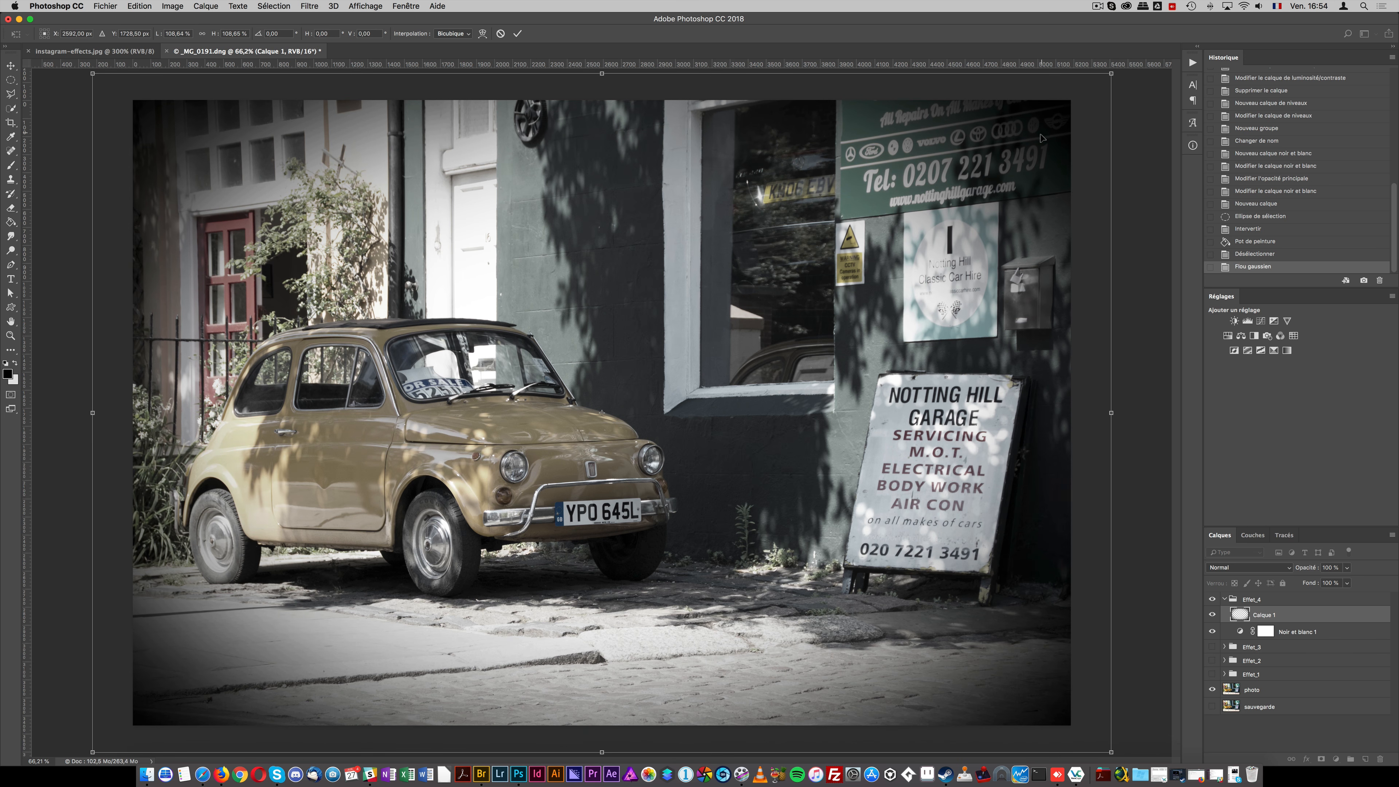
{"action": "key", "text": "Return"}
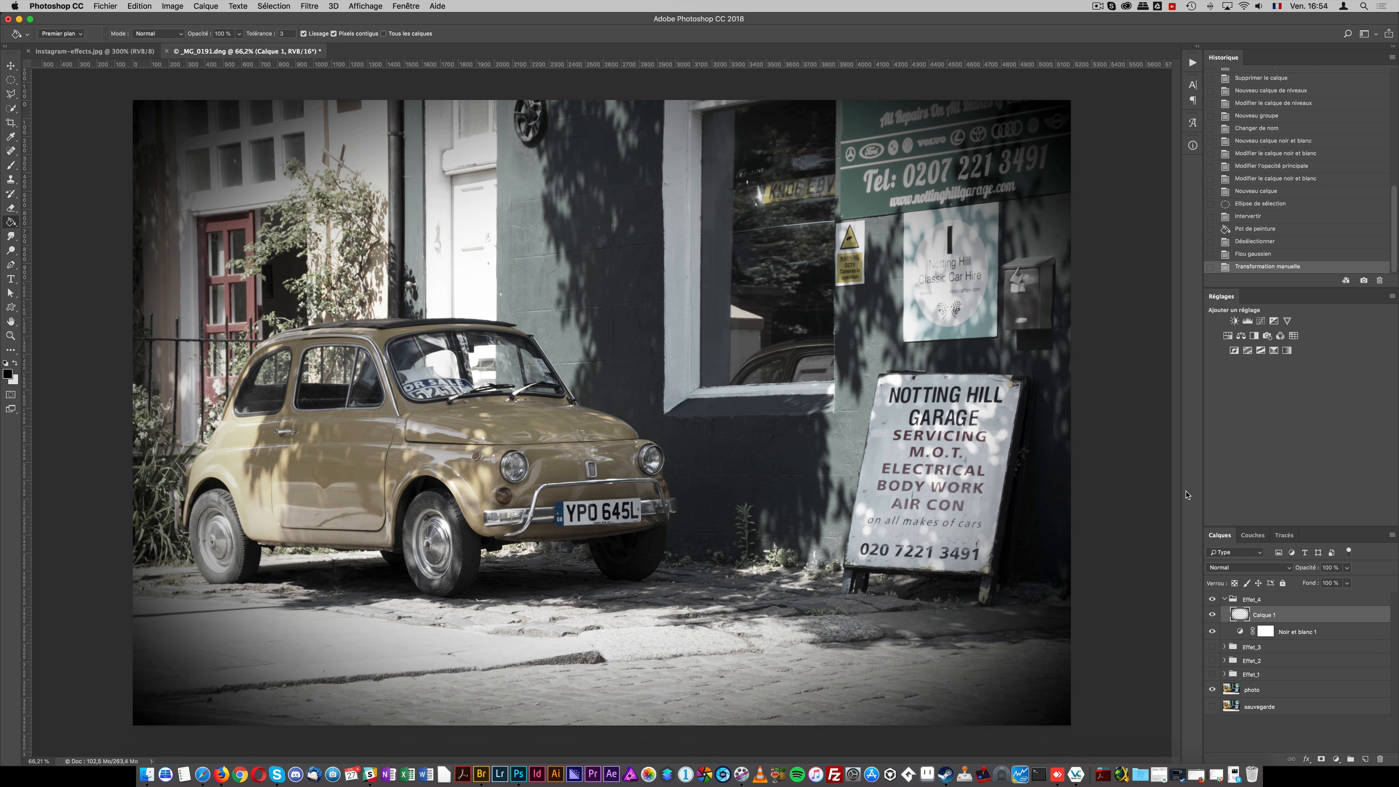
{"action": "left_click", "coordinate": [1214, 600]}
{"action": "left_click", "coordinate": [1213, 600]}
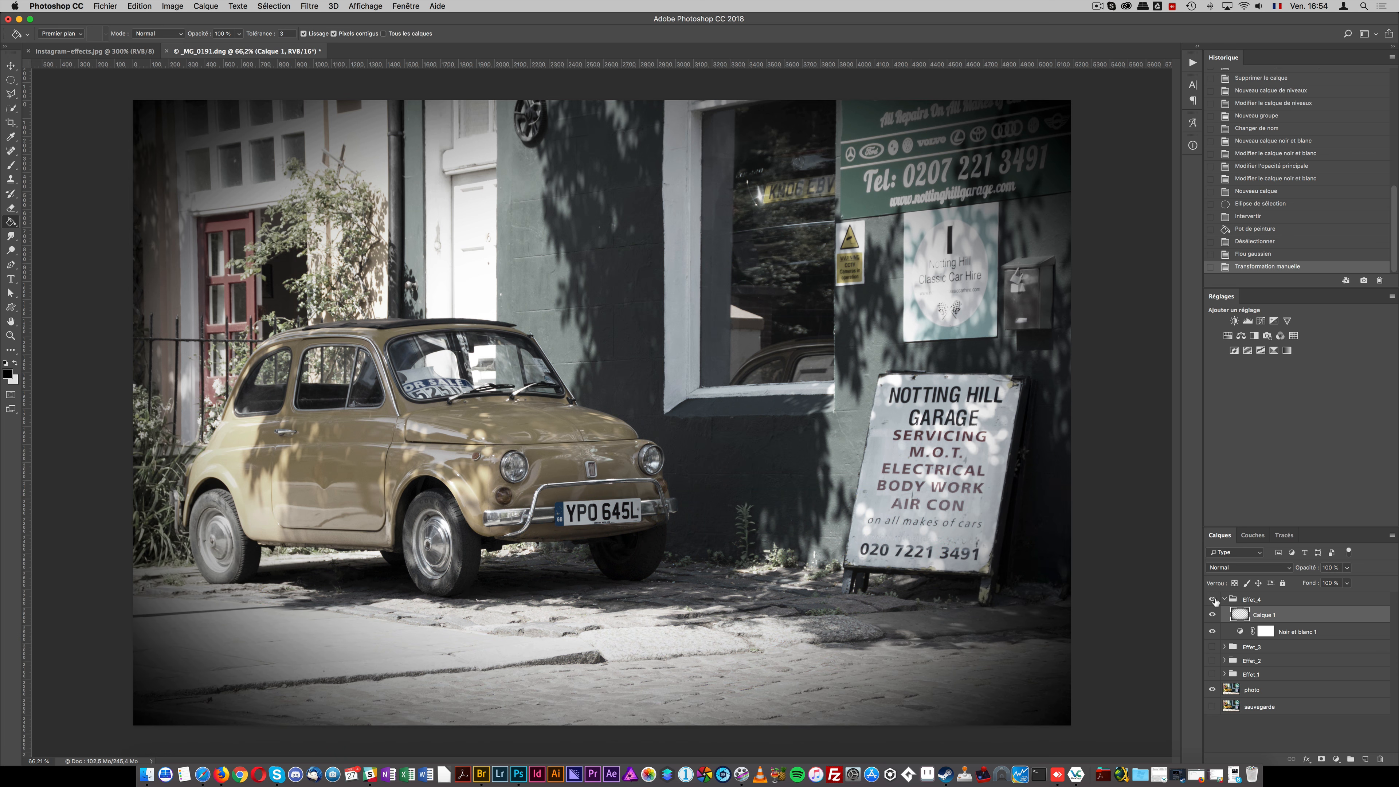
- Raise the reds of Effet_4's Black & White adjustment to about 182
{"action": "double_click", "coordinate": [1241, 630]}
{"action": "left_click_drag", "start_coordinate": [1018, 224], "coordinate": [1074, 230]}
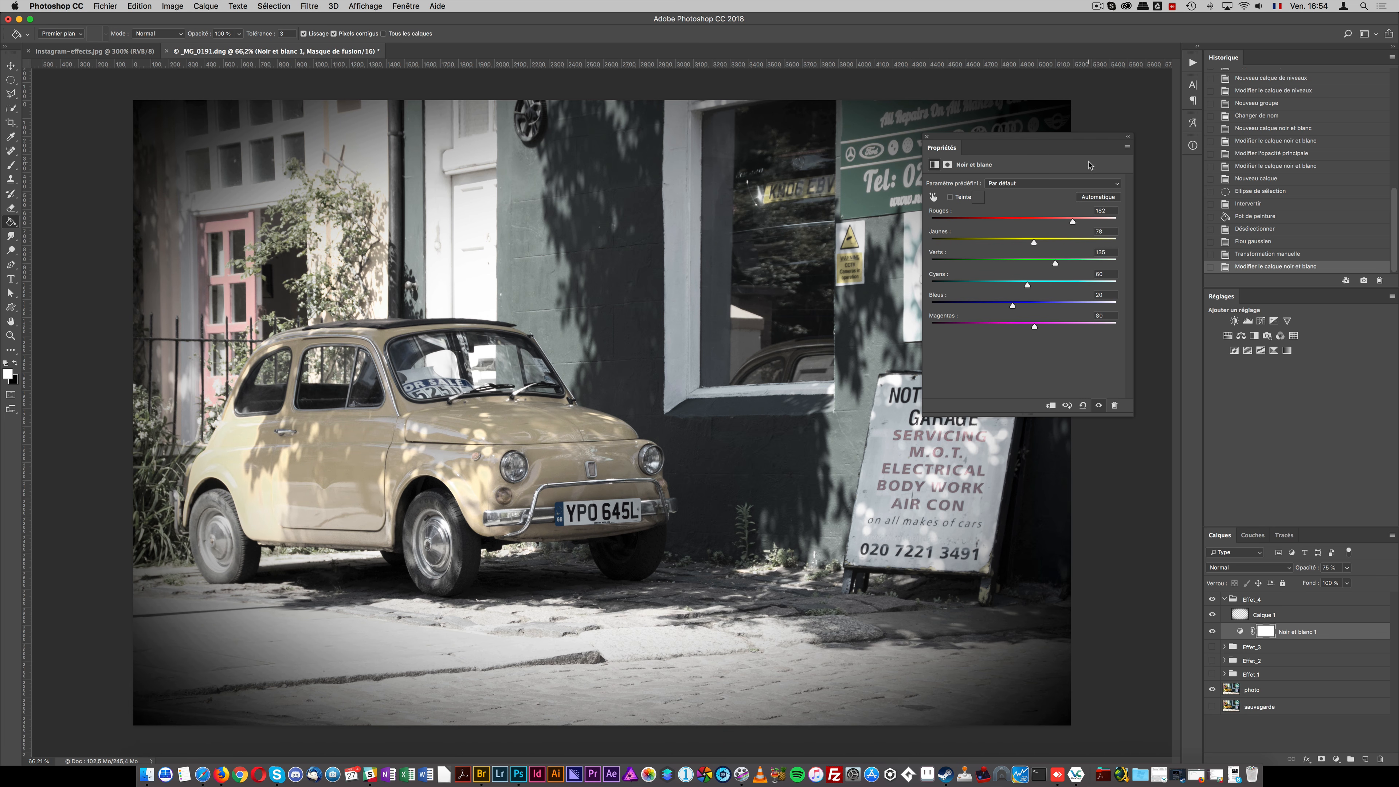
- Collapse the Effet_4 group and compare its look with Effet_3 and the original photo
{"action": "left_click", "coordinate": [1212, 598]}
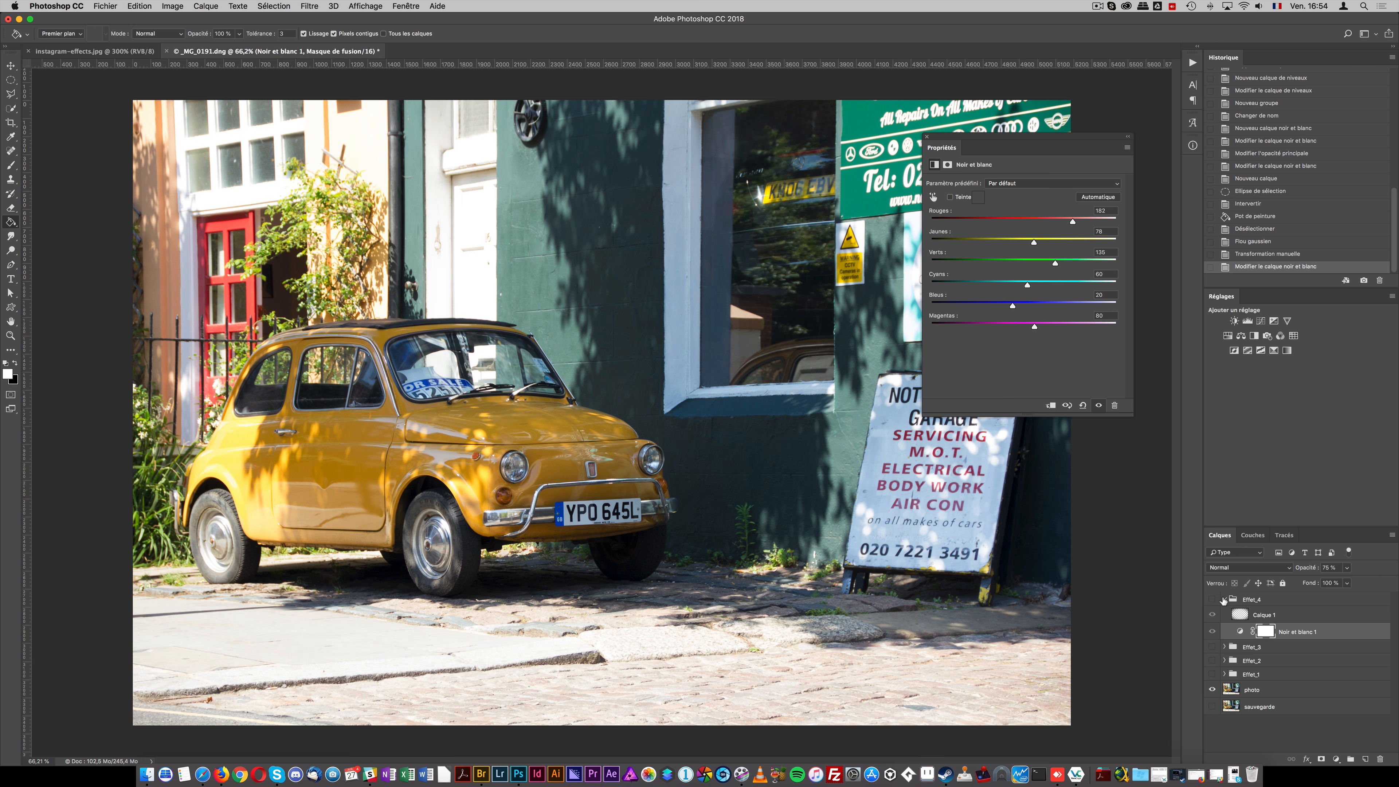
{"action": "left_click", "coordinate": [1223, 599]}
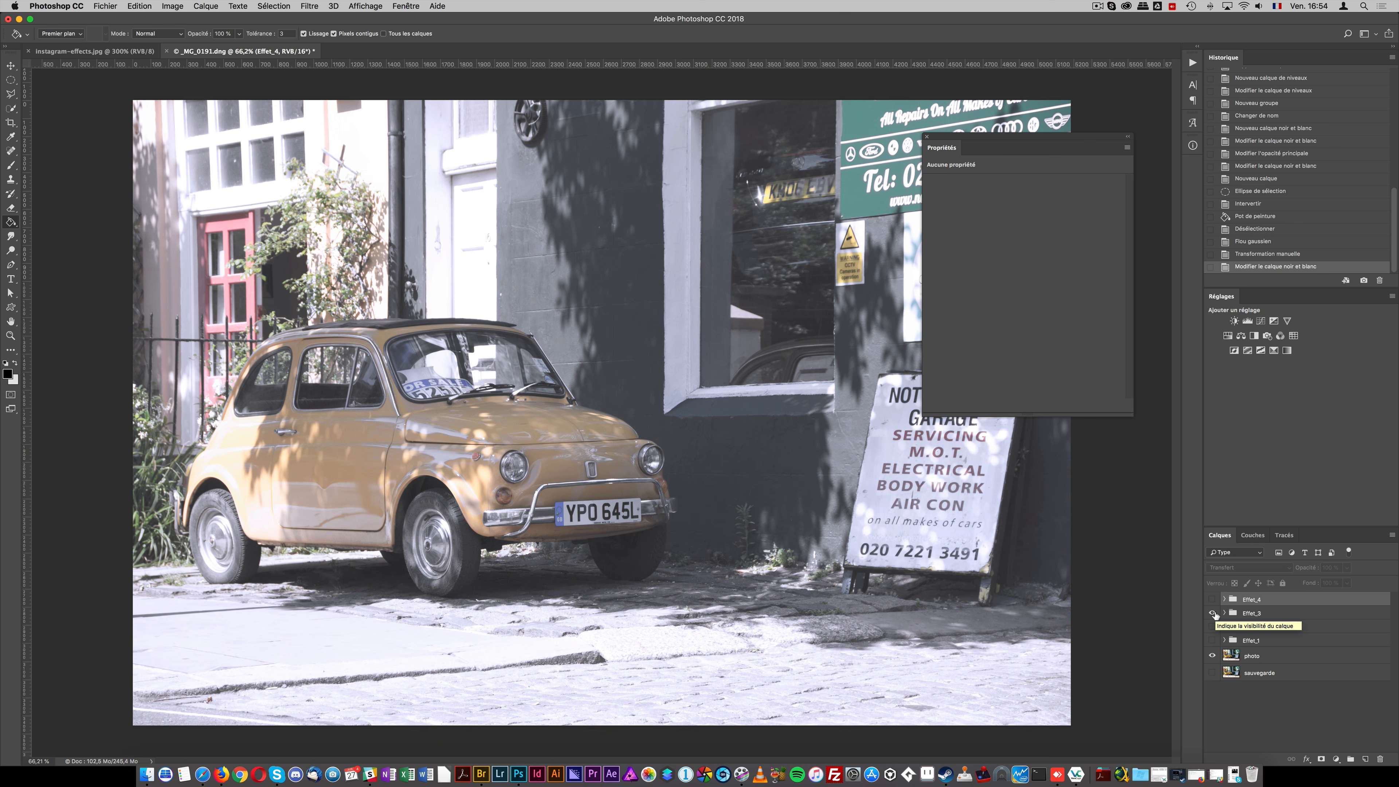
{"action": "left_click", "coordinate": [1212, 613]}
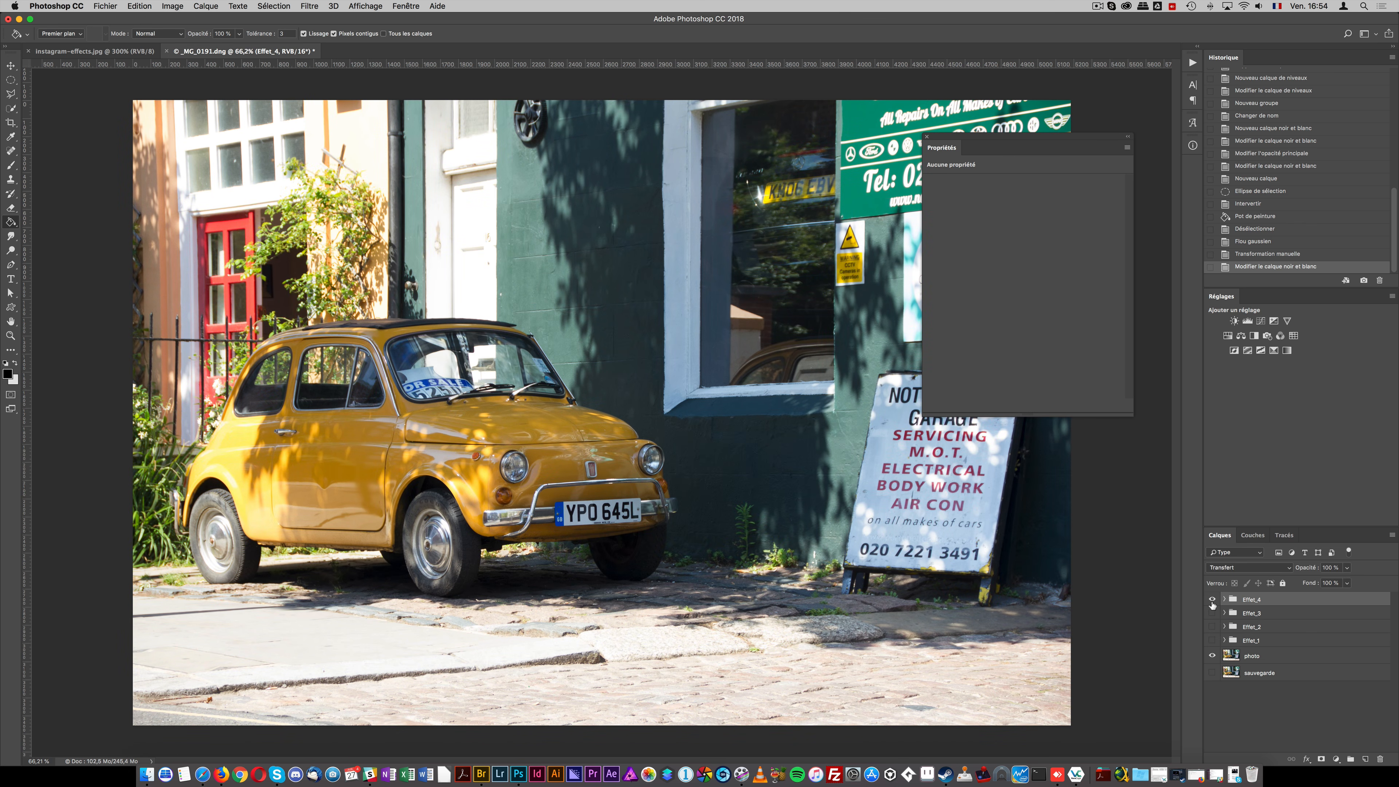
{"action": "left_click", "coordinate": [1212, 599]}
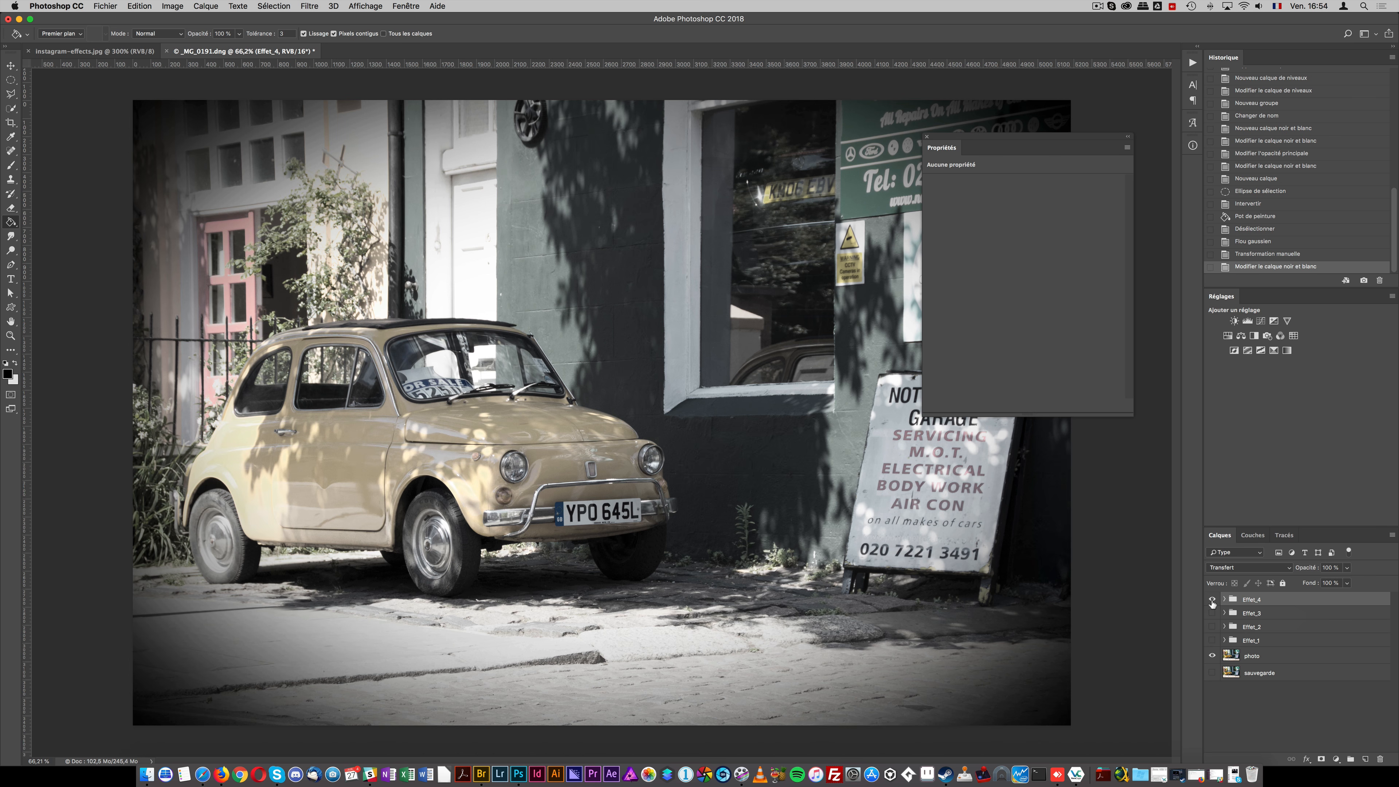
- Hide Effet_4 and create a new layer group named Effet_5 above it
{"action": "left_click", "coordinate": [1212, 601]}
{"action": "left_click", "coordinate": [1350, 759]}
{"action": "double_click", "coordinate": [1255, 599]}
{"action": "type", "text": "Effet_"}
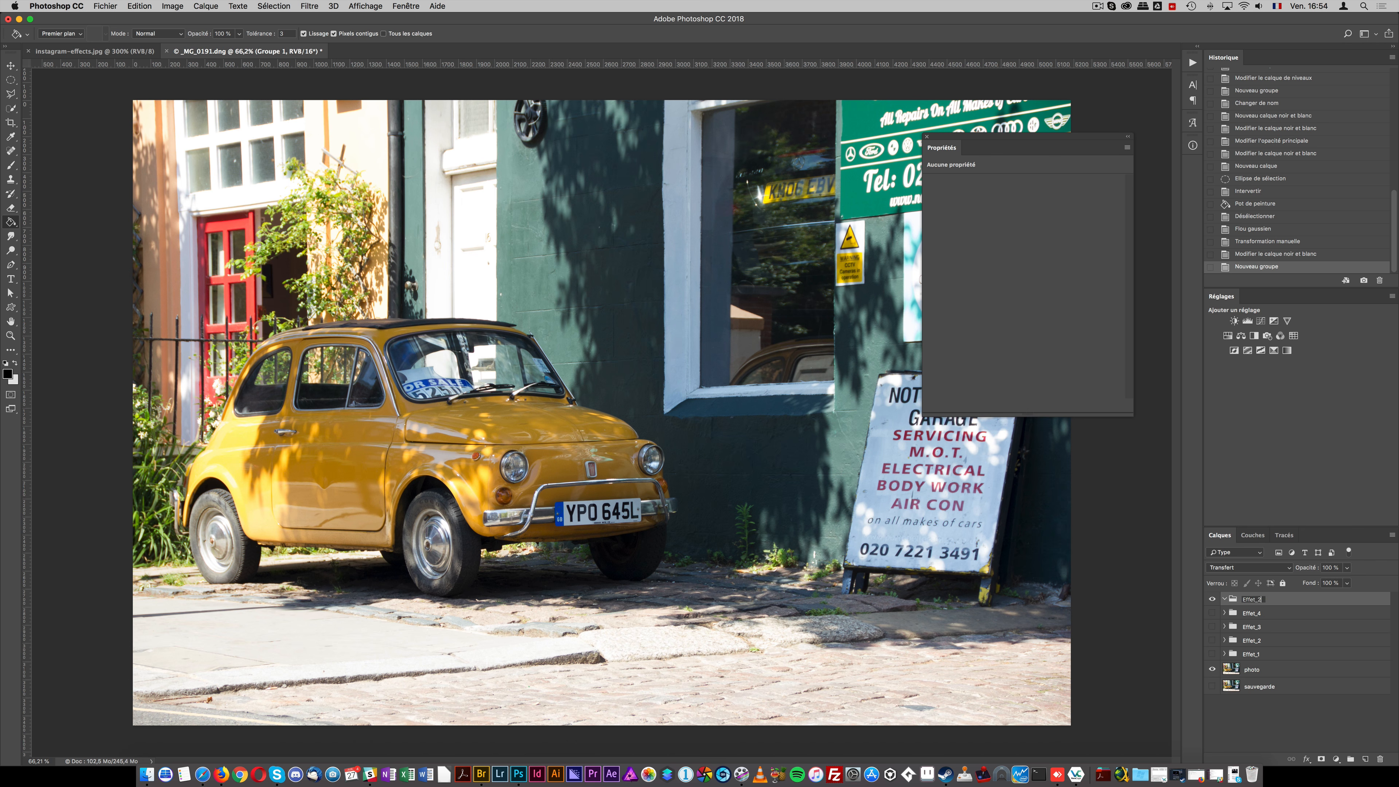
{"action": "type", "text": "5"}
{"action": "key", "text": "Return"}
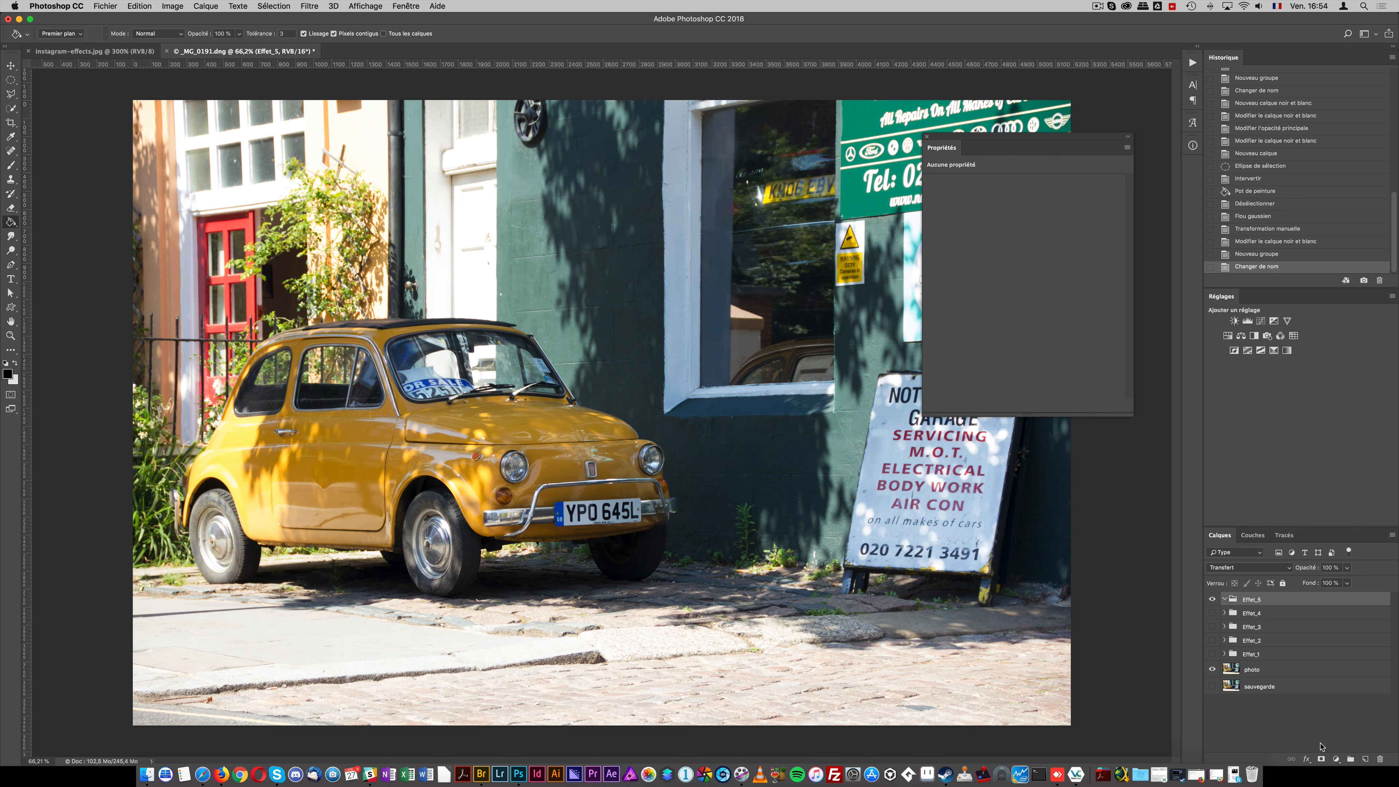
- Add a Curves adjustment layer in Effet_5 with an S-curve, mapping input 60 to 44 and input 188 to about 198
{"action": "left_click", "coordinate": [1336, 759]}
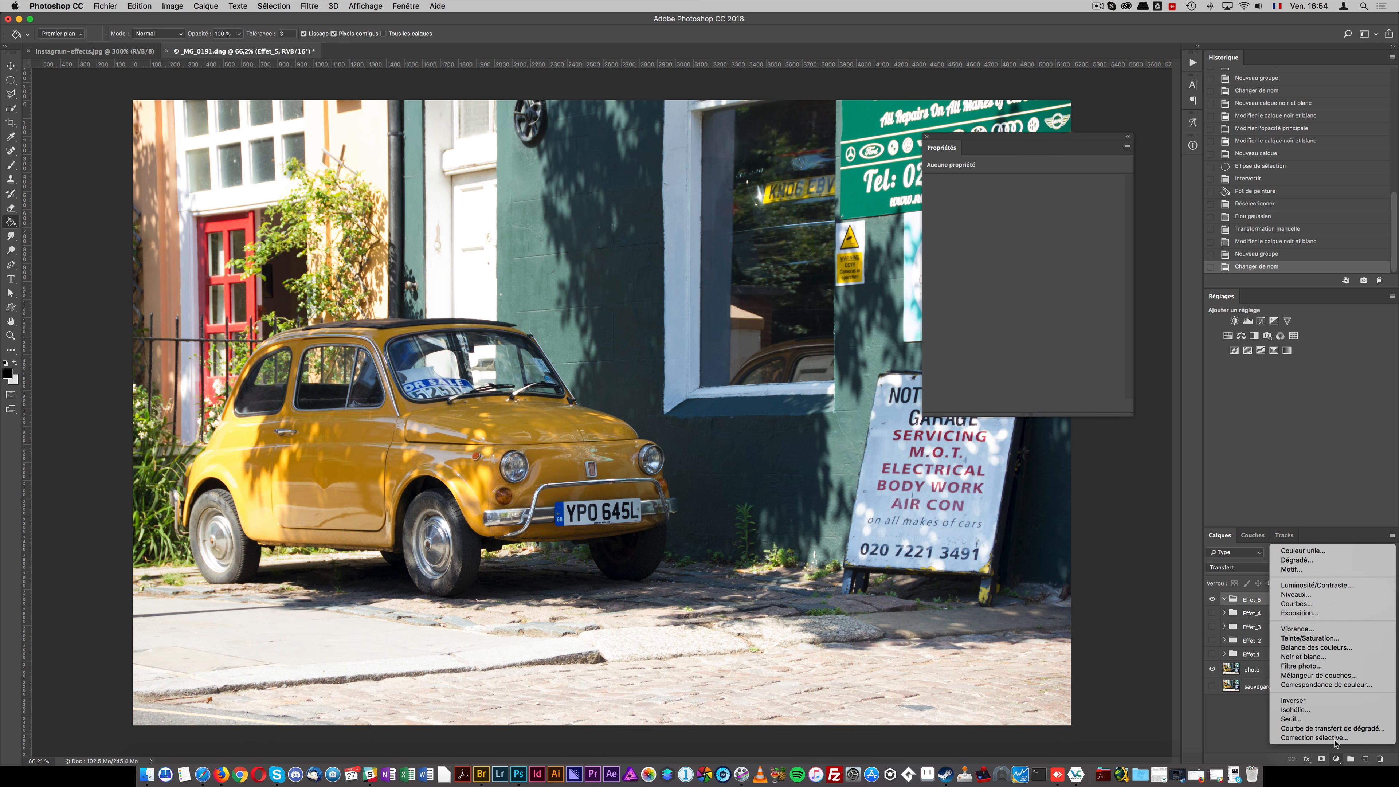
{"action": "left_click", "coordinate": [1320, 608]}
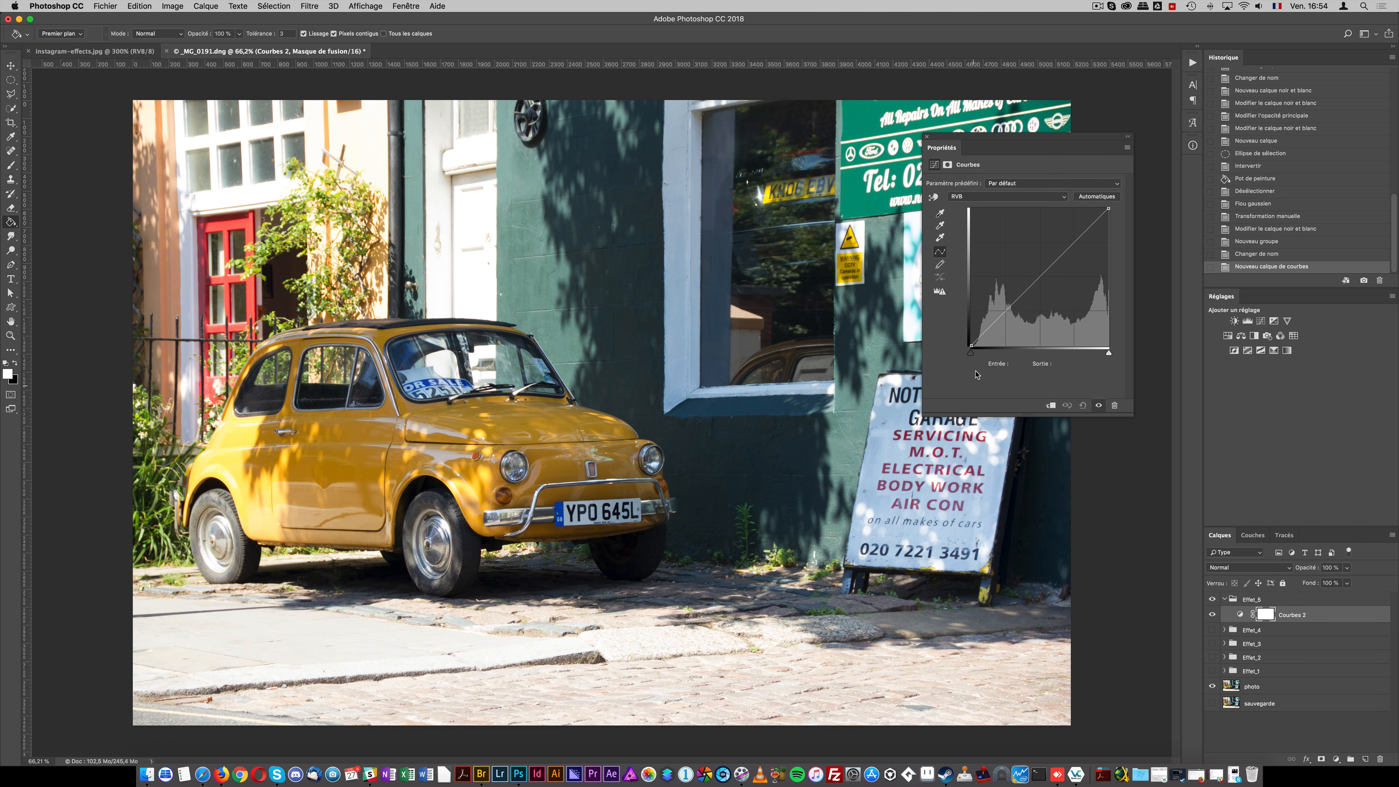
{"action": "left_click", "coordinate": [1003, 317]}
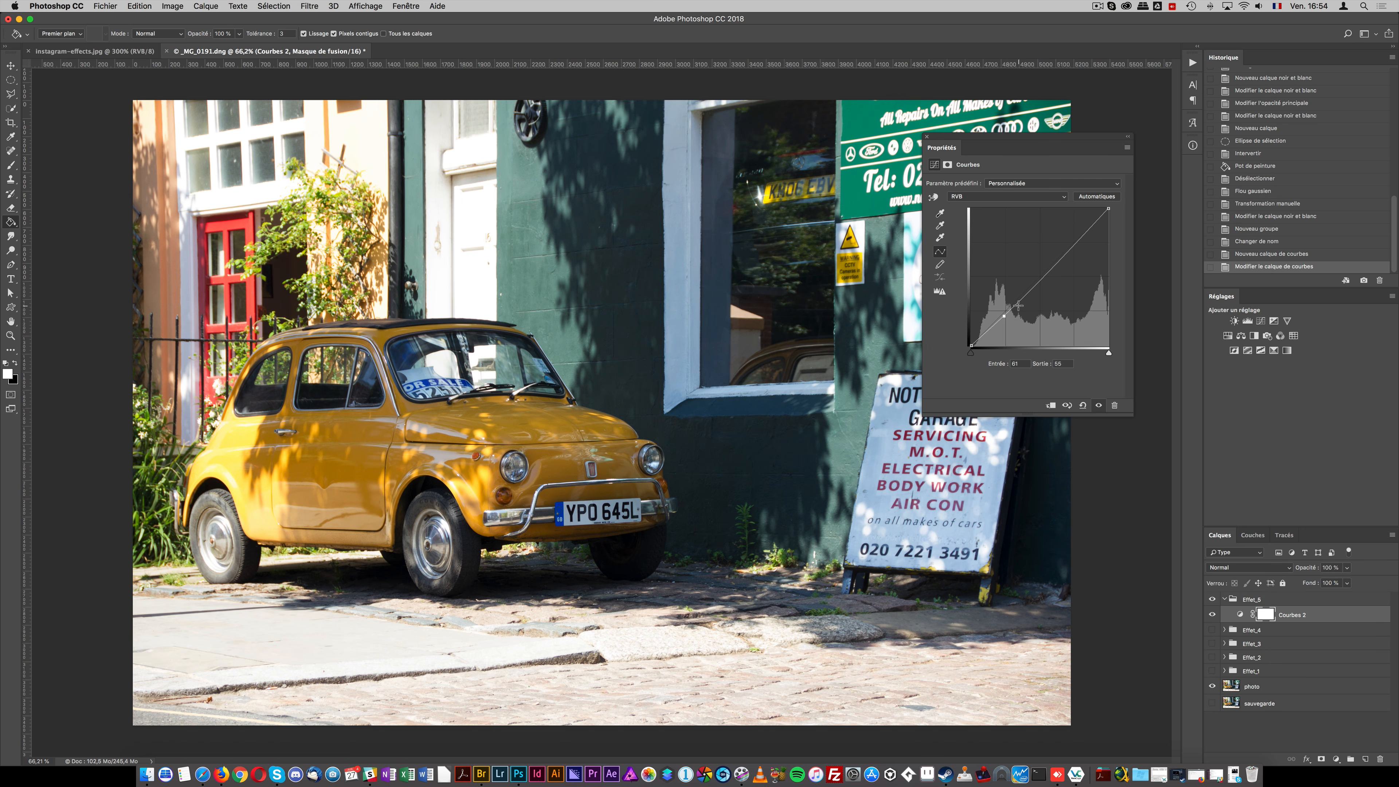
{"action": "left_click_drag", "start_coordinate": [1073, 248], "coordinate": [1070, 240]}
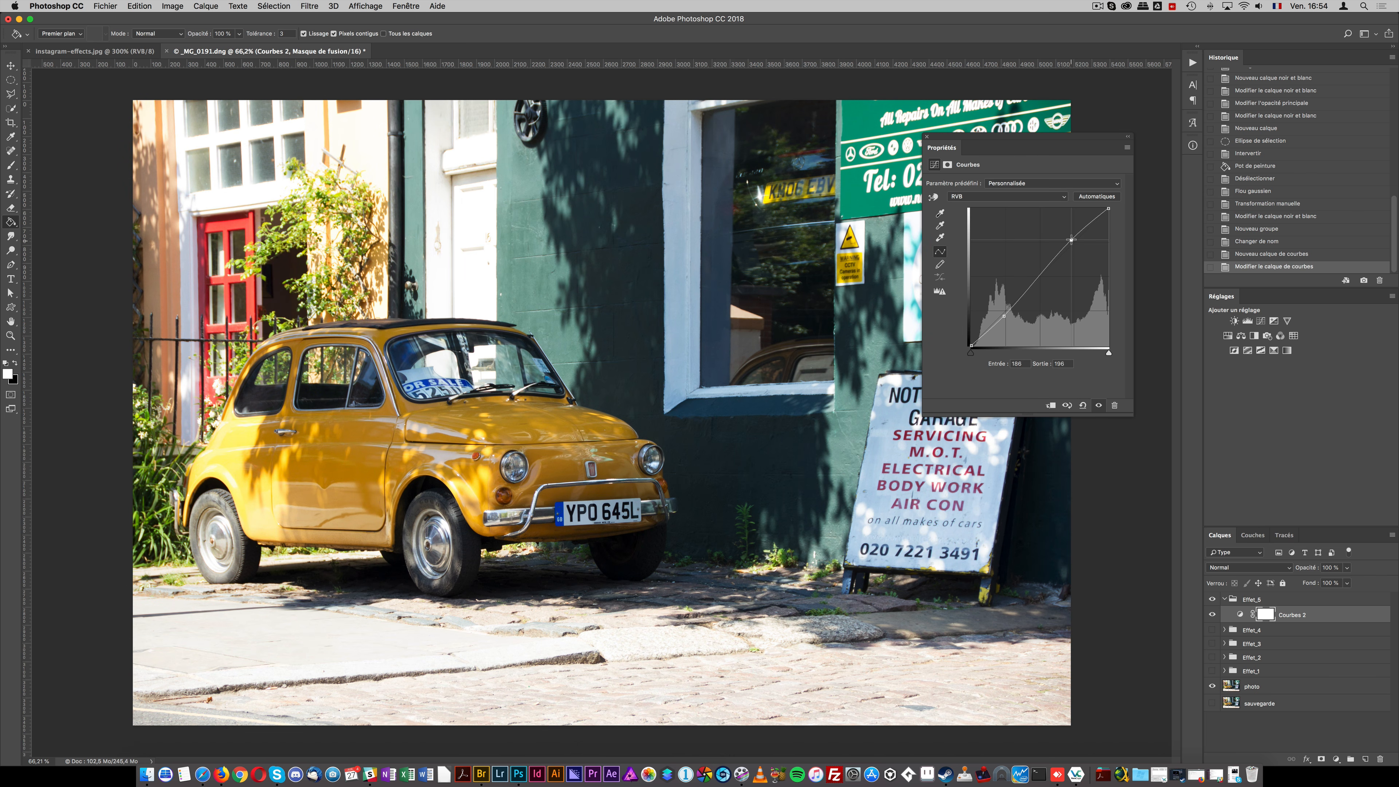
{"action": "left_click_drag", "start_coordinate": [1002, 317], "coordinate": [1002, 322]}
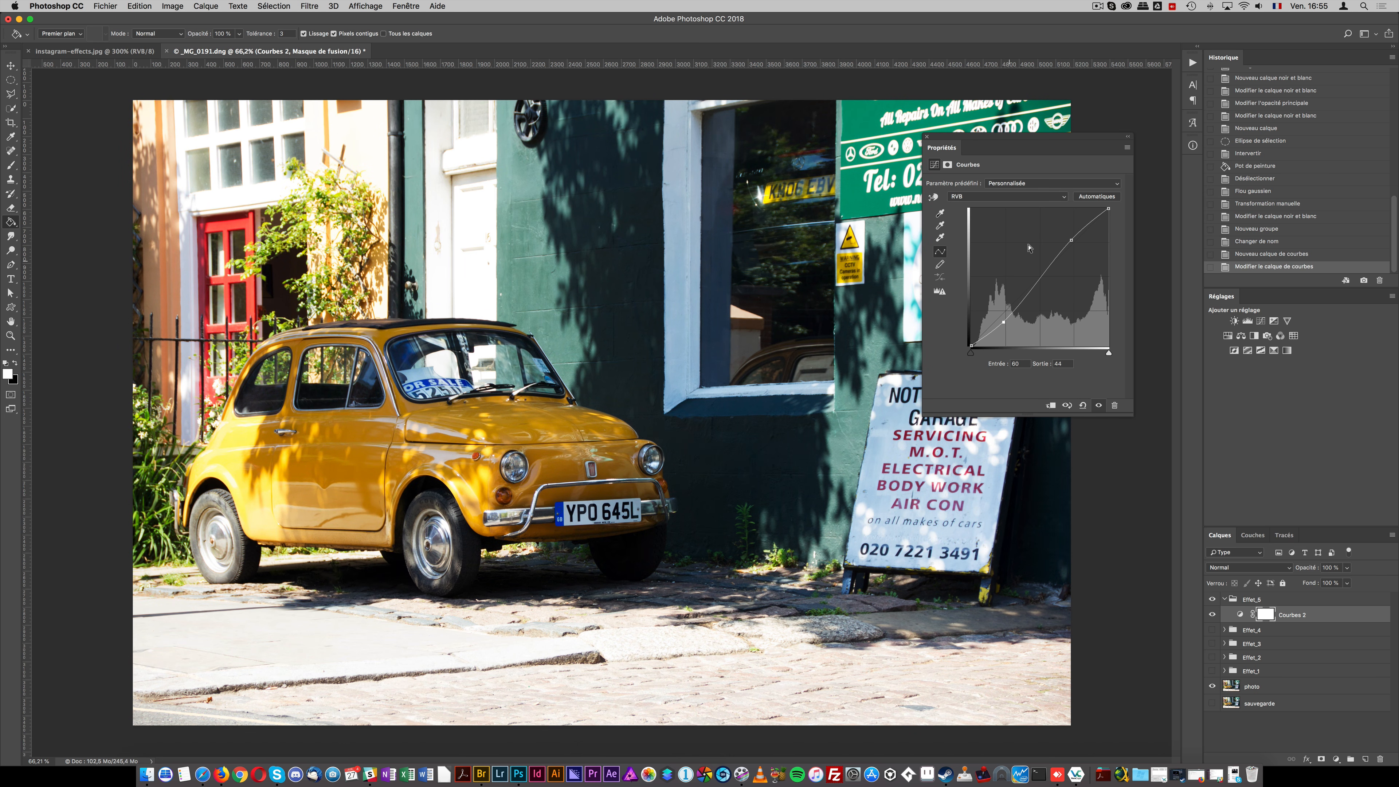
- Add a Photo Filter adjustment layer in Effet_5 with the Filtre réchauffant (85) warming filter at a density of about 38%
{"action": "left_click", "coordinate": [1338, 759]}
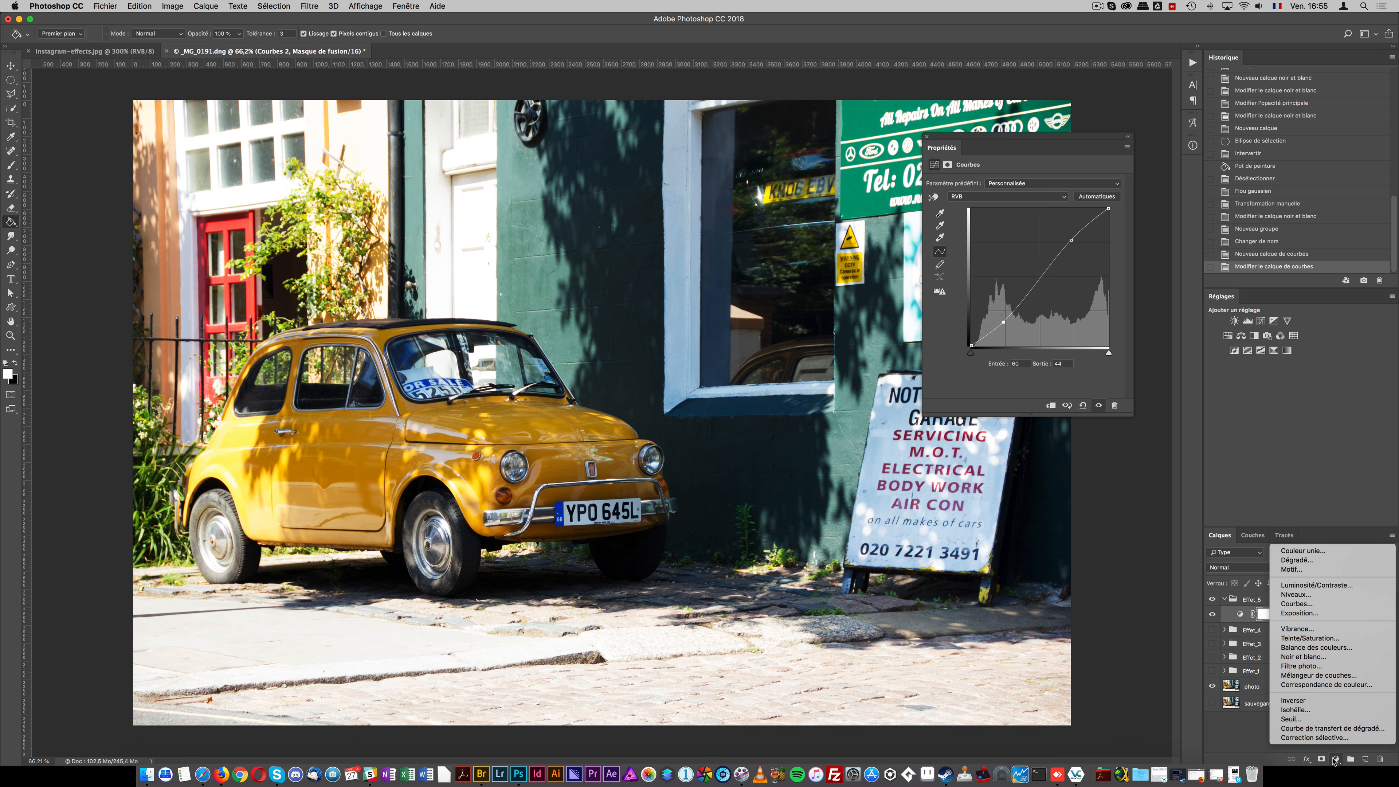
{"action": "left_click", "coordinate": [1315, 665]}
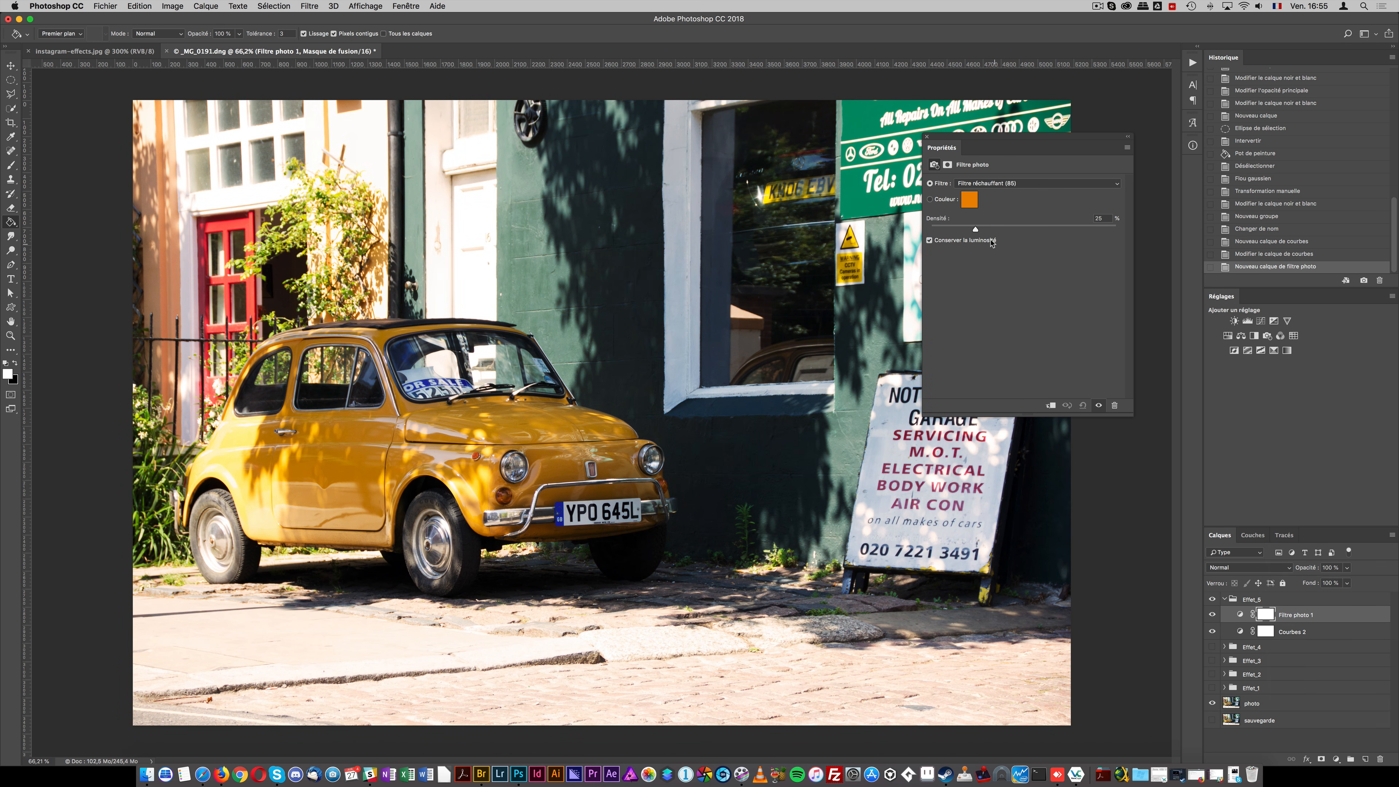
{"action": "mouse_move", "coordinate": [983, 230]}
{"action": "left_mouse_down"}
{"action": "mouse_move", "coordinate": [1028, 231]}
{"action": "mouse_move", "coordinate": [1001, 231]}
{"action": "left_mouse_up"}
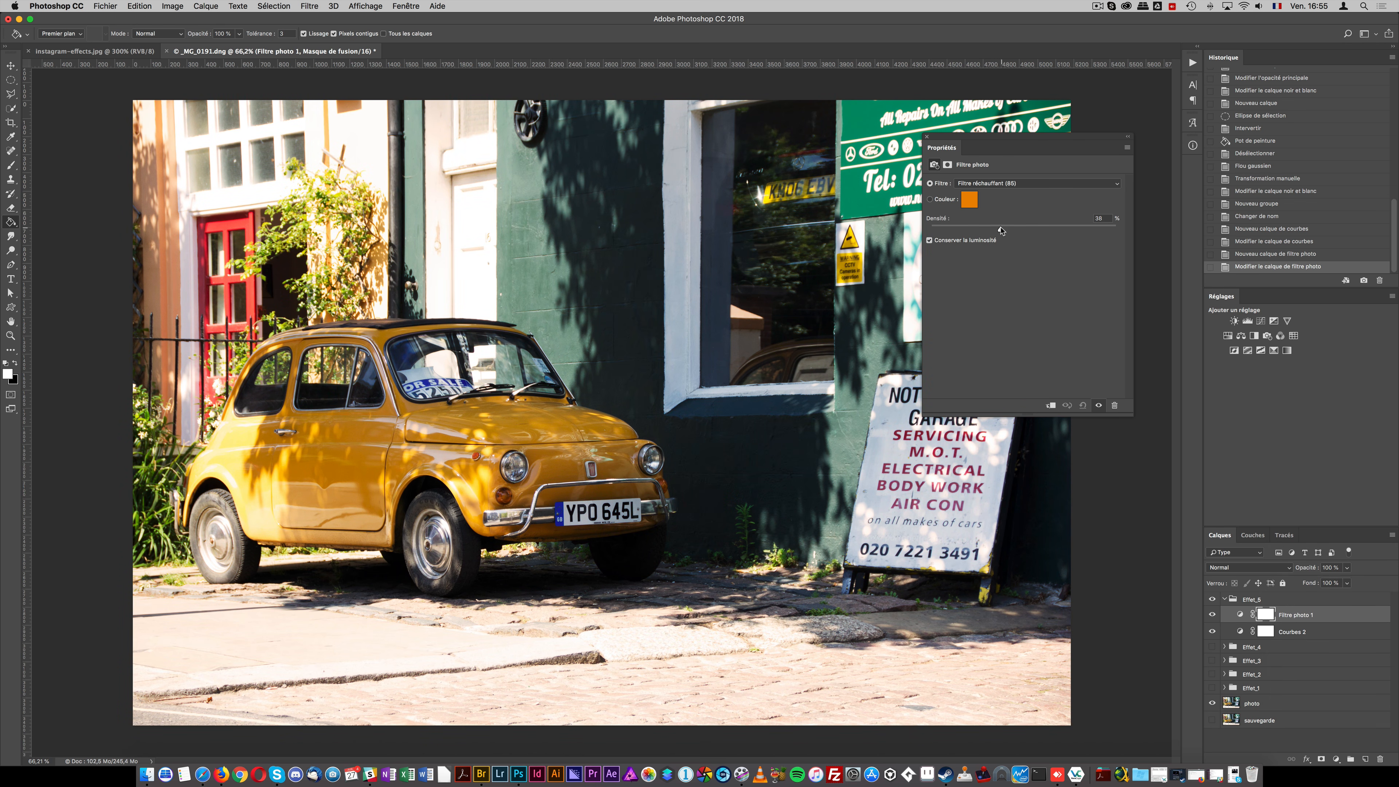
- Try the Bleu and Magenta presets on the photo filter in Effet_5
{"action": "left_click", "coordinate": [1016, 184]}
{"action": "left_click", "coordinate": [1016, 185]}
{"action": "left_click", "coordinate": [1029, 185]}
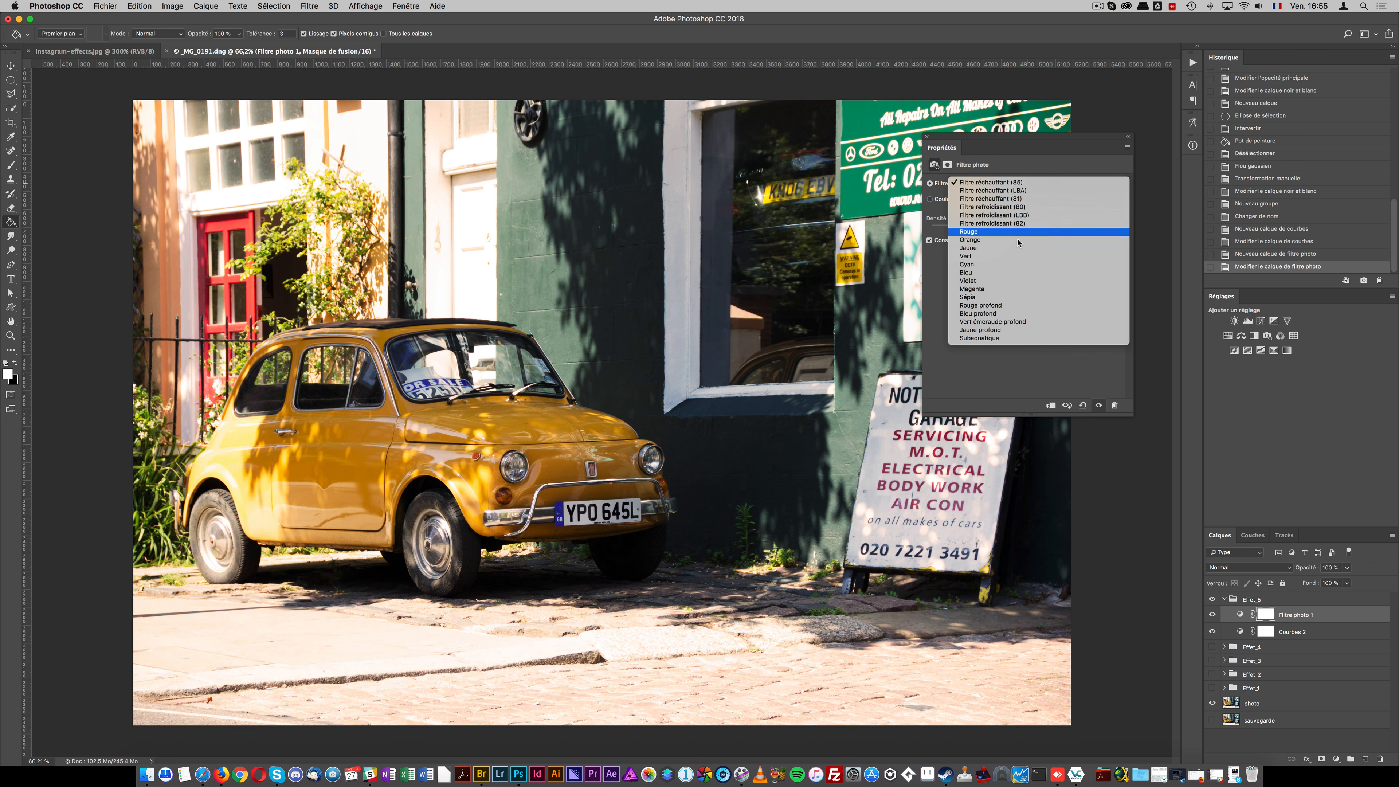
{"action": "left_click", "coordinate": [1017, 282]}
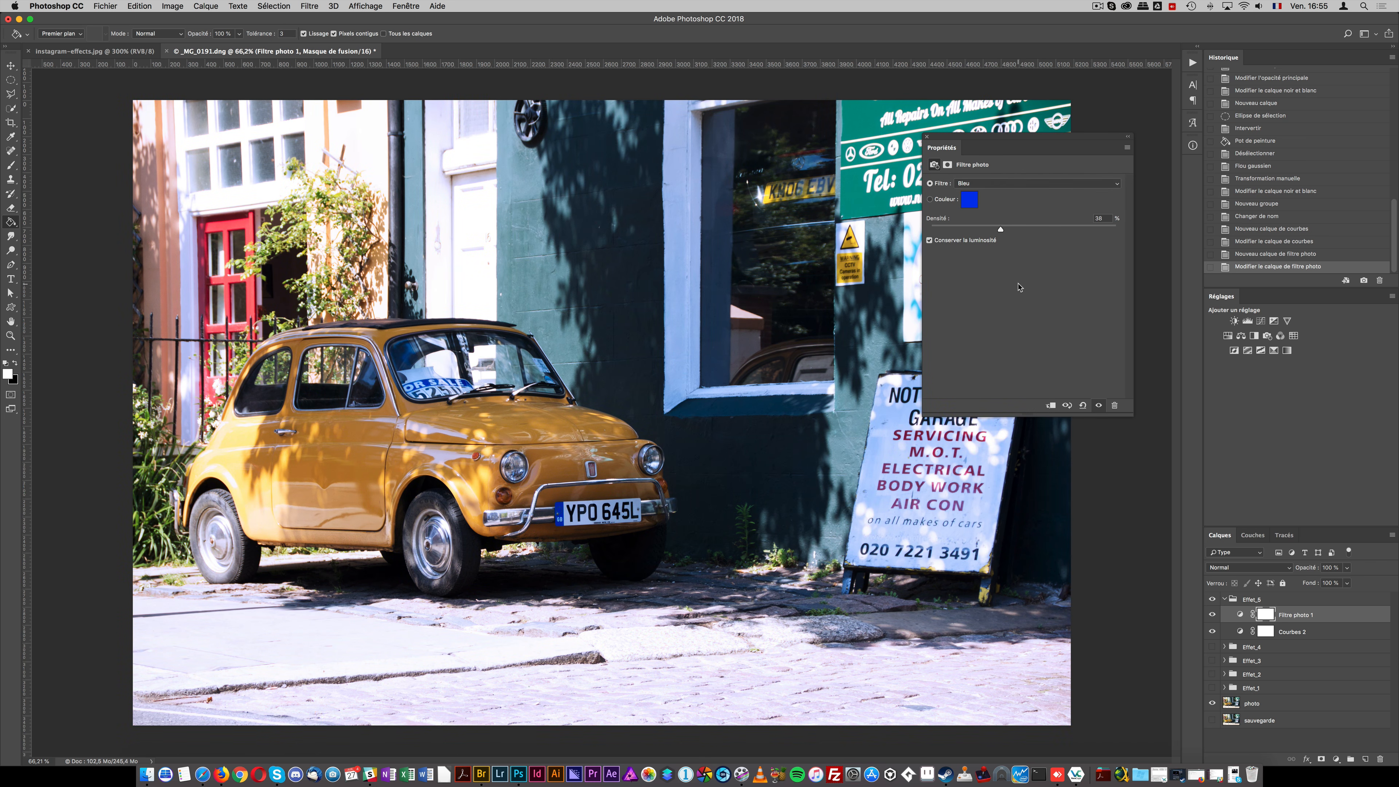
{"action": "left_click", "coordinate": [1005, 183]}
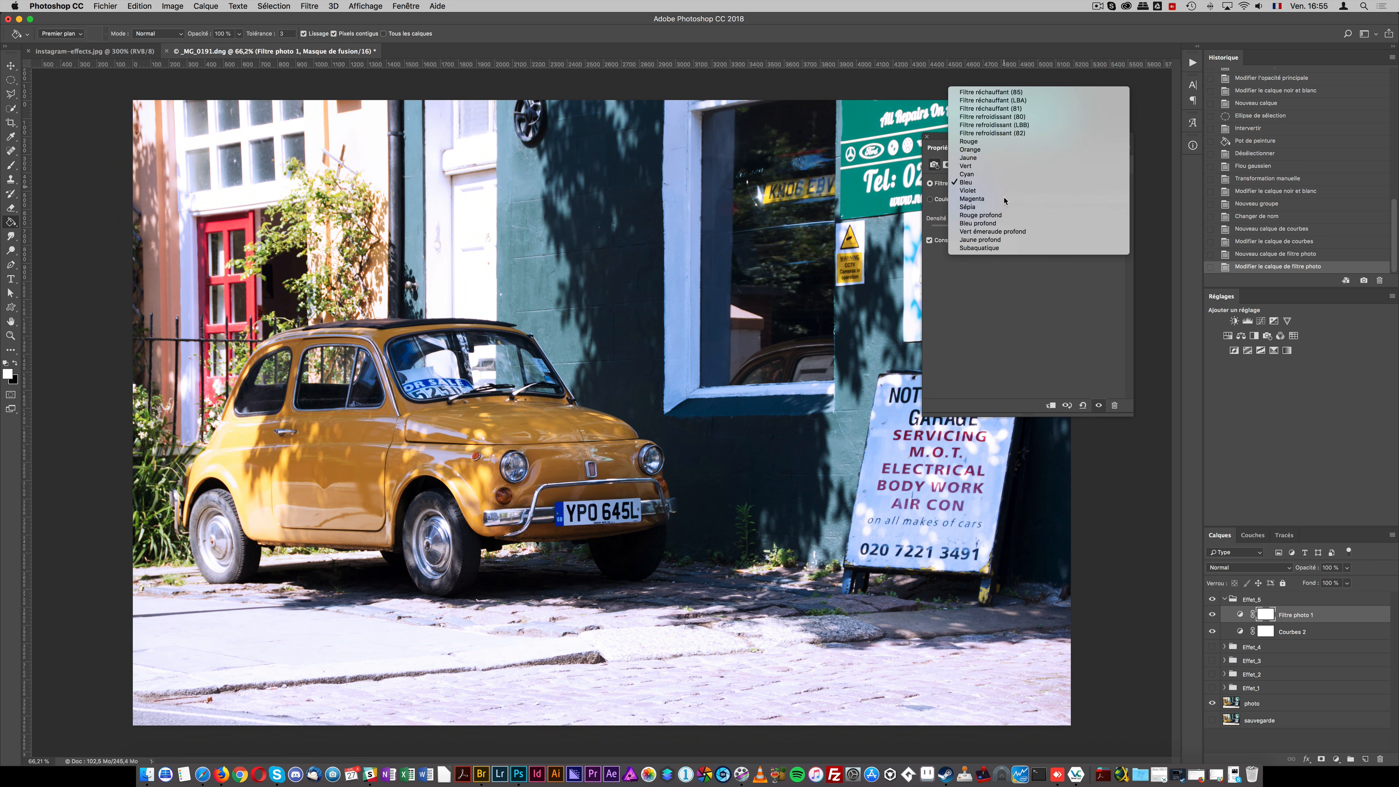
{"action": "left_click", "coordinate": [1005, 199]}
- Set the photo filter in Effet_5 to Violet at about 59% density and check the instagram-effects.jpg reference
{"action": "left_click", "coordinate": [1004, 184]}
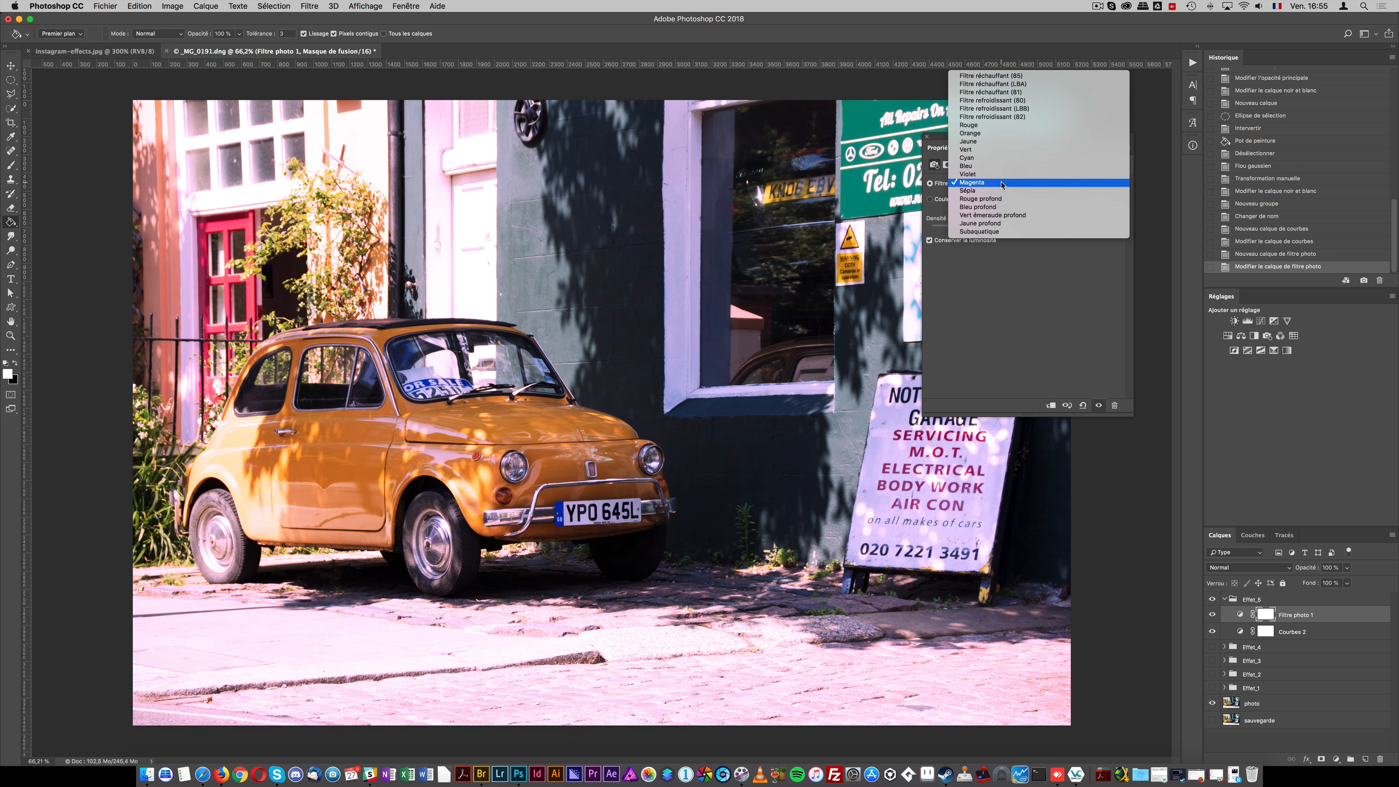
{"action": "left_click", "coordinate": [999, 174]}
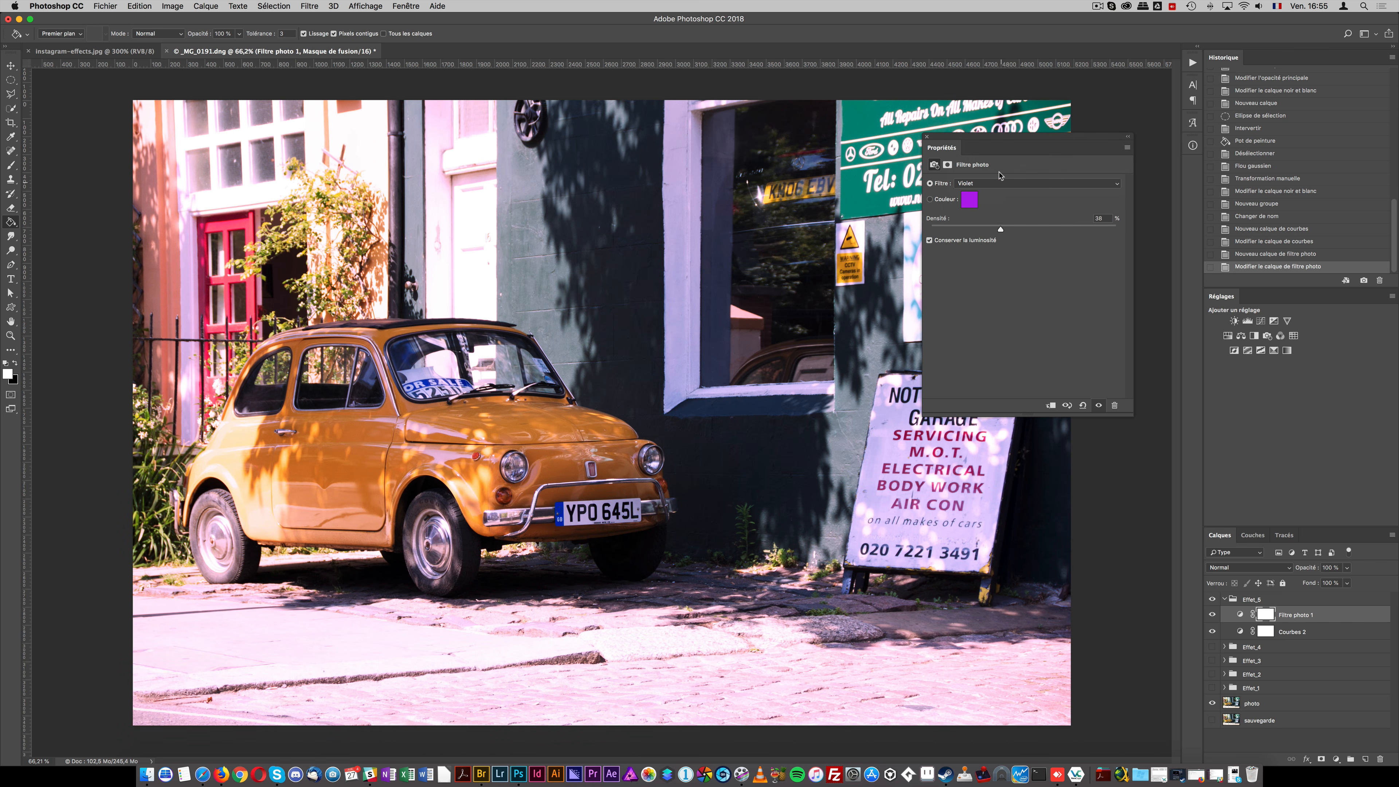
{"action": "left_click_drag", "start_coordinate": [1016, 228], "coordinate": [1039, 231]}
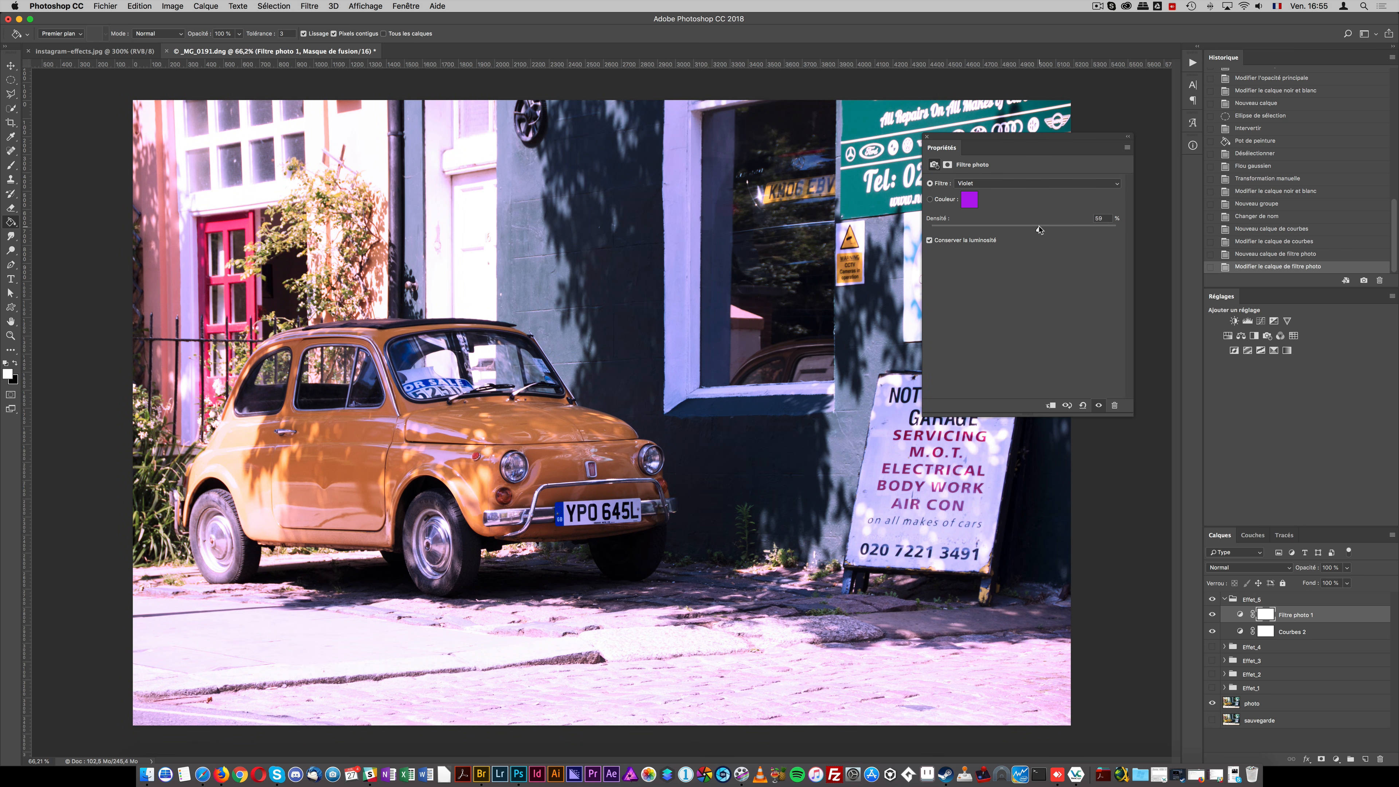
{"action": "left_click", "coordinate": [91, 50]}
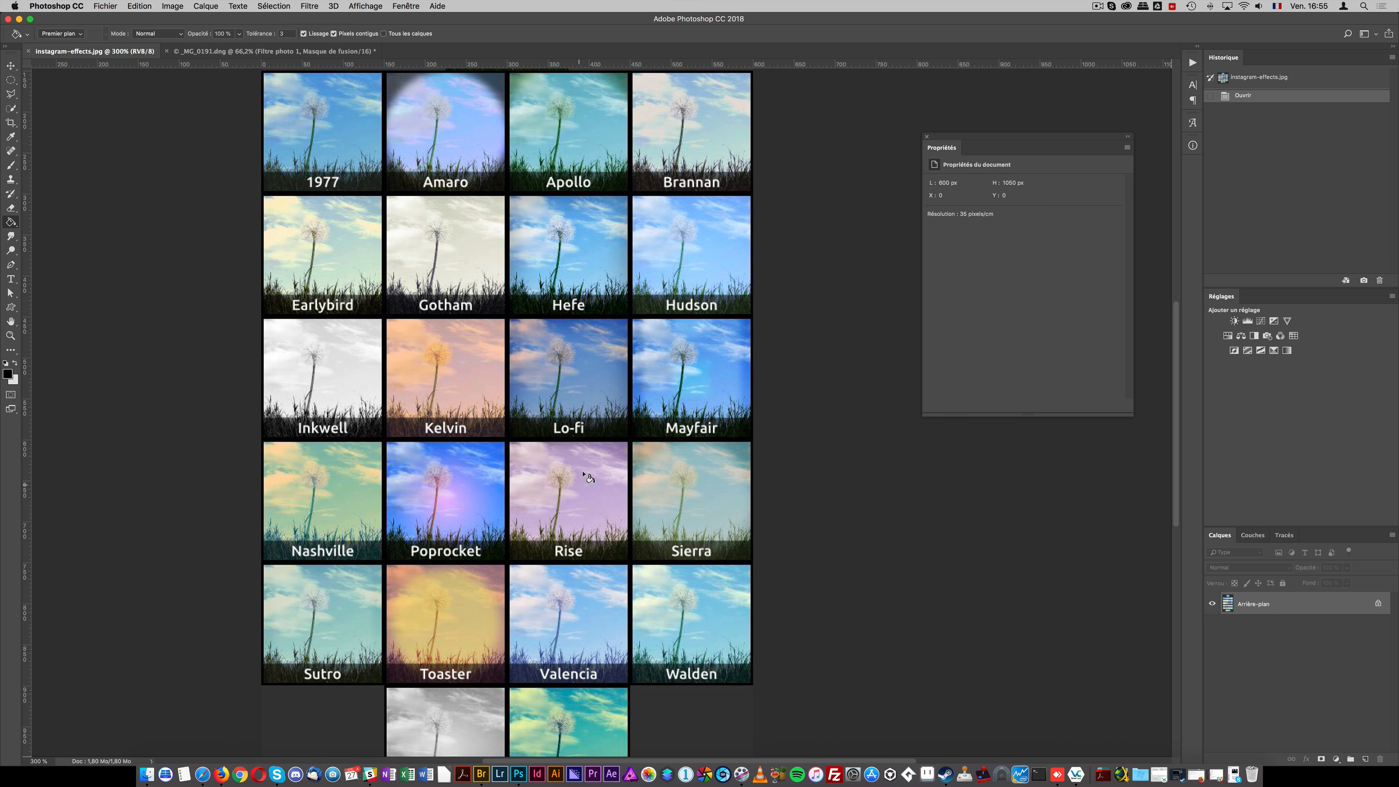
{"action": "left_click", "coordinate": [293, 52]}
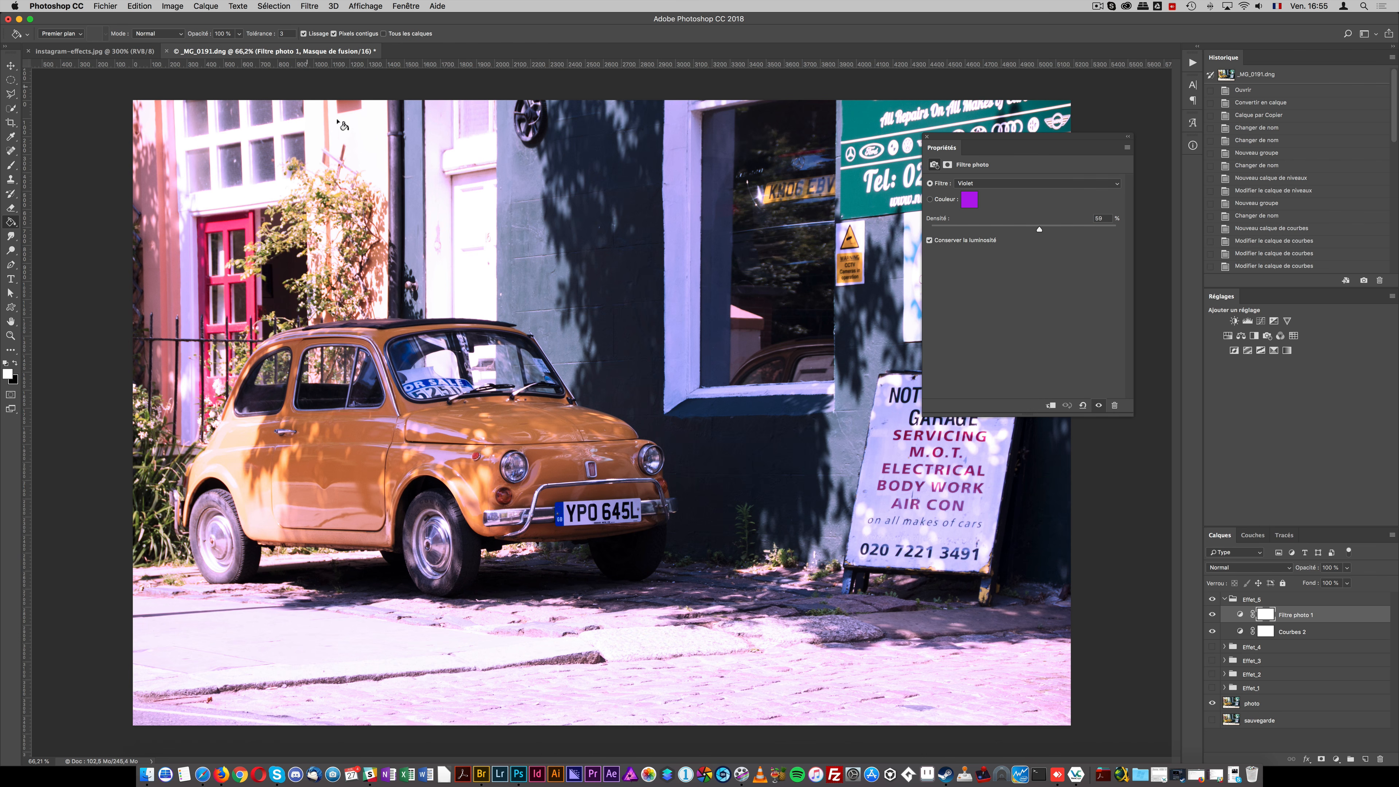
- Copy the vignette layer Calque 1 from Effet_4 to the top of Effet_5 and collapse Effet_4
{"action": "left_click", "coordinate": [1251, 651]}
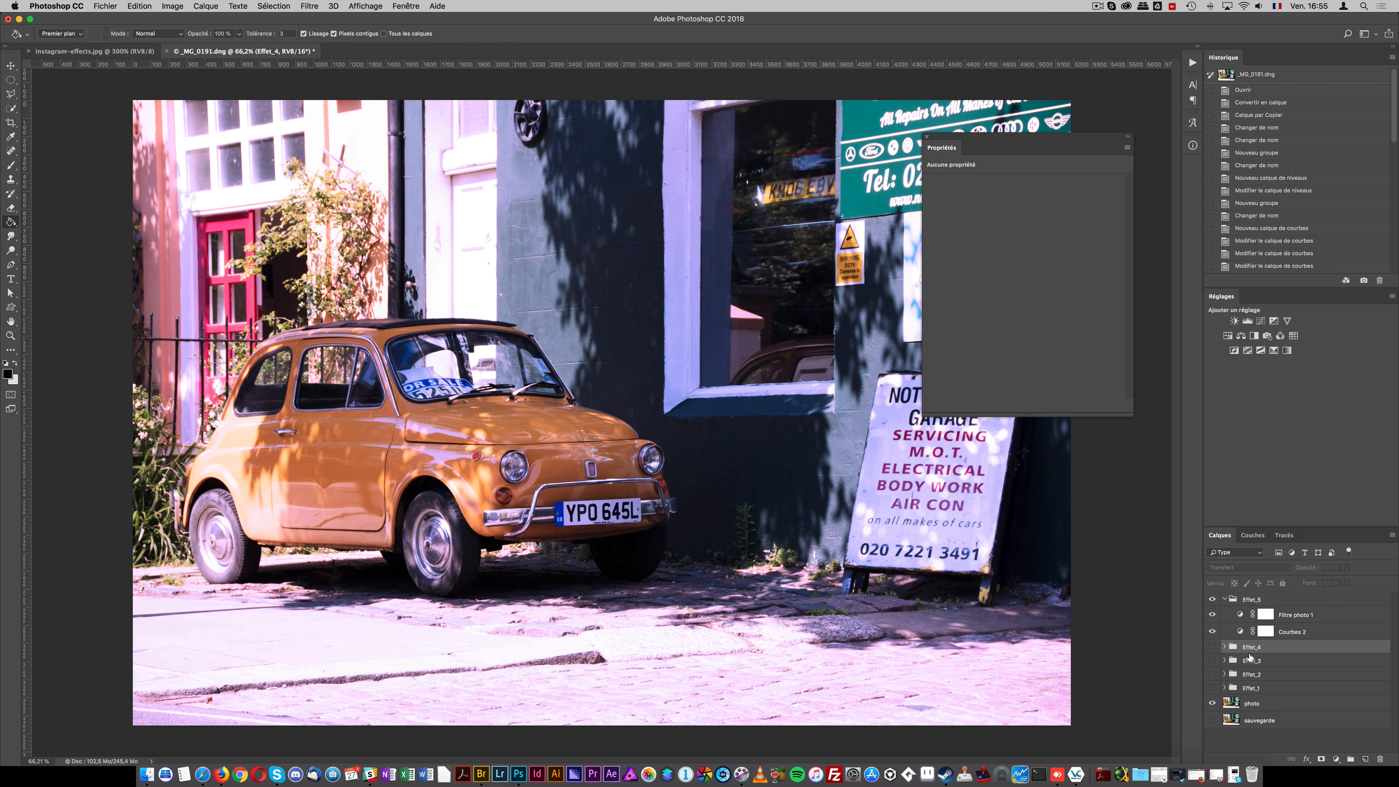
{"action": "left_click", "coordinate": [1223, 647]}
{"action": "left_click_drag", "start_coordinate": [1254, 664], "coordinate": [1283, 608]}
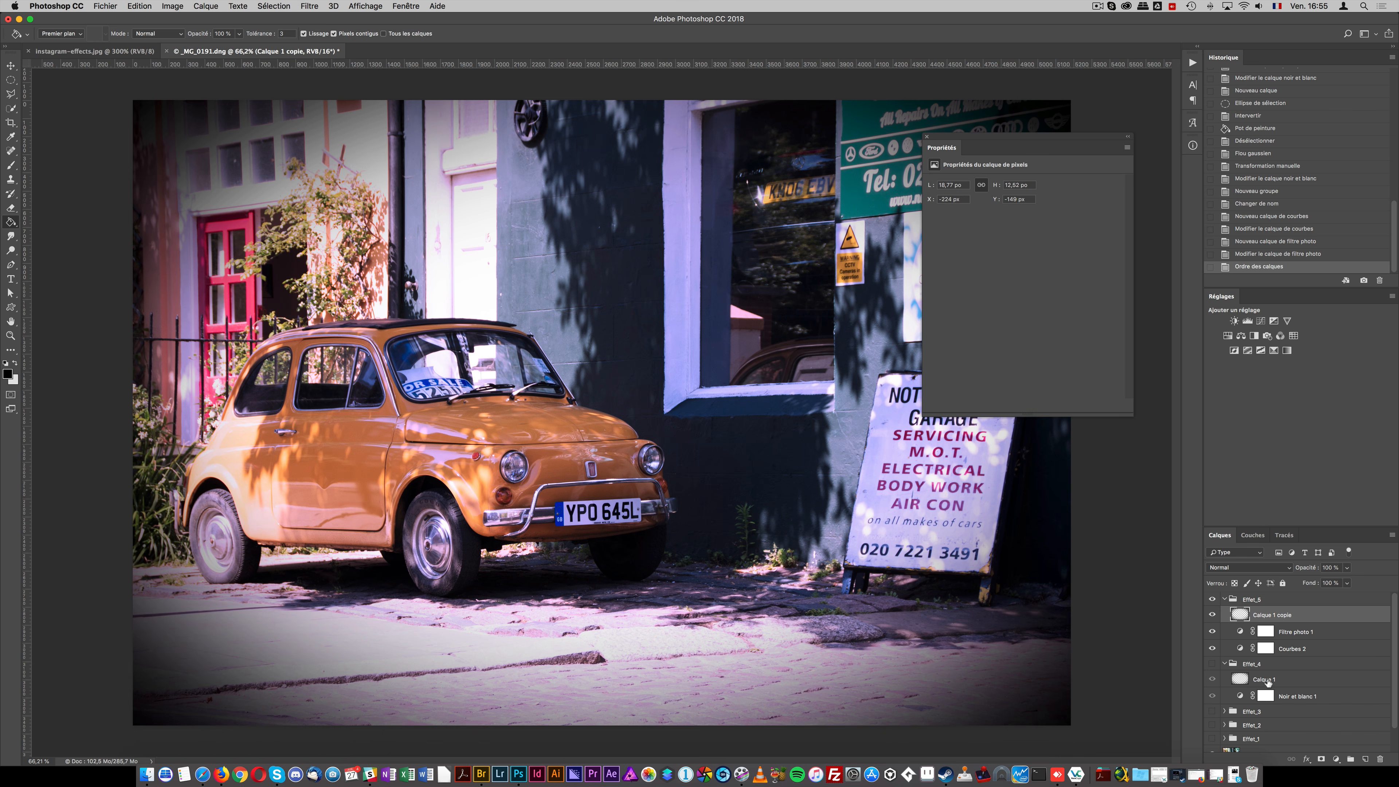
{"action": "left_click", "coordinate": [1224, 664]}
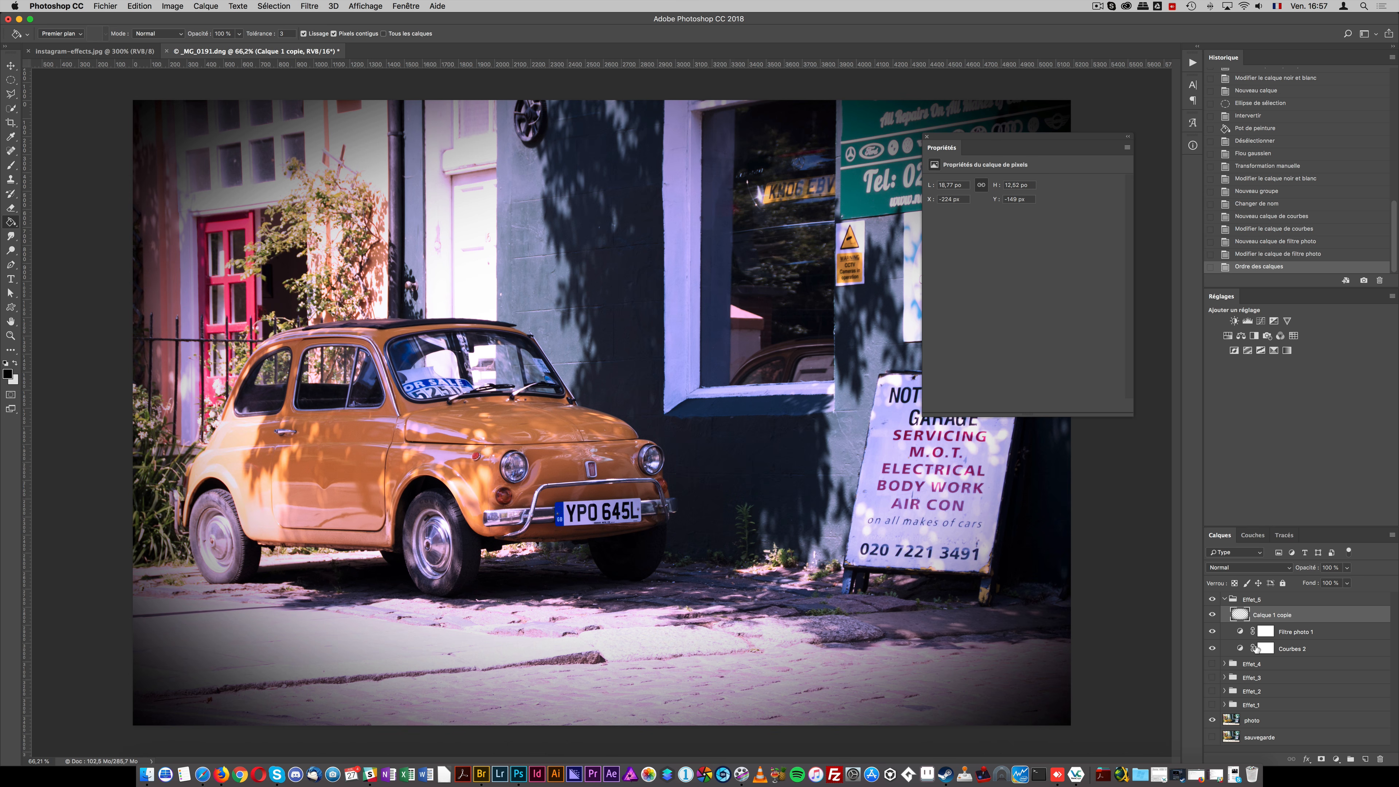
- Show Effet_1 to Effet_4 together with Effet_5, briefly review the layers in Effet_5, and leave that group collapsed
{"action": "left_click", "coordinate": [1224, 599]}
{"action": "left_click_drag", "start_coordinate": [1215, 614], "coordinate": [1216, 669]}
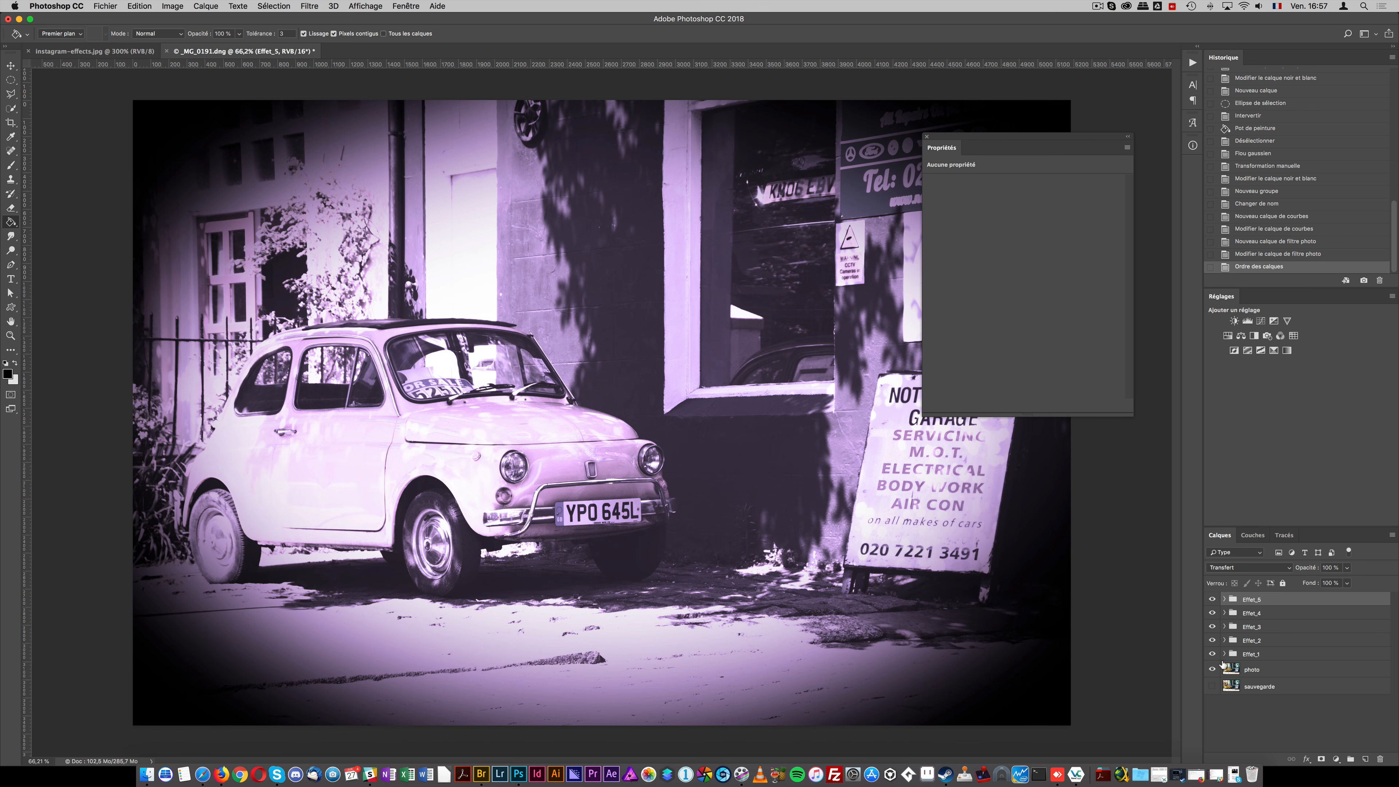
{"action": "left_click", "coordinate": [1223, 599]}
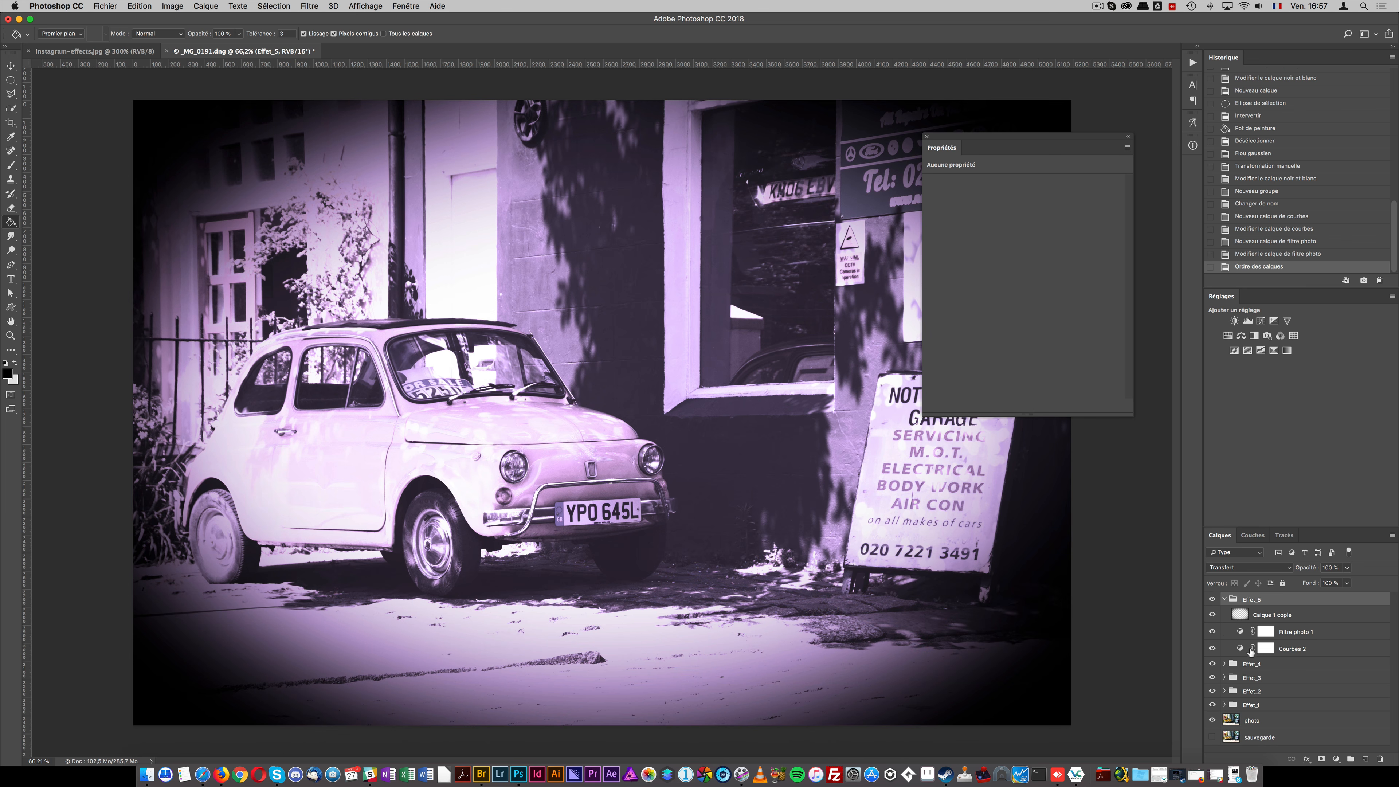
{"action": "left_click", "coordinate": [1224, 600]}
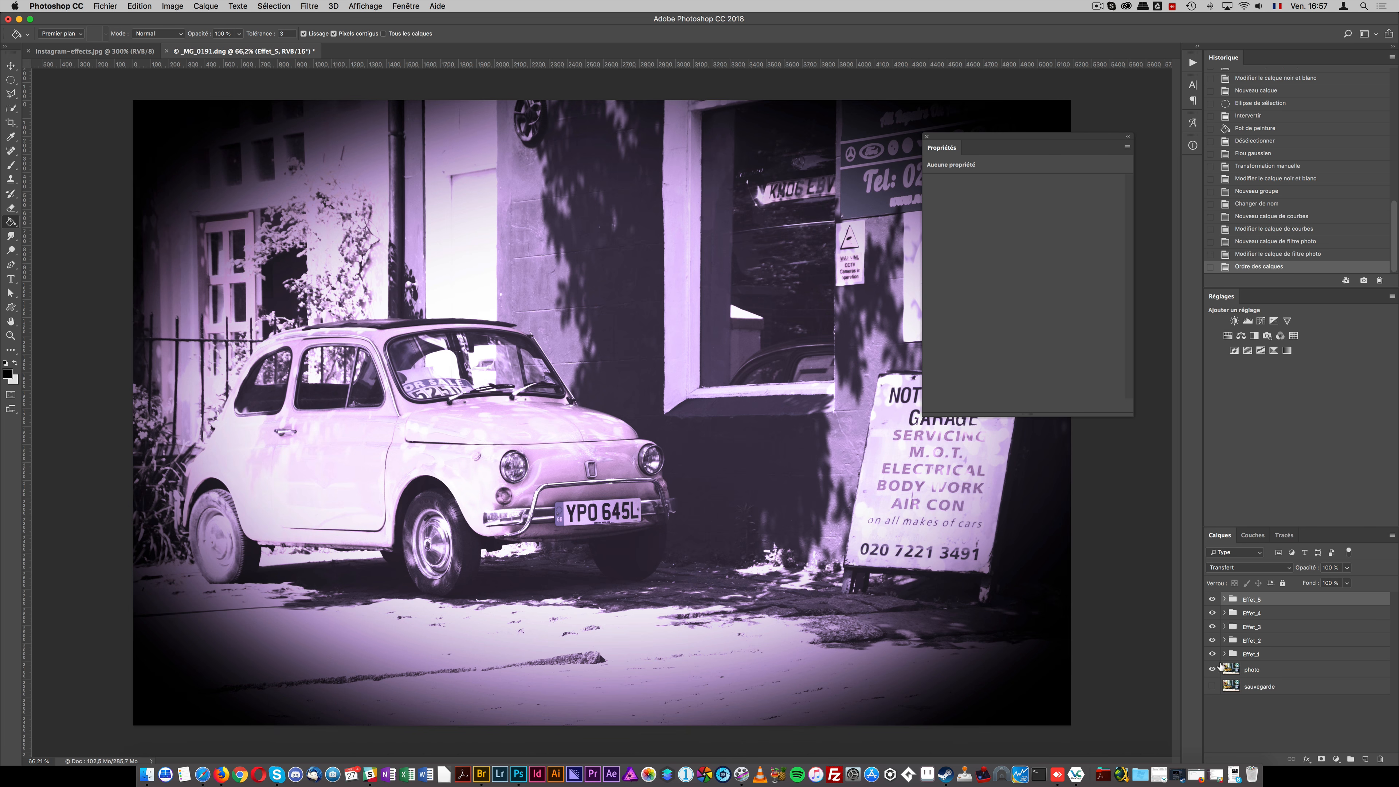
- Hide the Effet_2 and Effet_4 groups and the Filtre photo 1 layer inside Effet_5 to vary the combined look
{"action": "left_click", "coordinate": [1212, 641]}
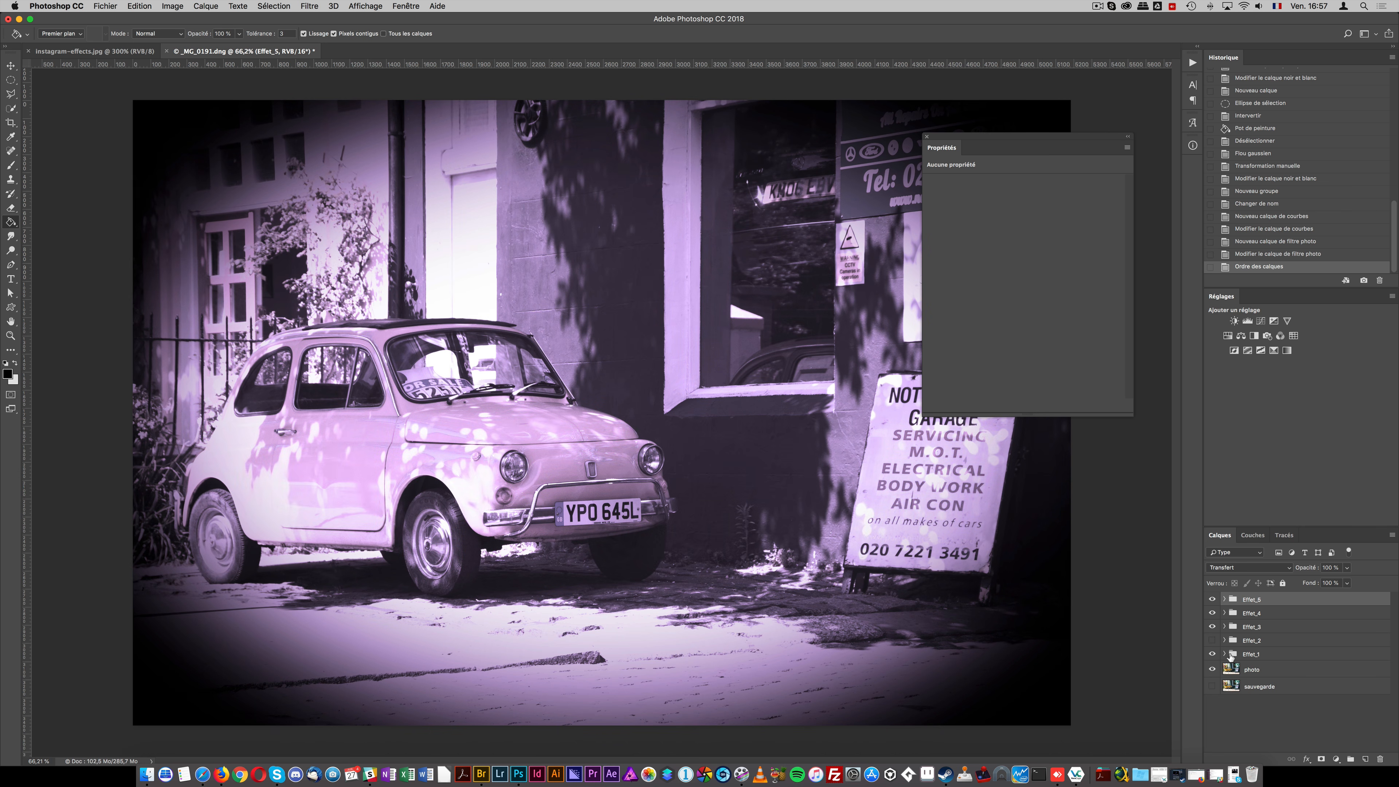
{"action": "left_click", "coordinate": [1212, 613]}
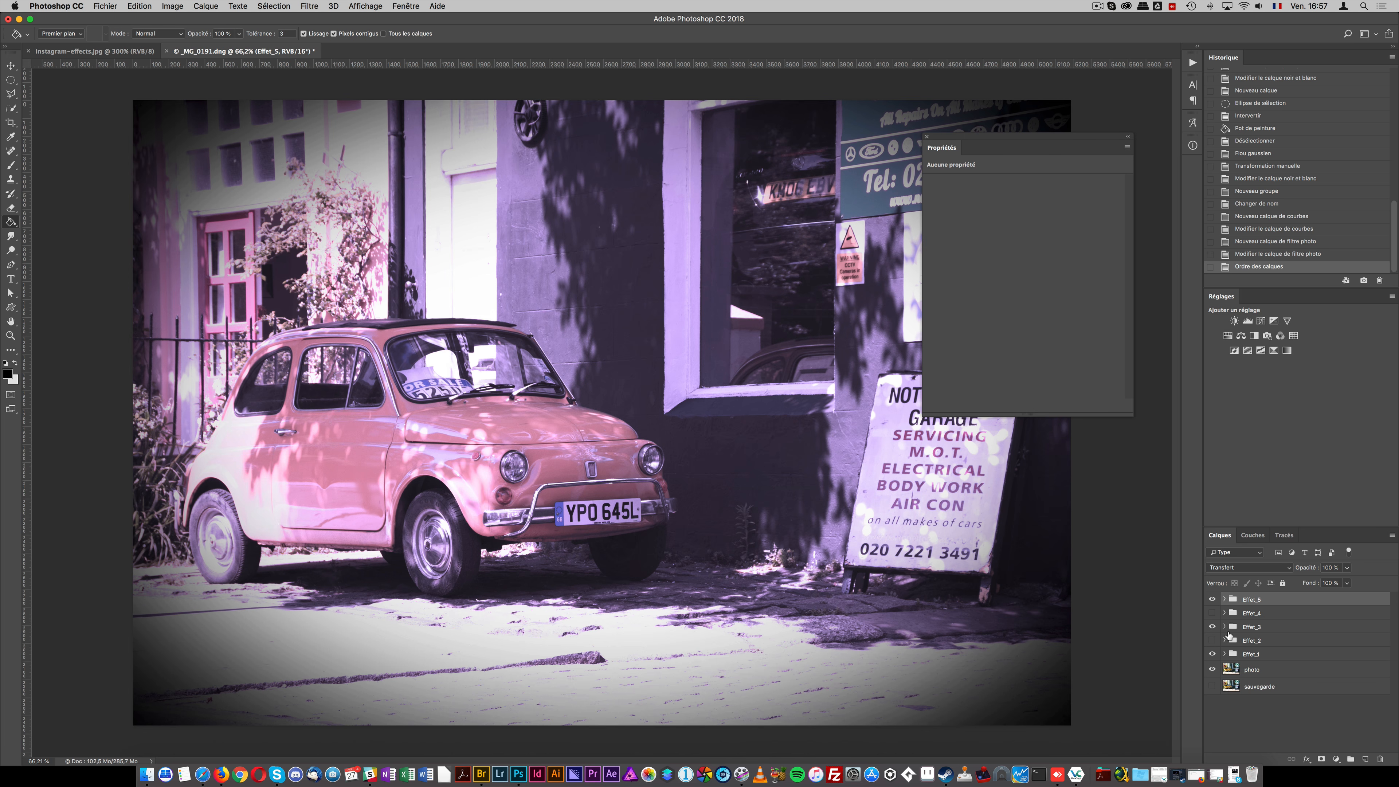
{"action": "left_click", "coordinate": [1224, 599]}
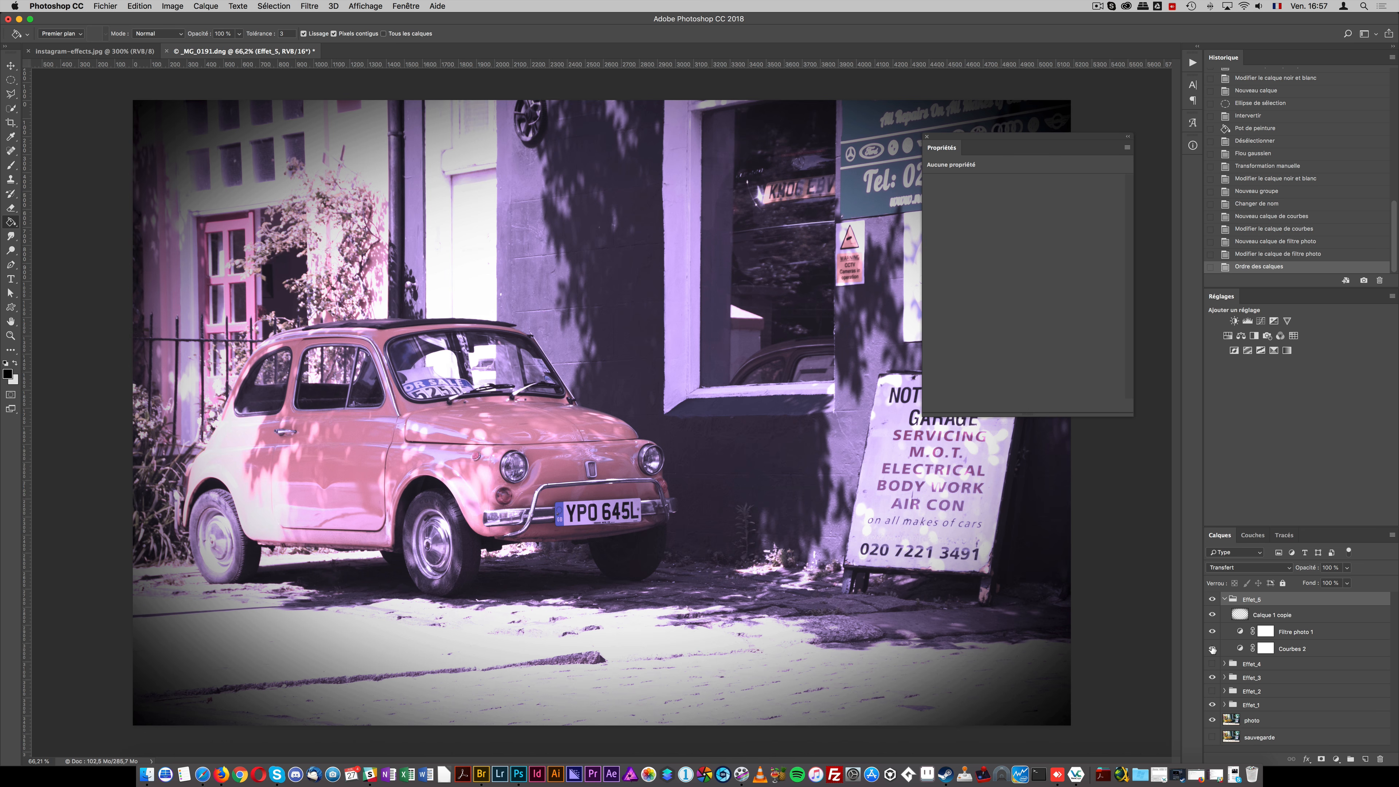
{"action": "left_click", "coordinate": [1212, 632]}
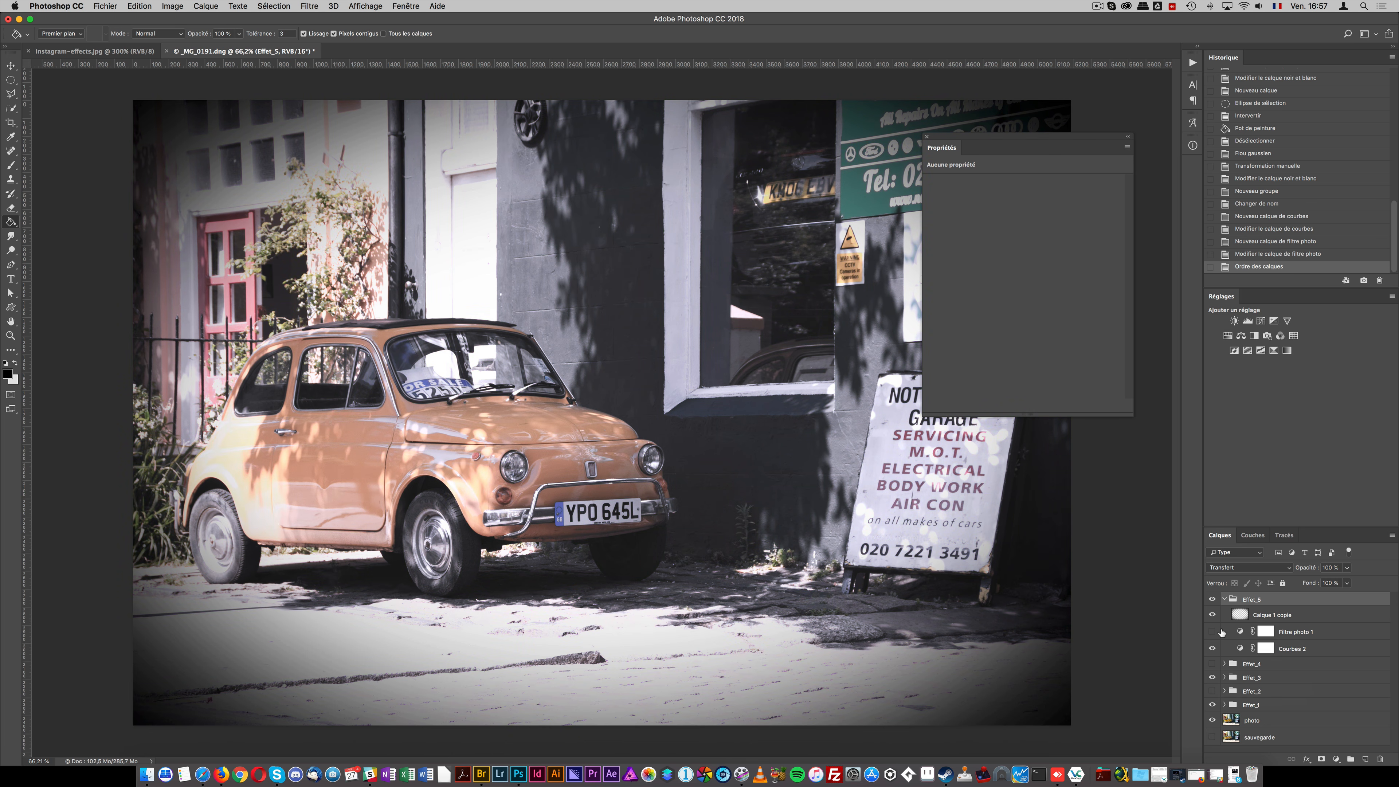
{"action": "left_click", "coordinate": [1223, 599]}
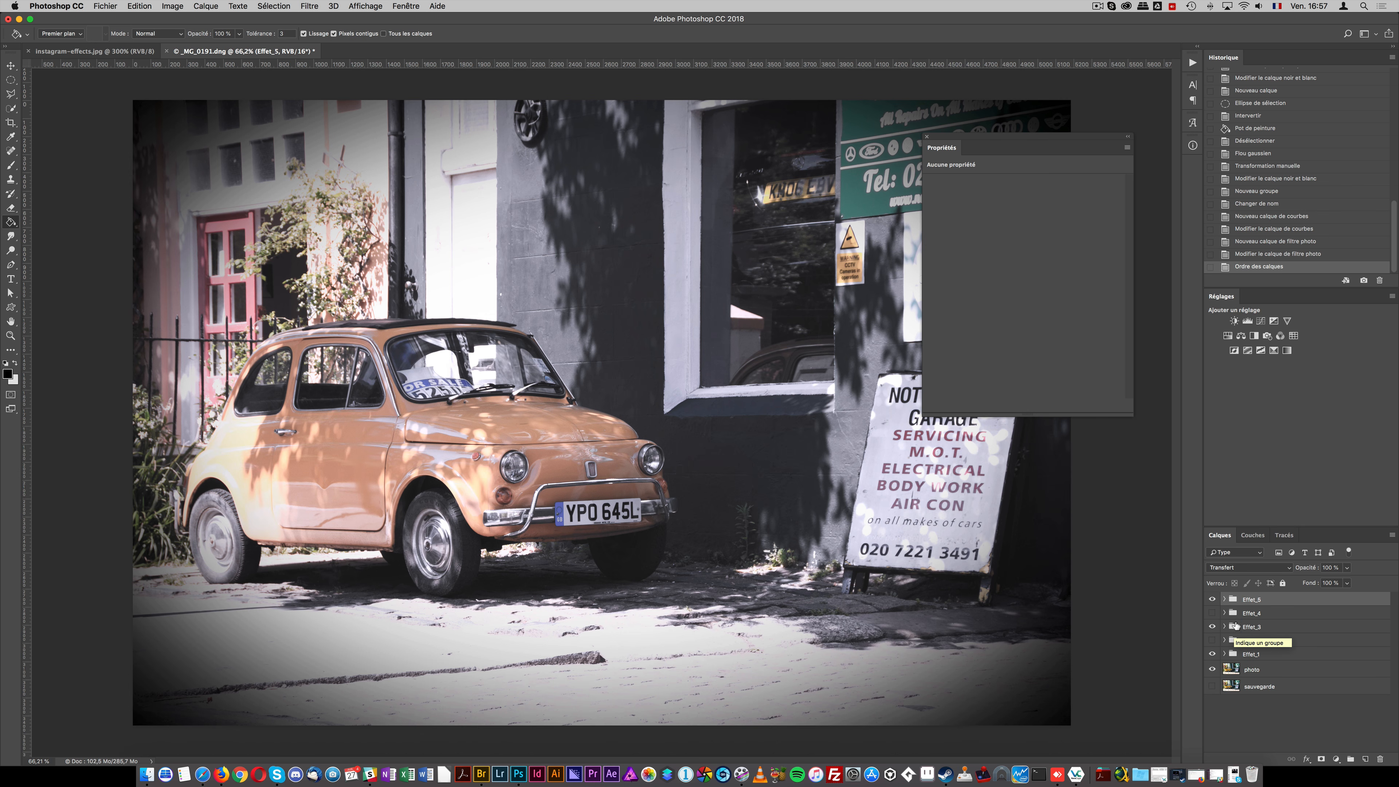
- Open the Courbes 2 settings in Effet_5 and view the options for saving and loading curve presets
{"action": "left_click", "coordinate": [1224, 600]}
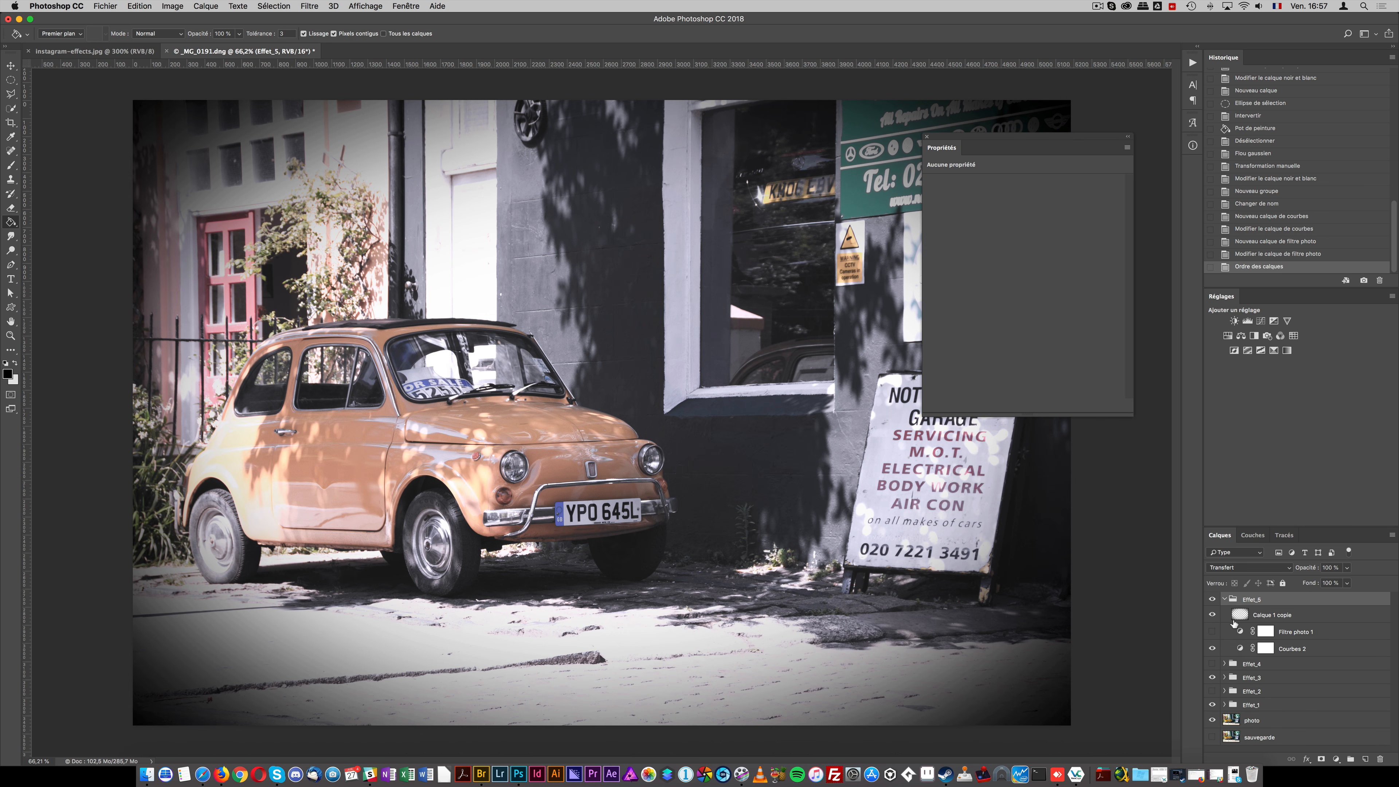
{"action": "left_click", "coordinate": [1240, 648]}
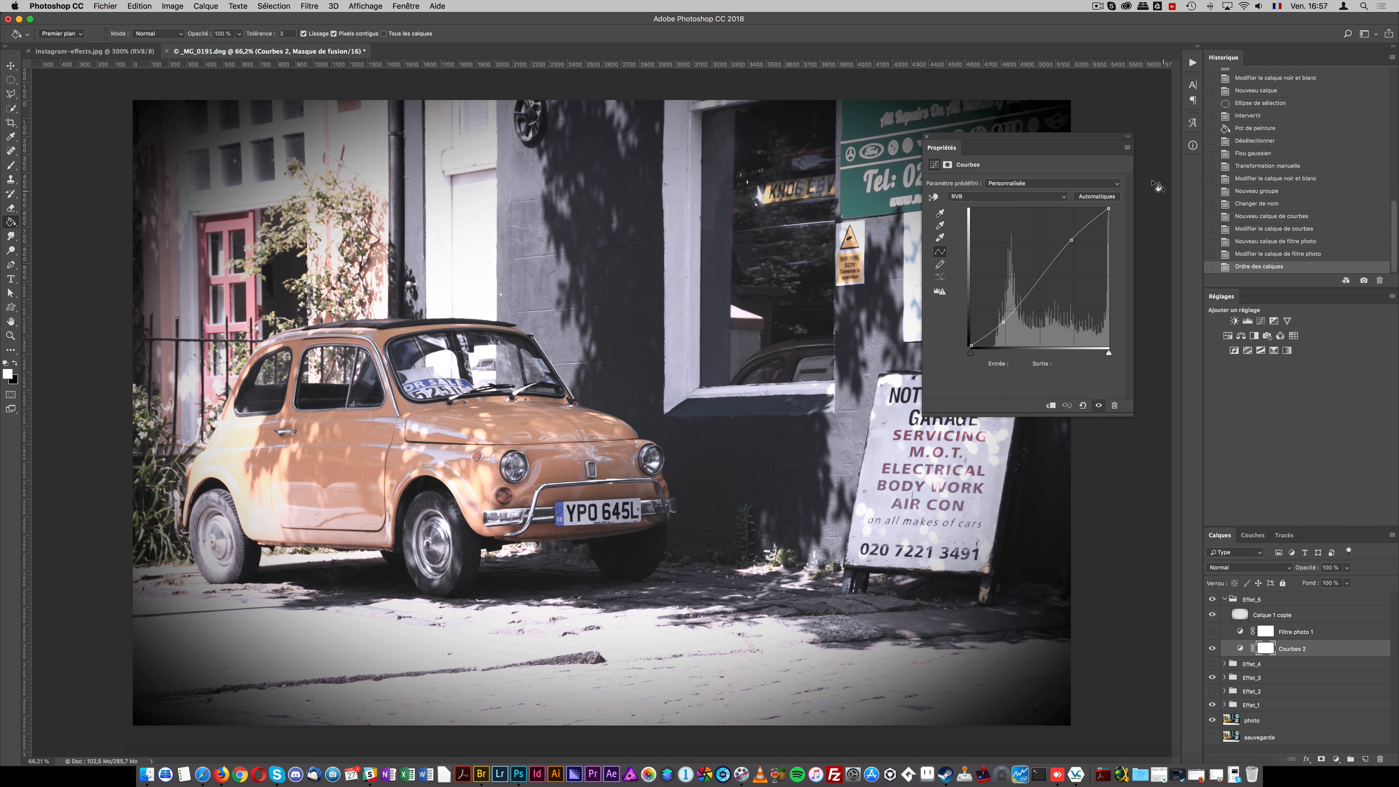
{"action": "left_click", "coordinate": [1126, 147]}
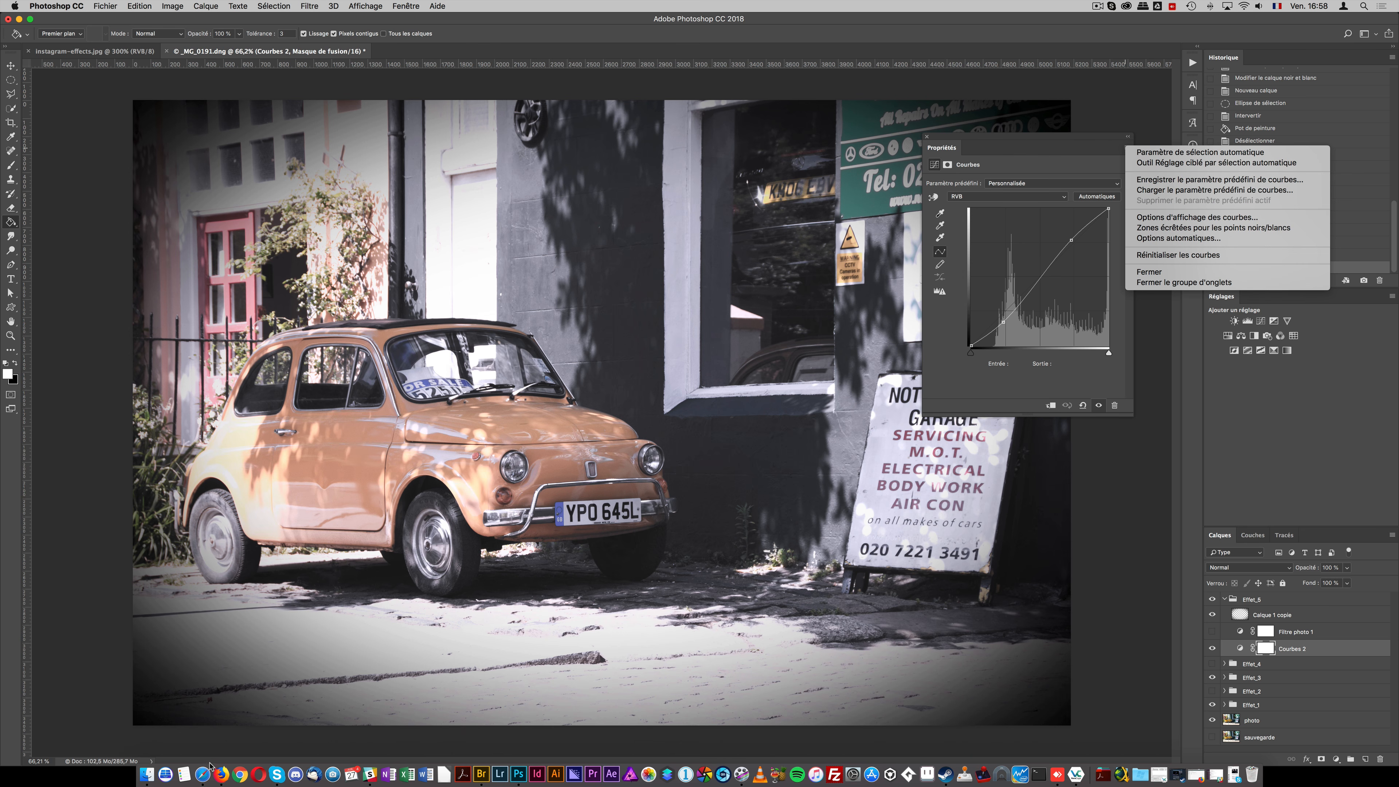
- Switch to Safari and open the site search on the tuto.com Photoshop CC 2017 course page
{"action": "left_click", "coordinate": [203, 772]}
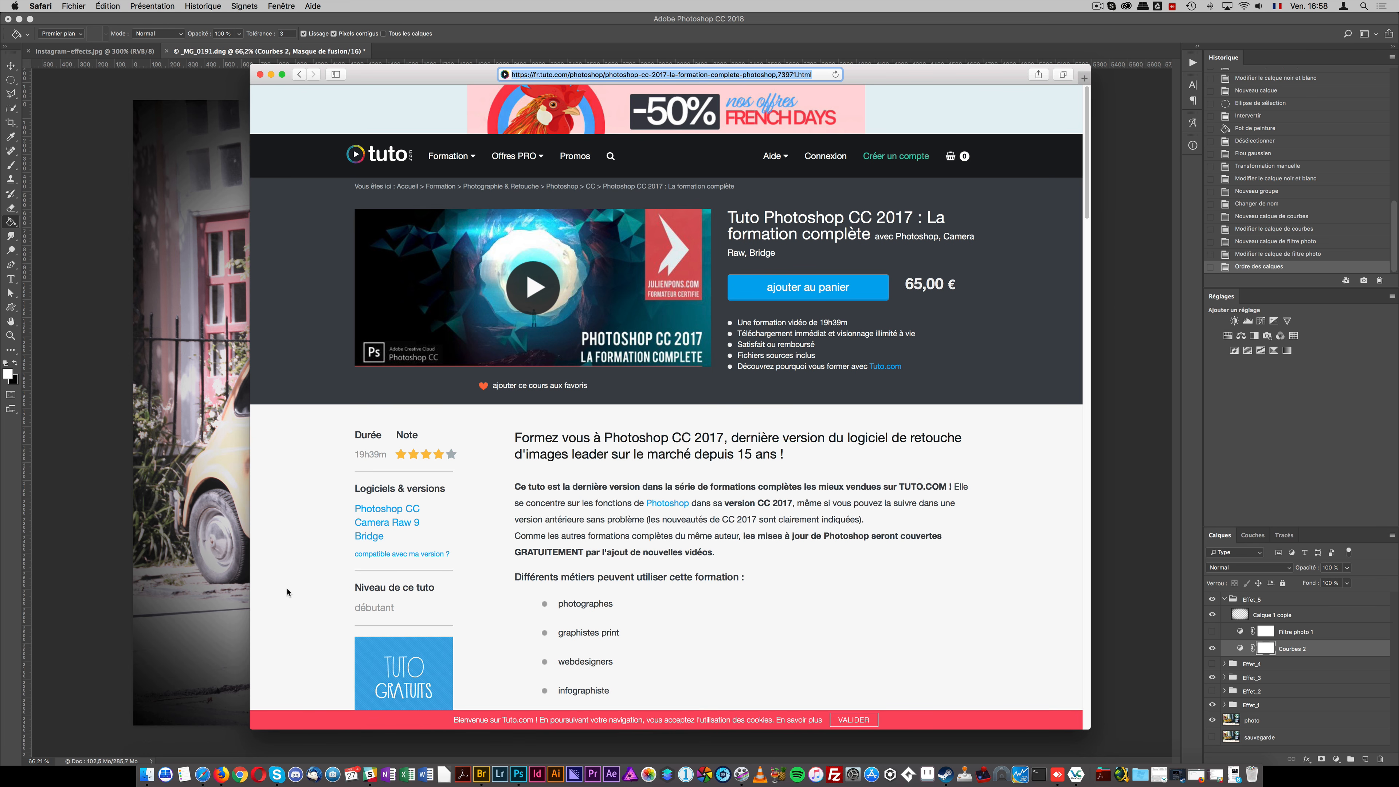
{"action": "left_click", "coordinate": [611, 156]}
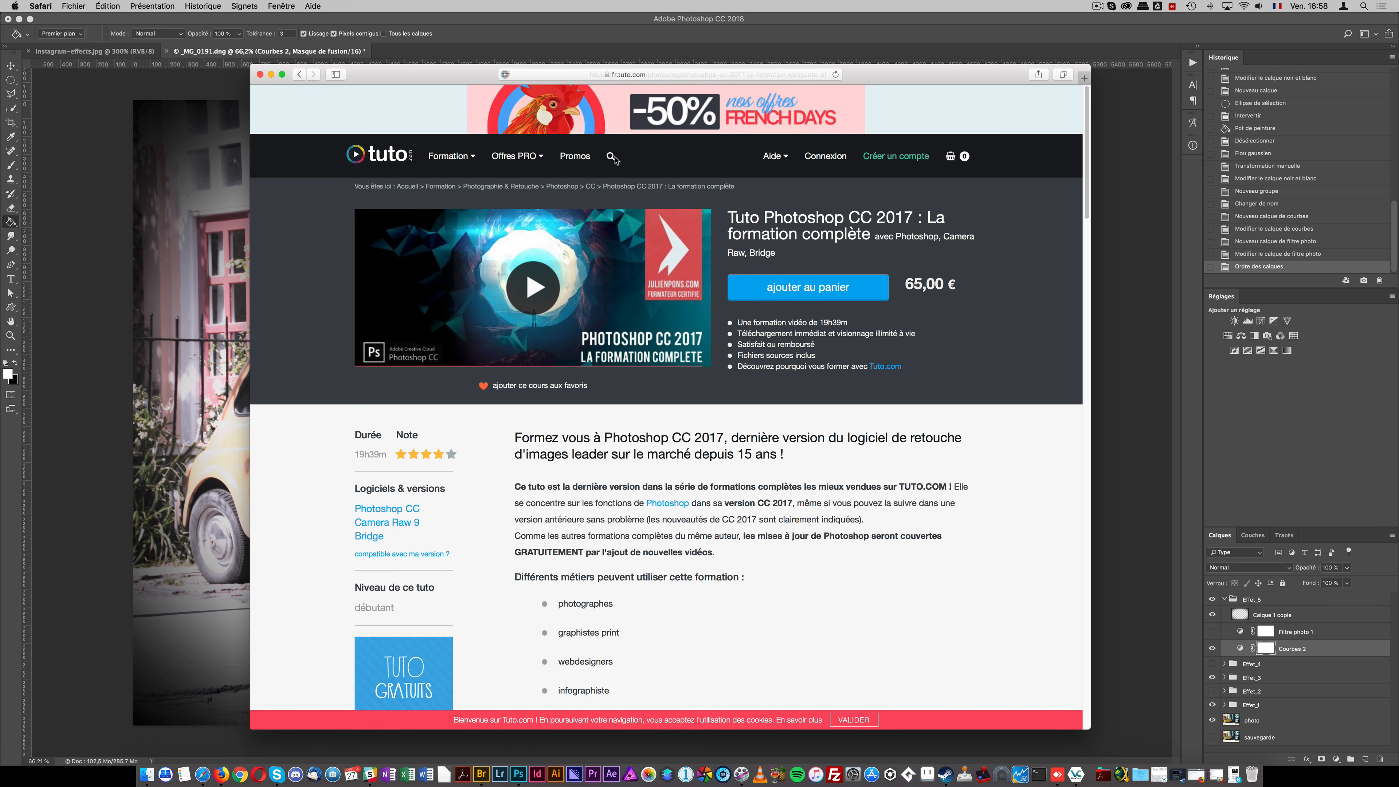
{"action": "left_click", "coordinate": [620, 159]}
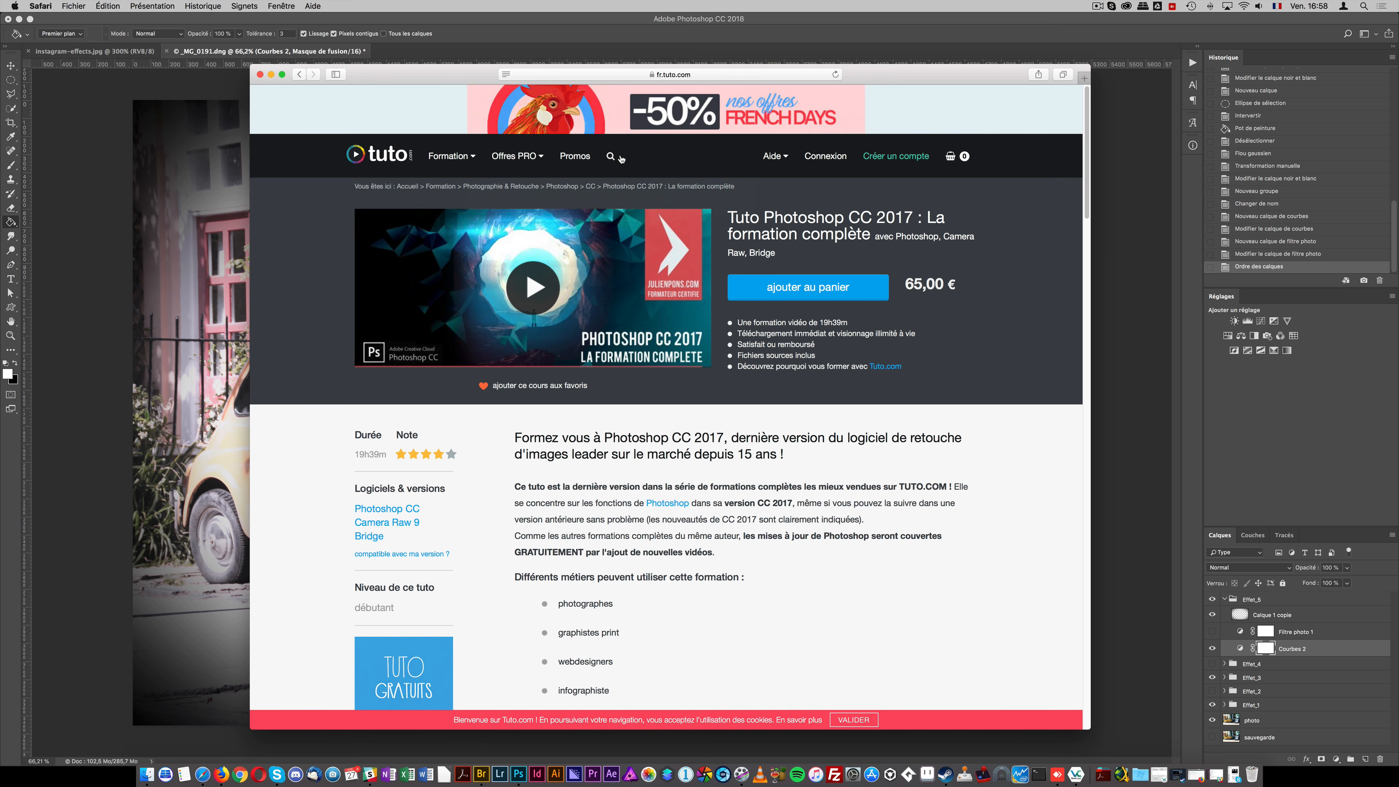